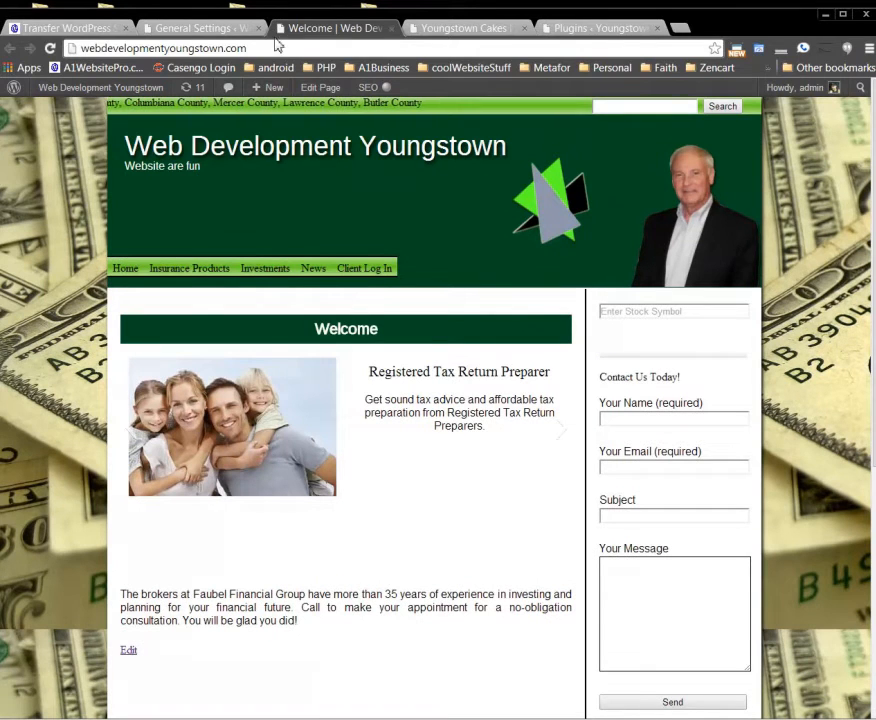
Step: Compare the home pages and addresses of webdevelopmentyoungstown.com and youngstowncakes.com
left_click_drag(260, 47, 70, 47)
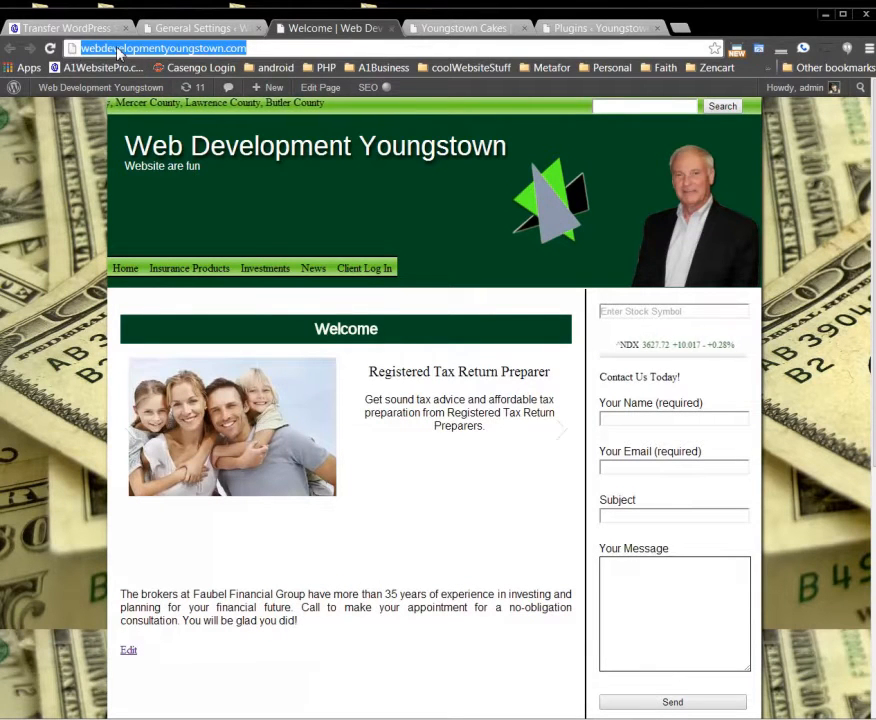
left_click(425, 28)
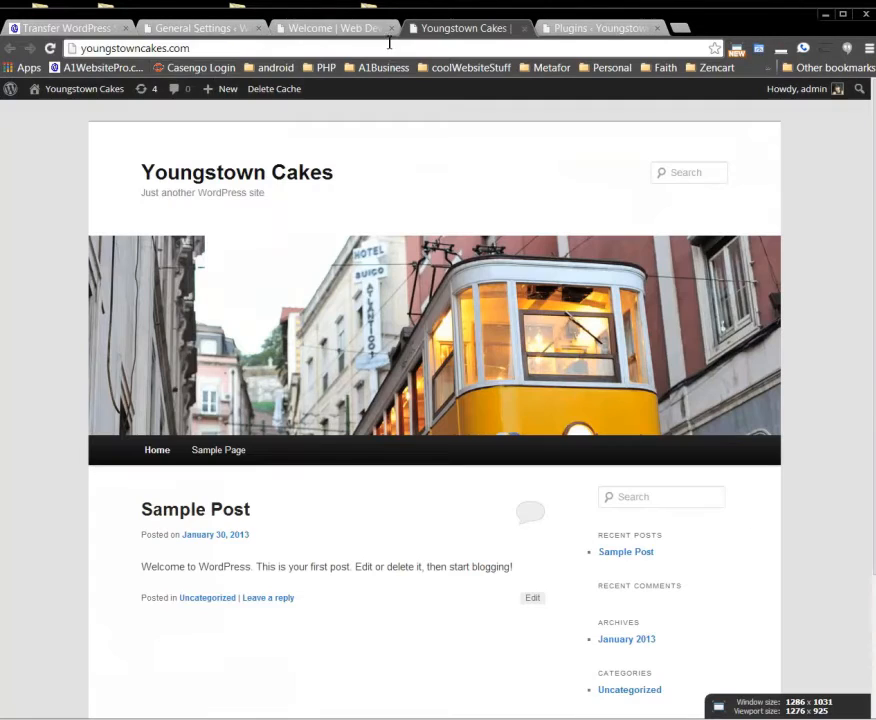
left_click(215, 48)
left_click(318, 27)
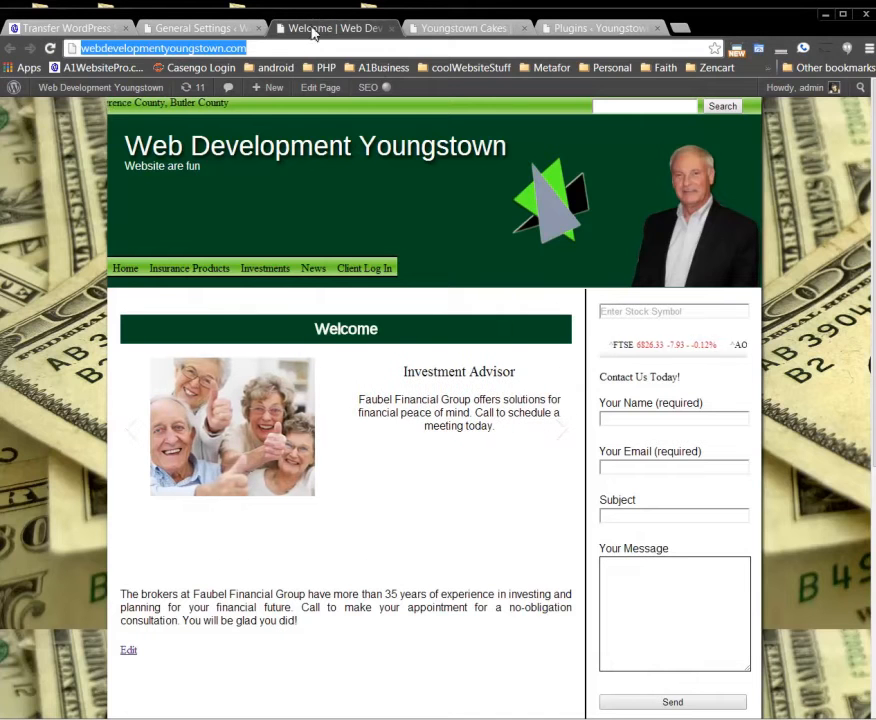
left_click(214, 48)
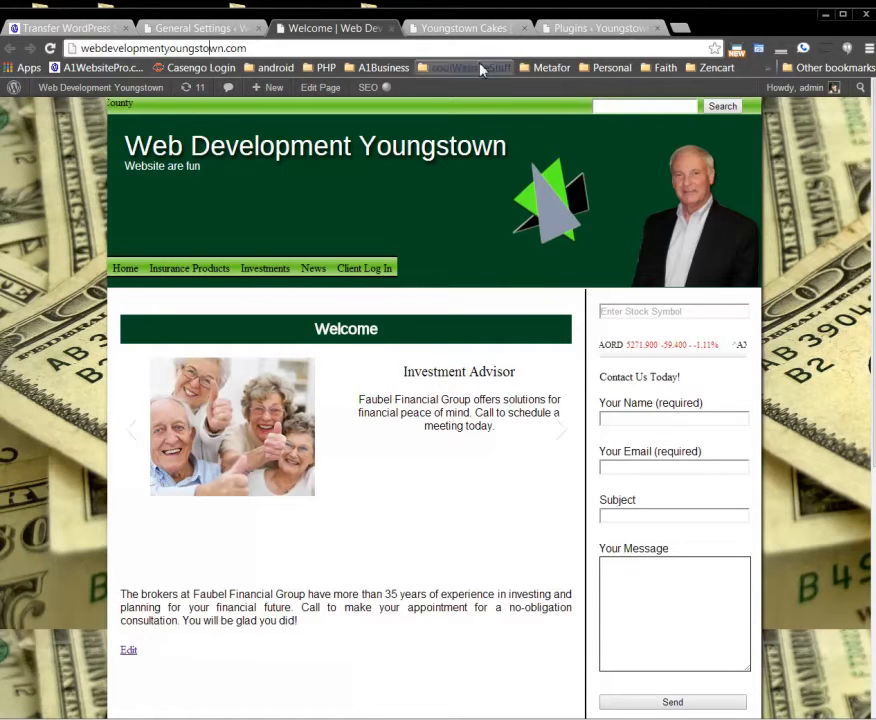
left_click(477, 28)
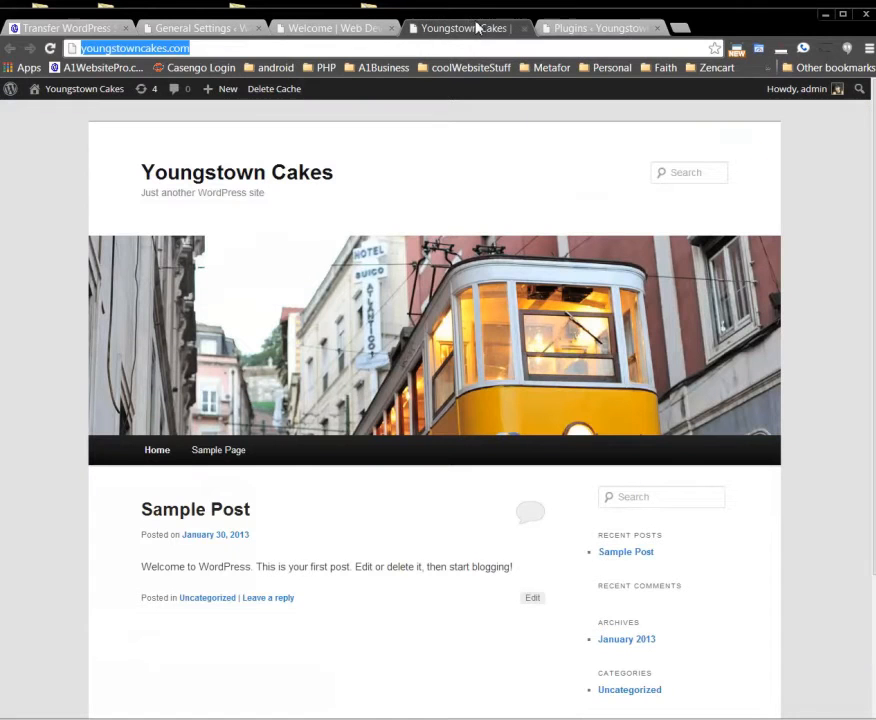
left_click(141, 49)
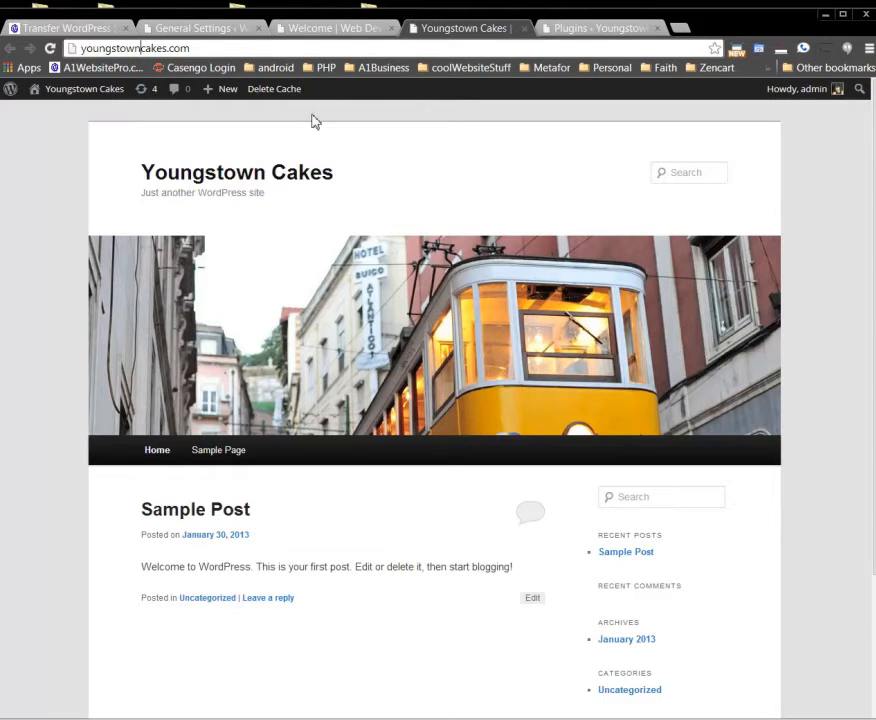
left_click(342, 30)
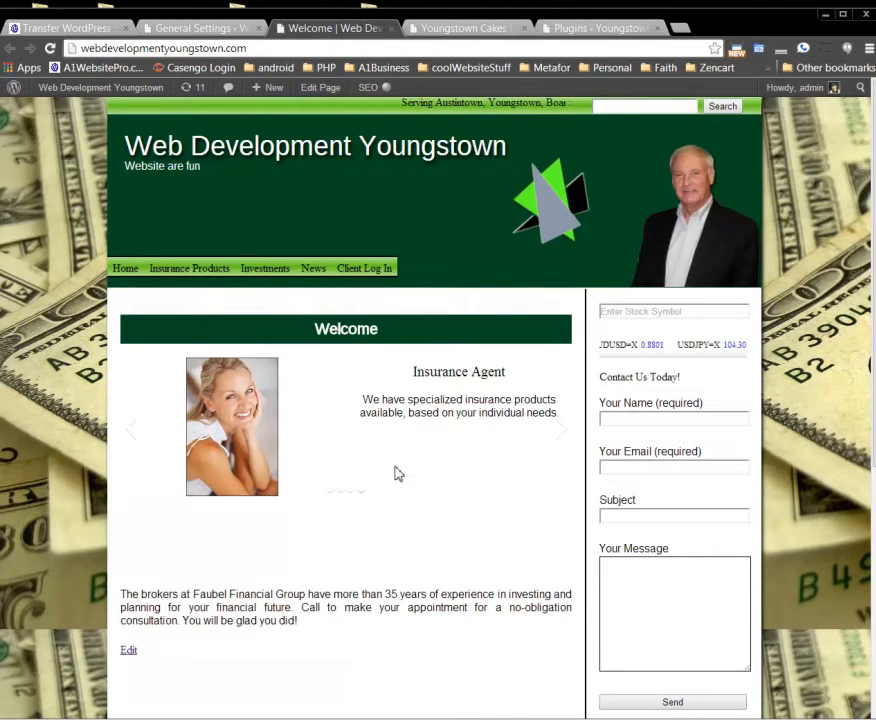
left_click(470, 29)
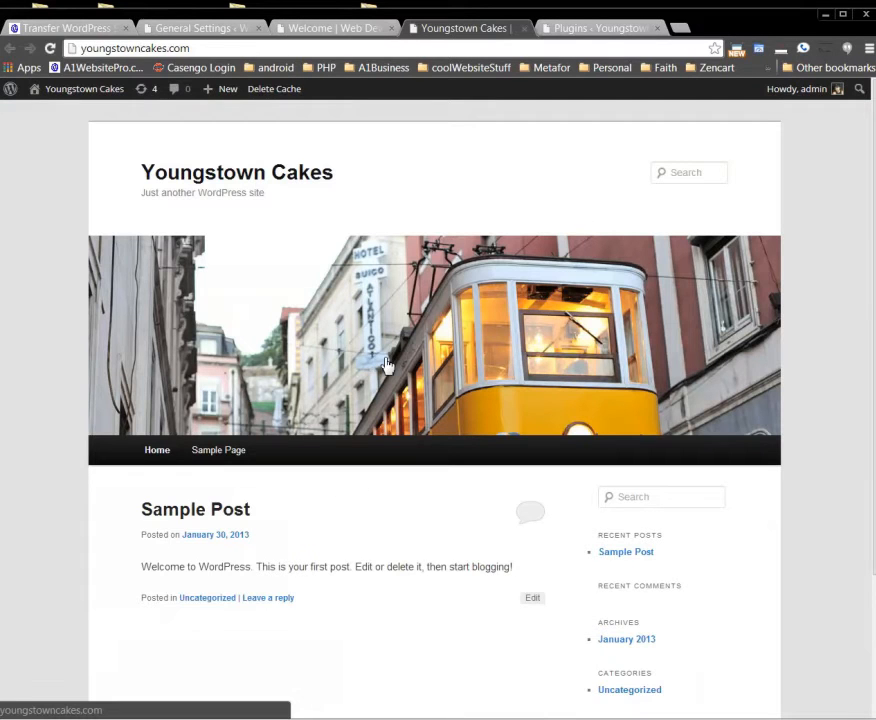
left_click(205, 48)
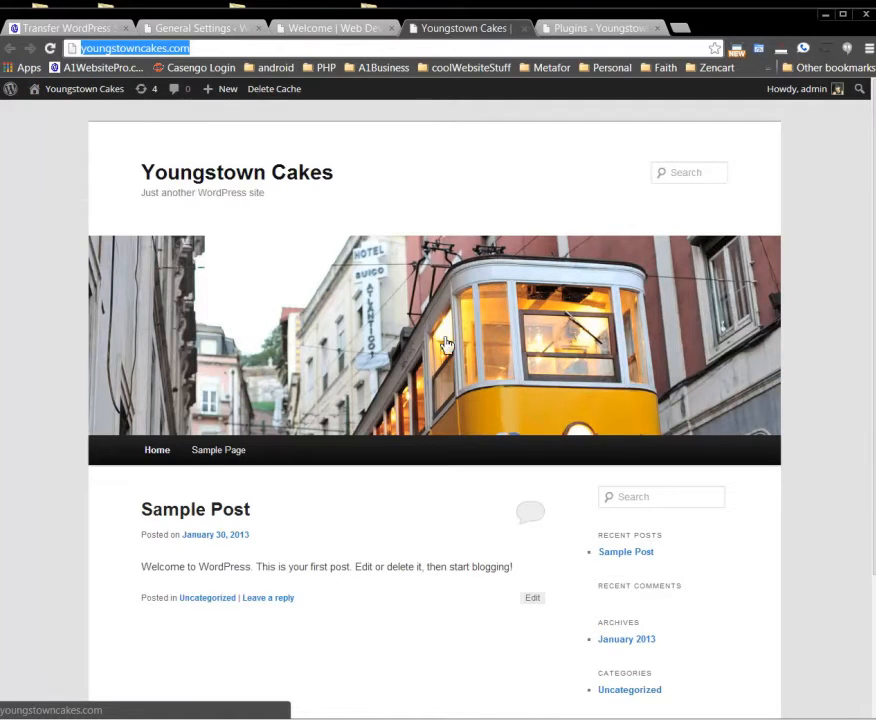
Step: Move the Sample Post on the Youngstown Cakes site to the trash from its WordPress admin
mouse_move(86, 92)
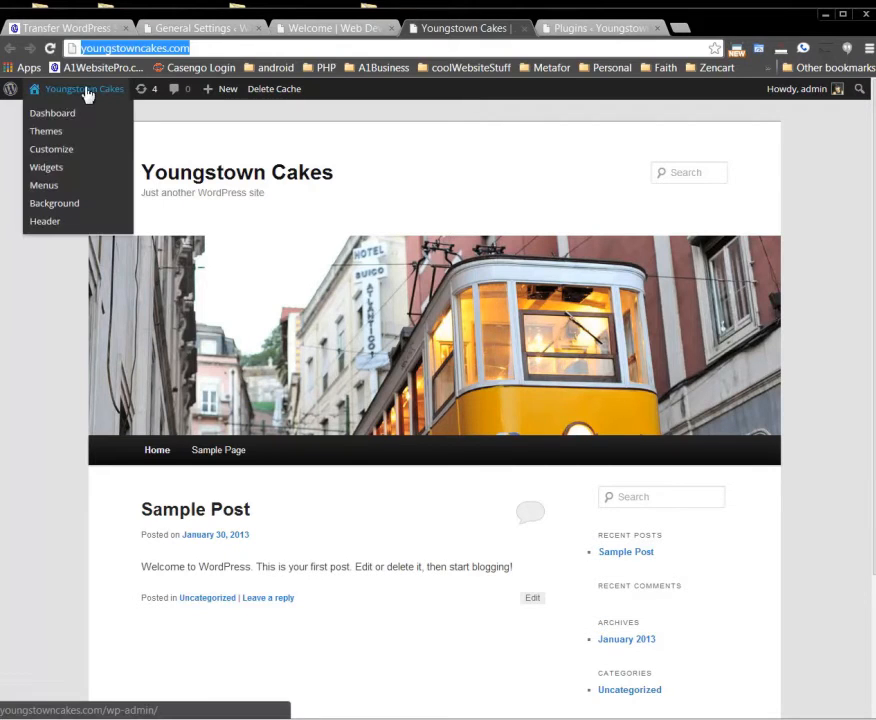
left_click(68, 115)
left_click(68, 119)
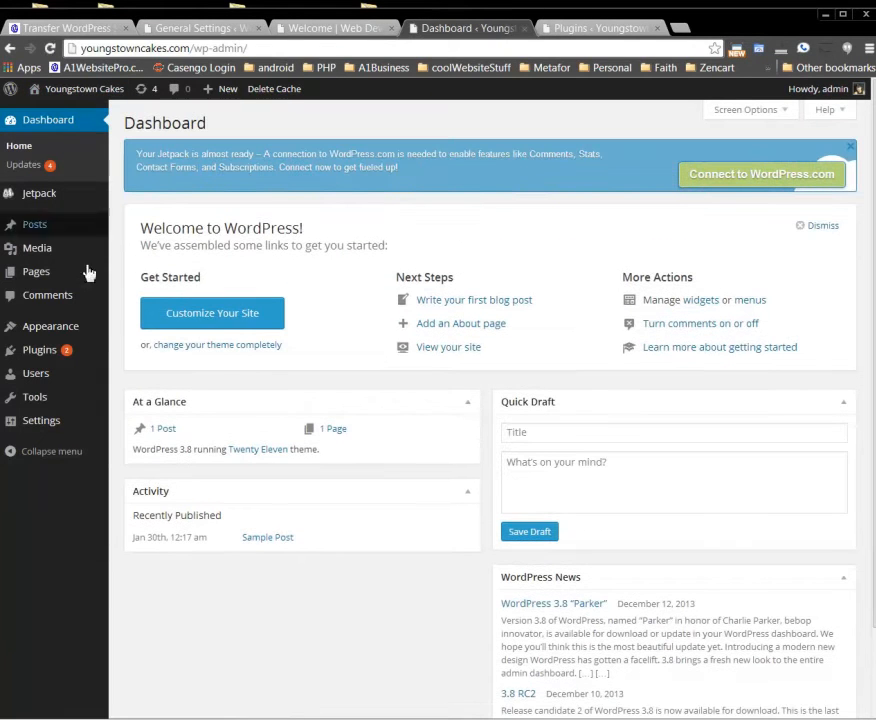
mouse_move(70, 236)
left_click(130, 231)
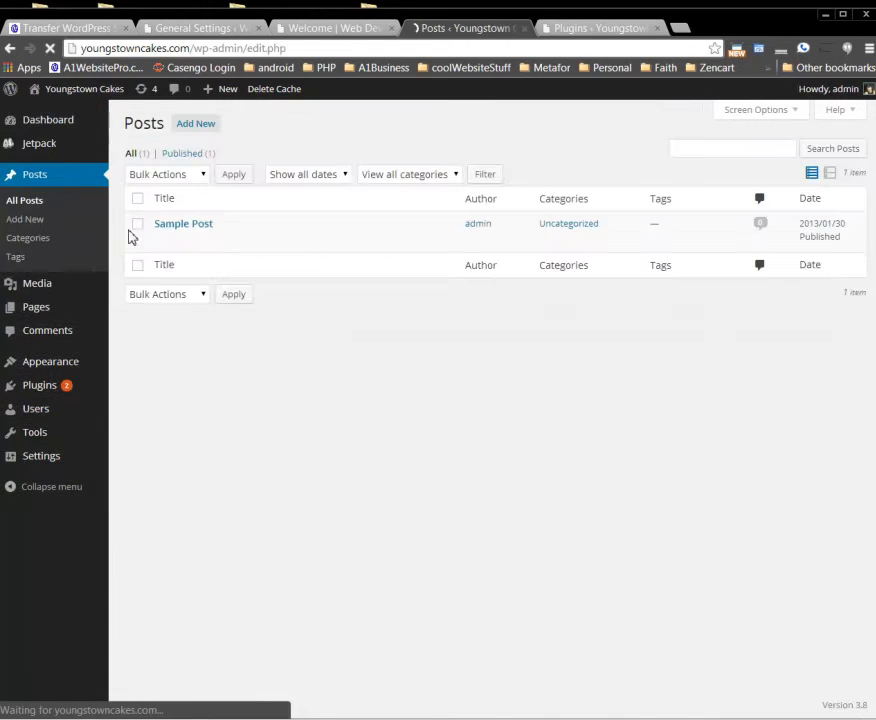
mouse_move(133, 231)
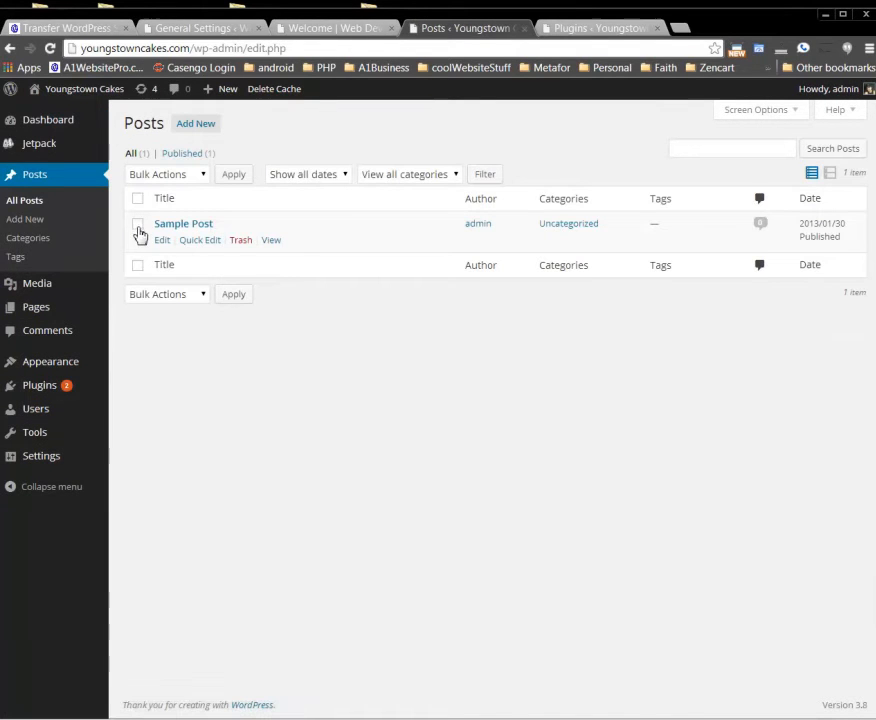
left_click(241, 241)
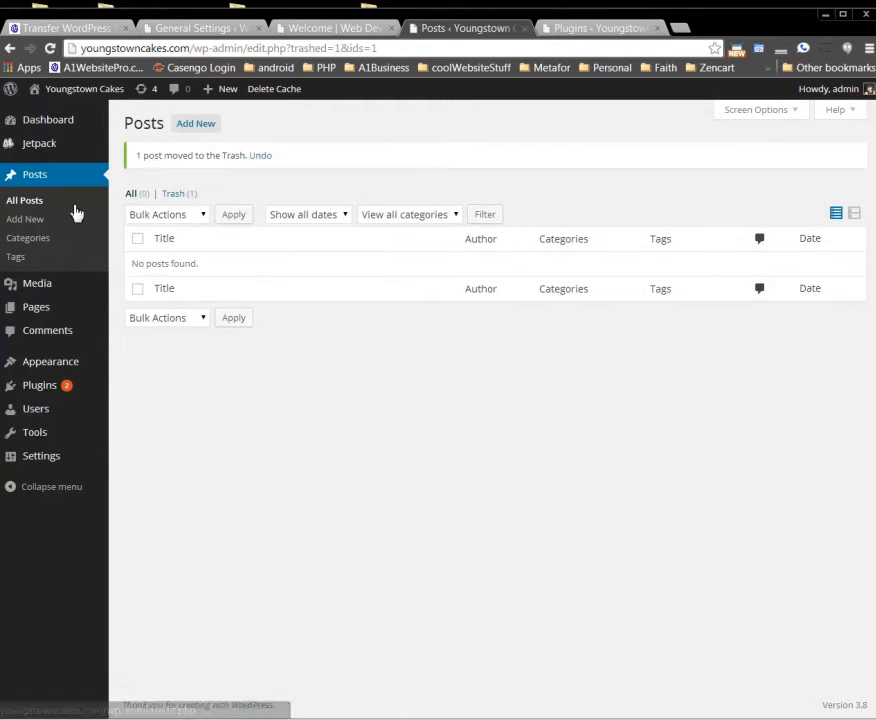
Step: Move the Sample Page on the Youngstown Cakes site to the trash
mouse_move(50, 310)
left_click(146, 314)
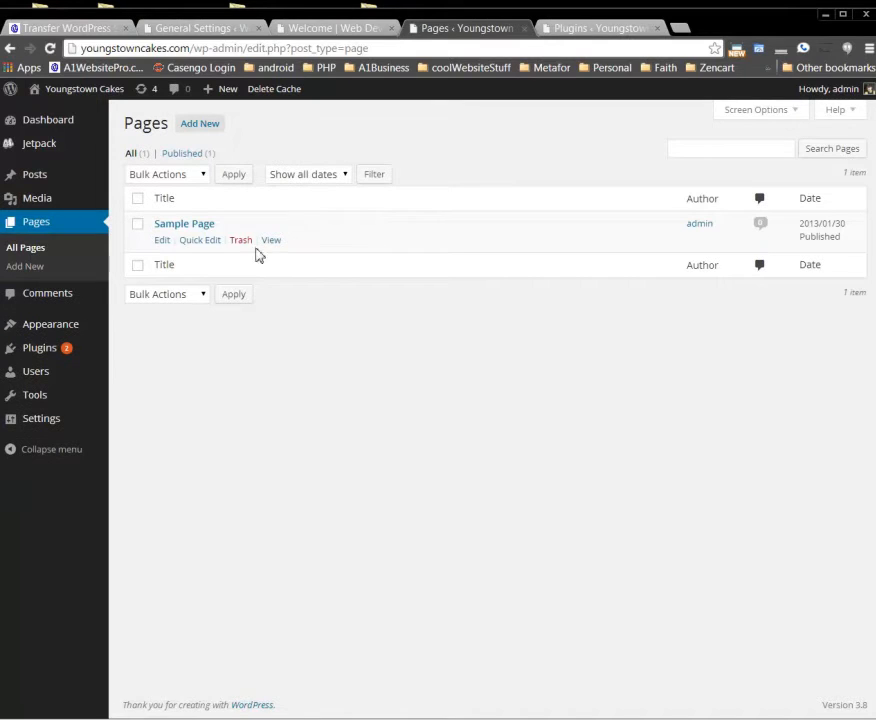
left_click(241, 240)
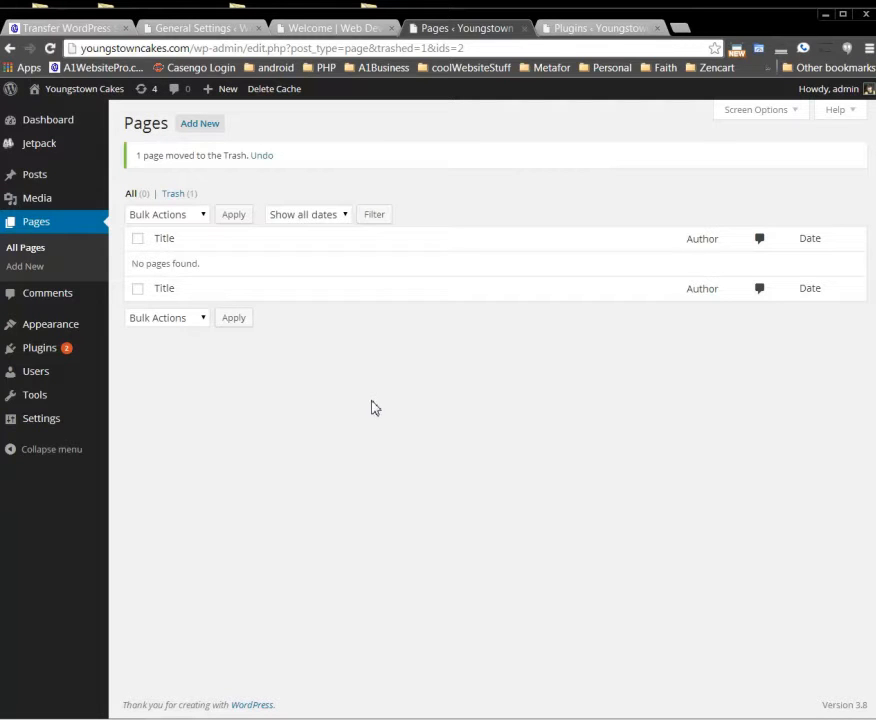
Step: Update WordPress to version 3.8 on the Web Development Youngstown site from its admin dashboard
left_click(338, 28)
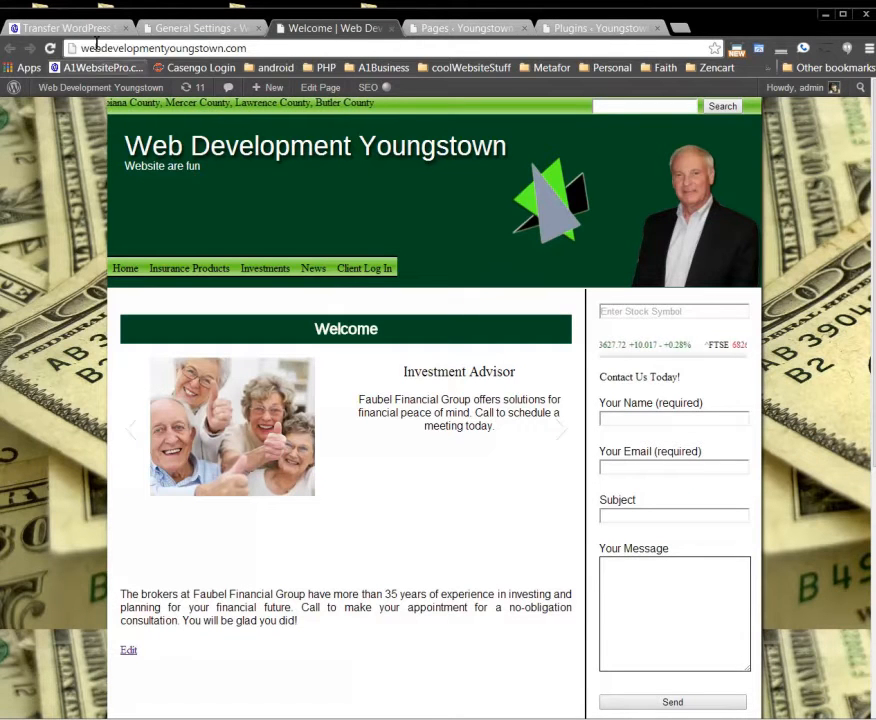
left_click_drag(85, 48, 254, 50)
mouse_move(96, 90)
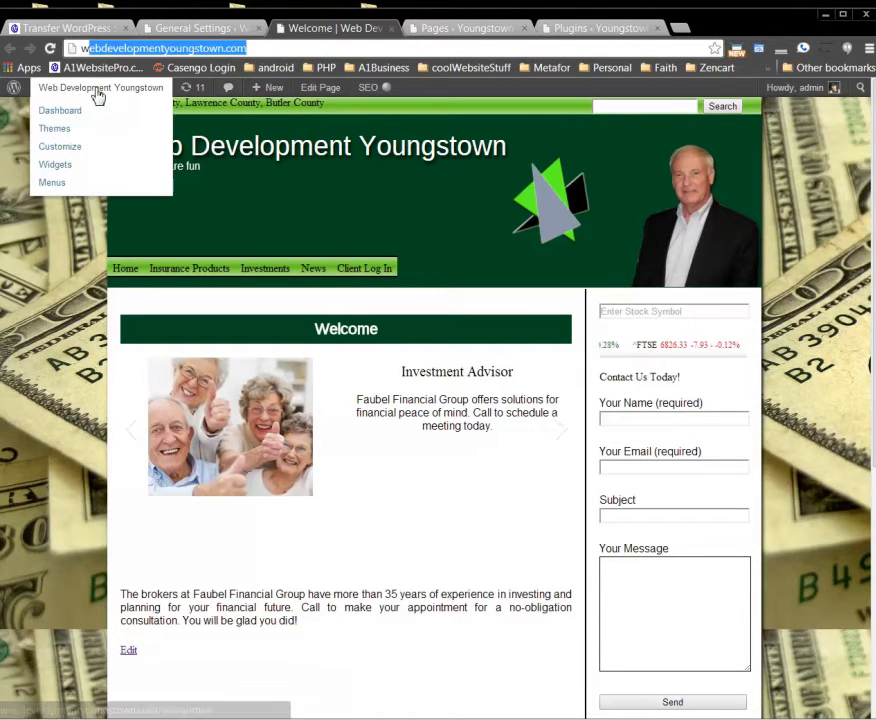
left_click(61, 113)
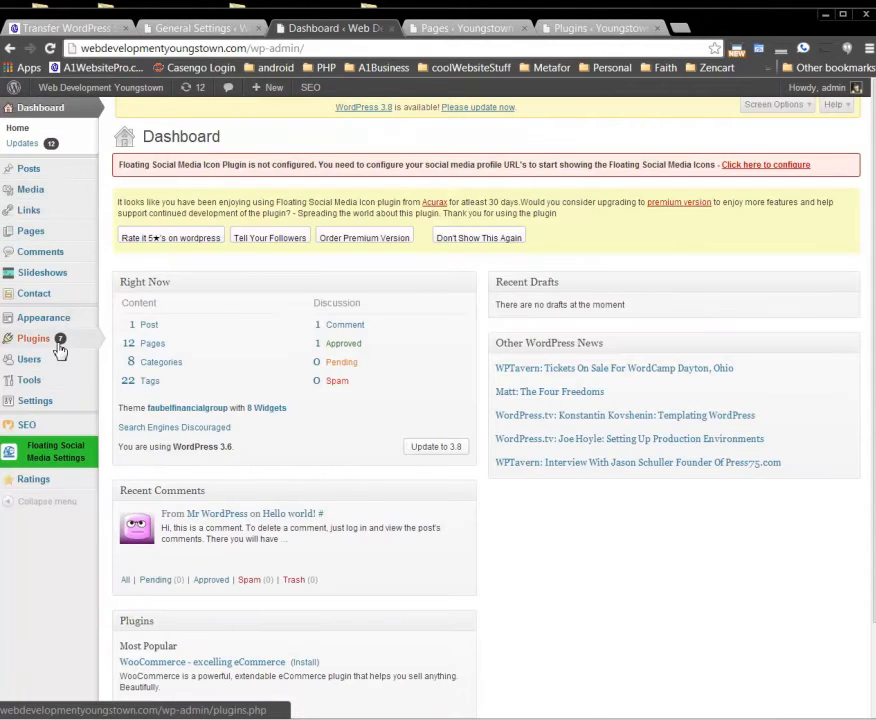
mouse_move(58, 343)
left_click(134, 340)
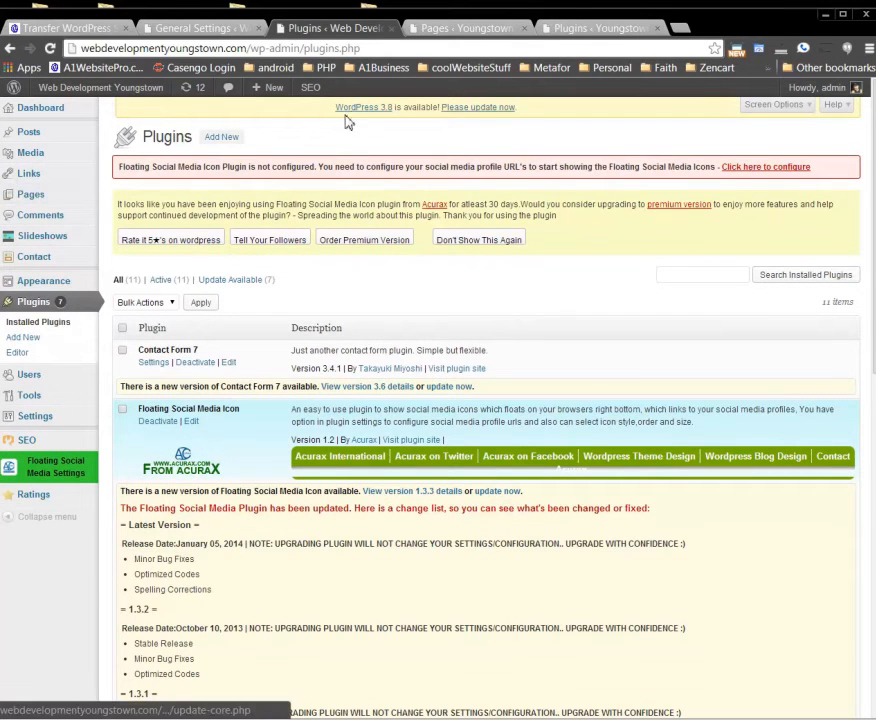
left_click(475, 117)
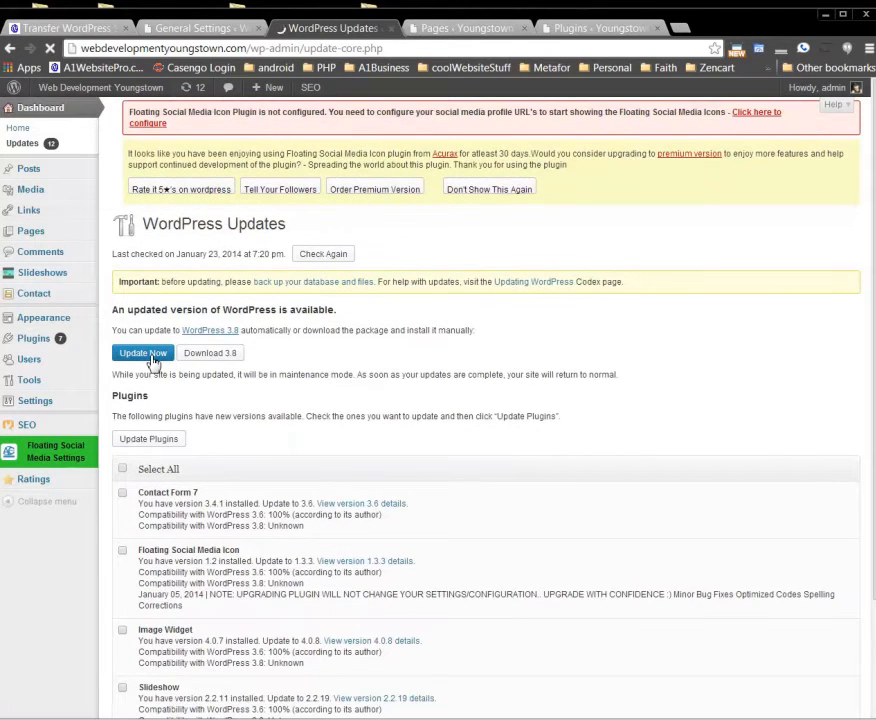
left_click(170, 358)
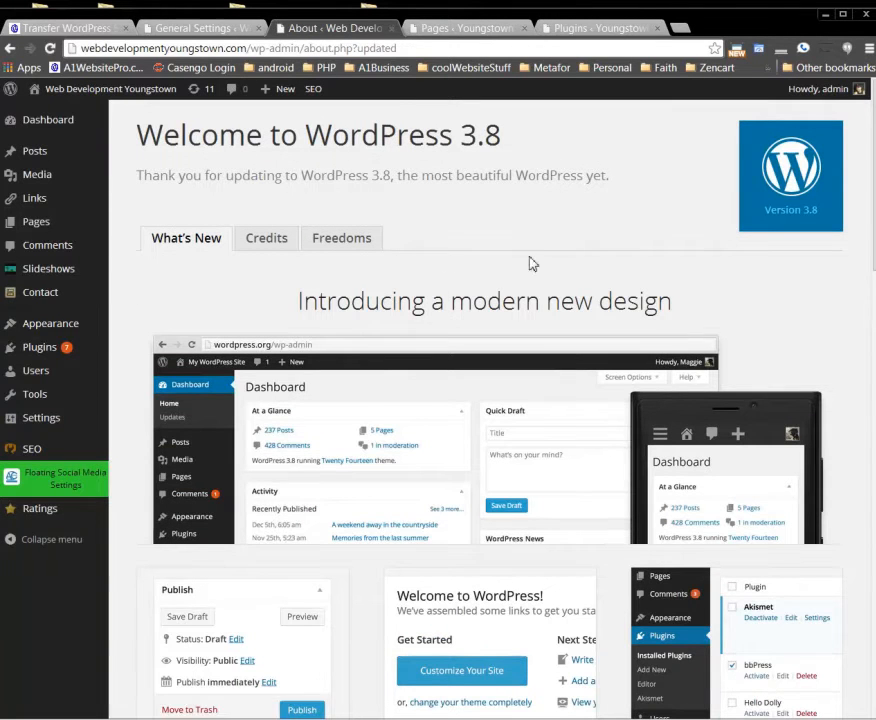
Step: Bulk update all plugins that have an update available on the Web Development Youngstown site
mouse_move(48, 353)
left_click(143, 353)
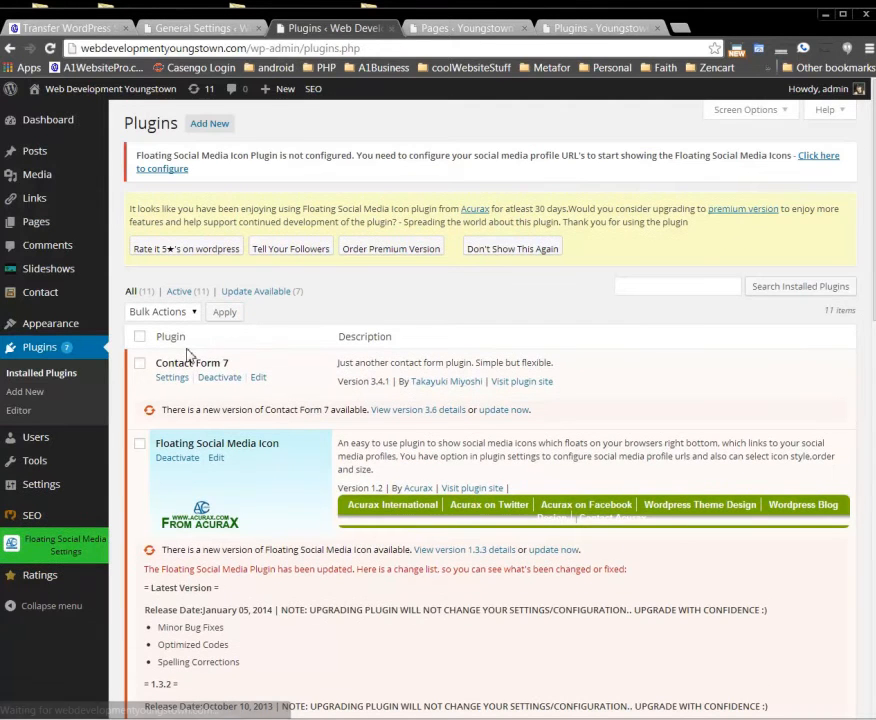
left_click(266, 292)
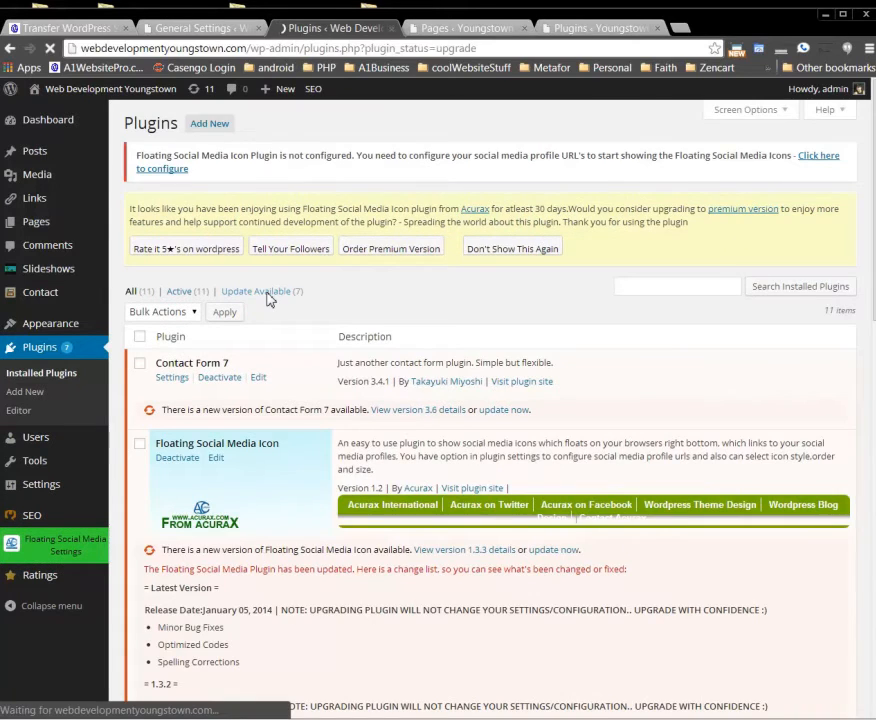
left_click(140, 337)
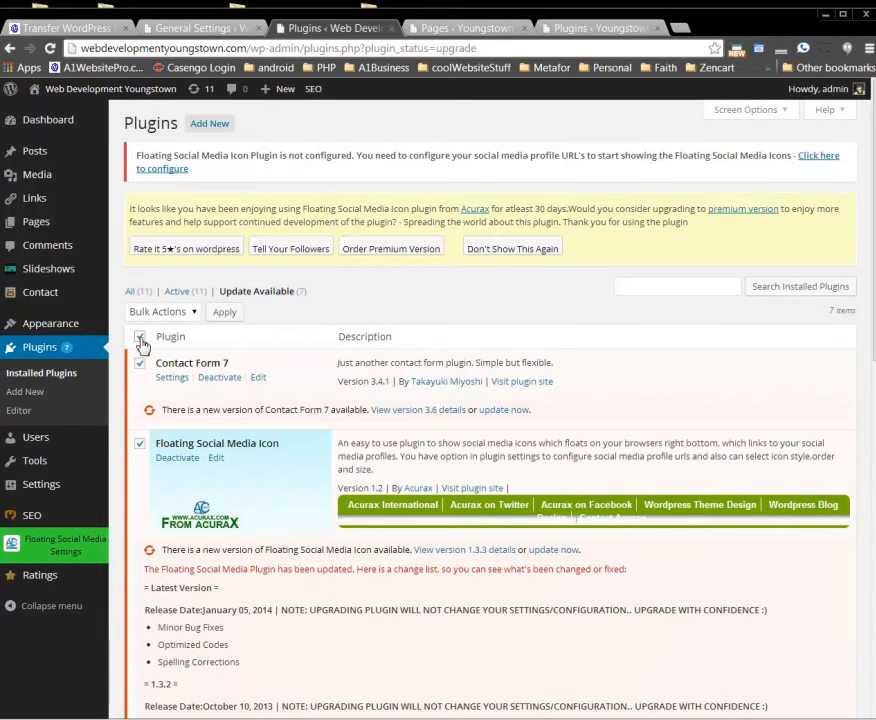
scroll(279, 366, "down", 1)
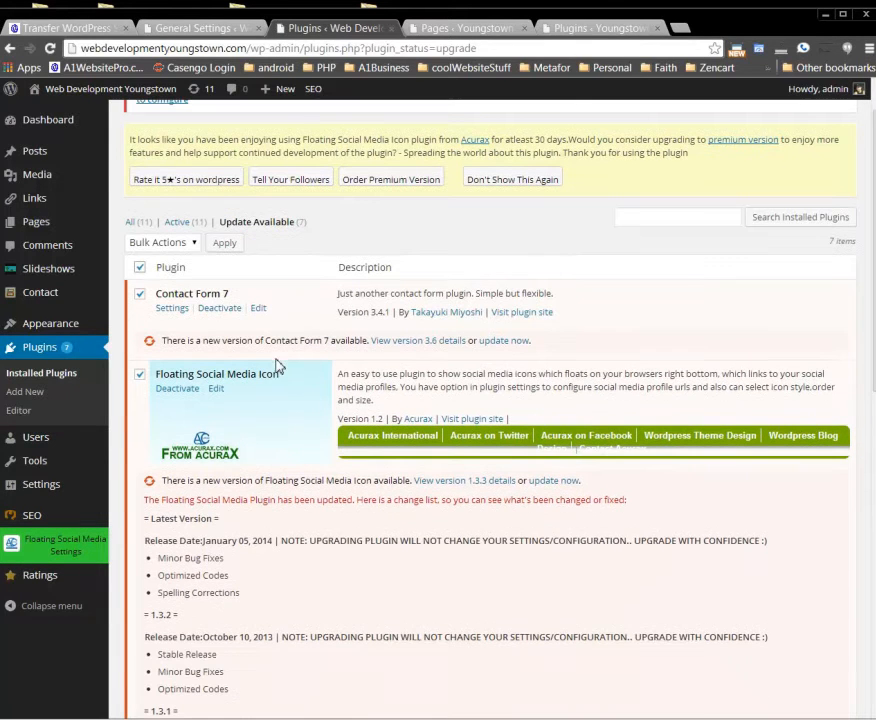
left_click(189, 244)
left_click(160, 297)
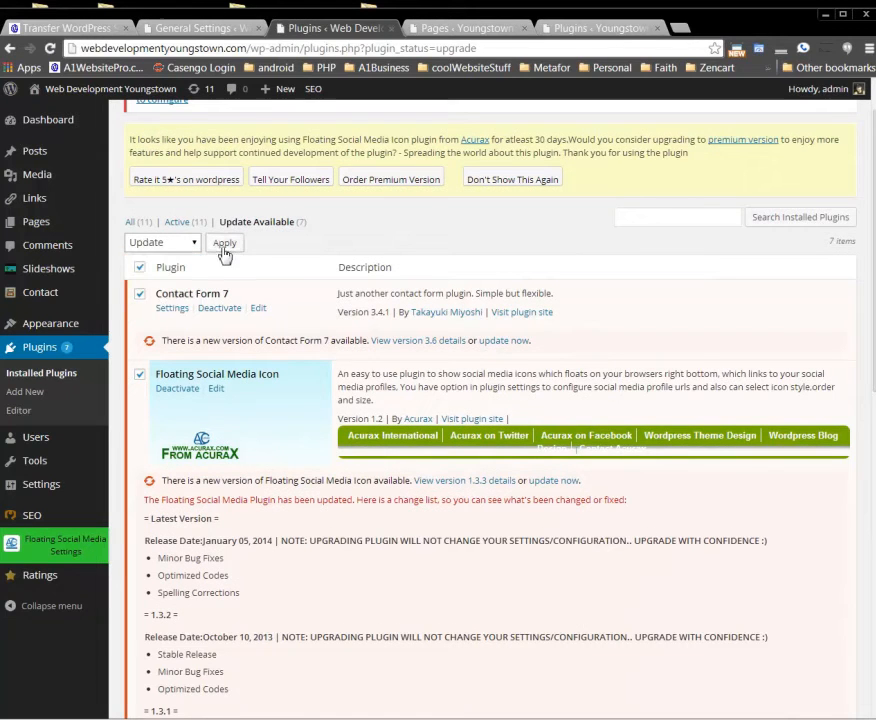
left_click(224, 243)
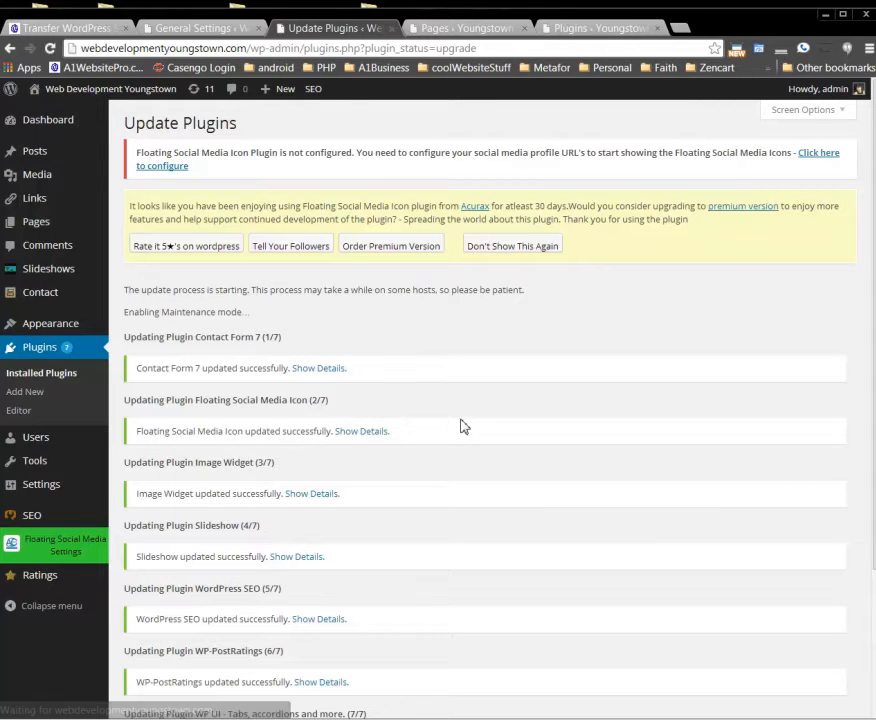
Step: View the Youngstown Cakes front page in a new browser tab and close the old Youngstown plugins tab
left_click(486, 31)
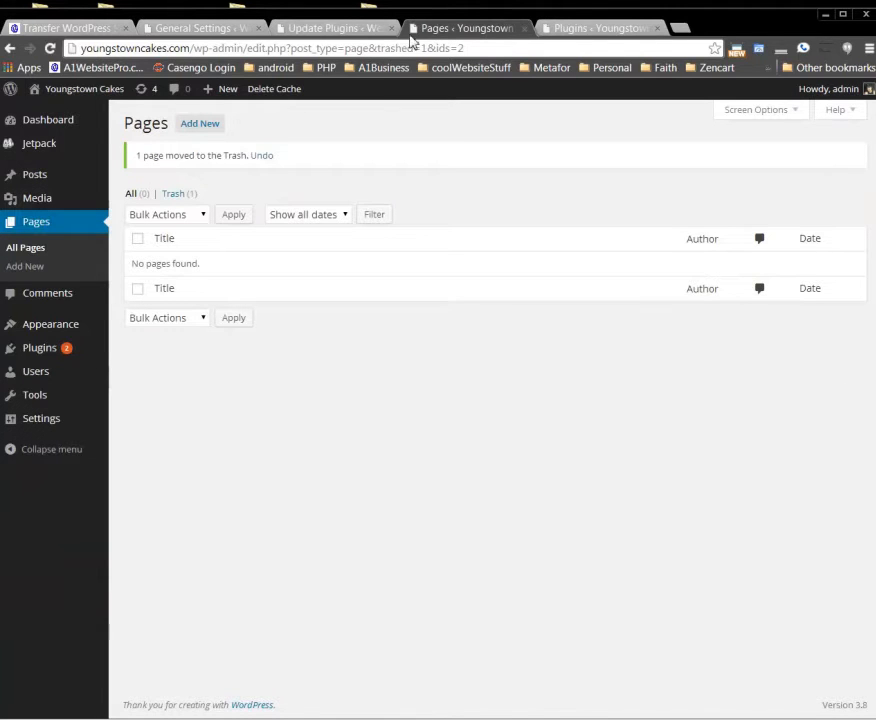
mouse_move(88, 92)
middle_click(97, 116)
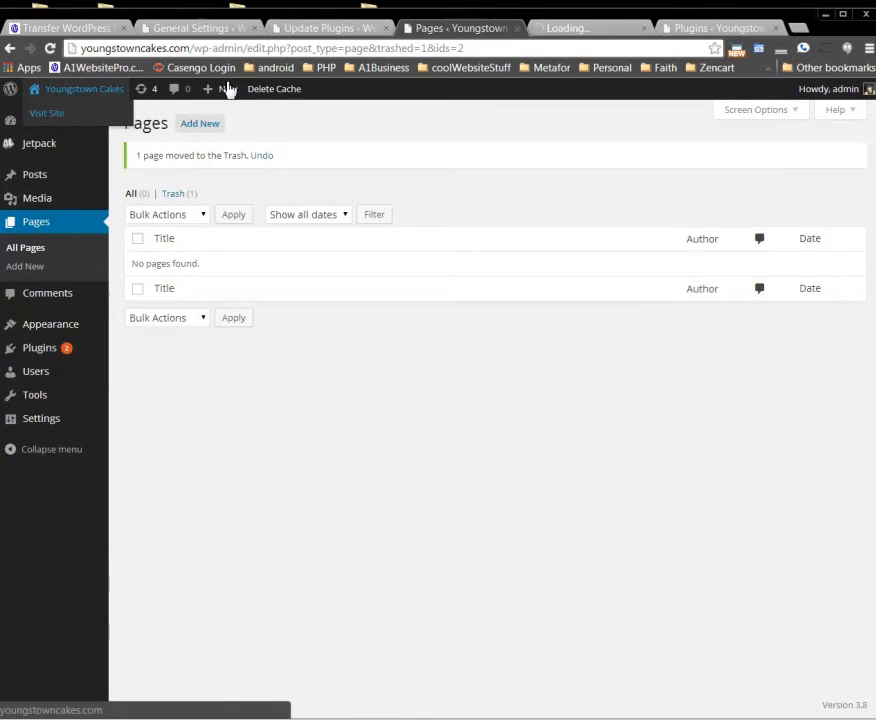
left_click(560, 28)
scroll(387, 346, "down", 1)
scroll(387, 346, "up", 1)
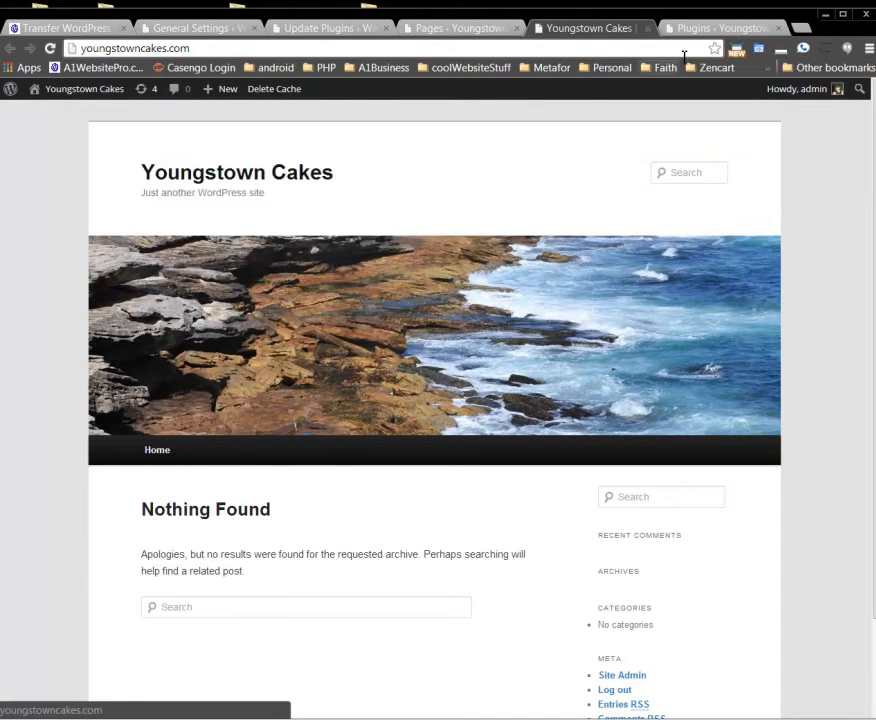
left_click(780, 29)
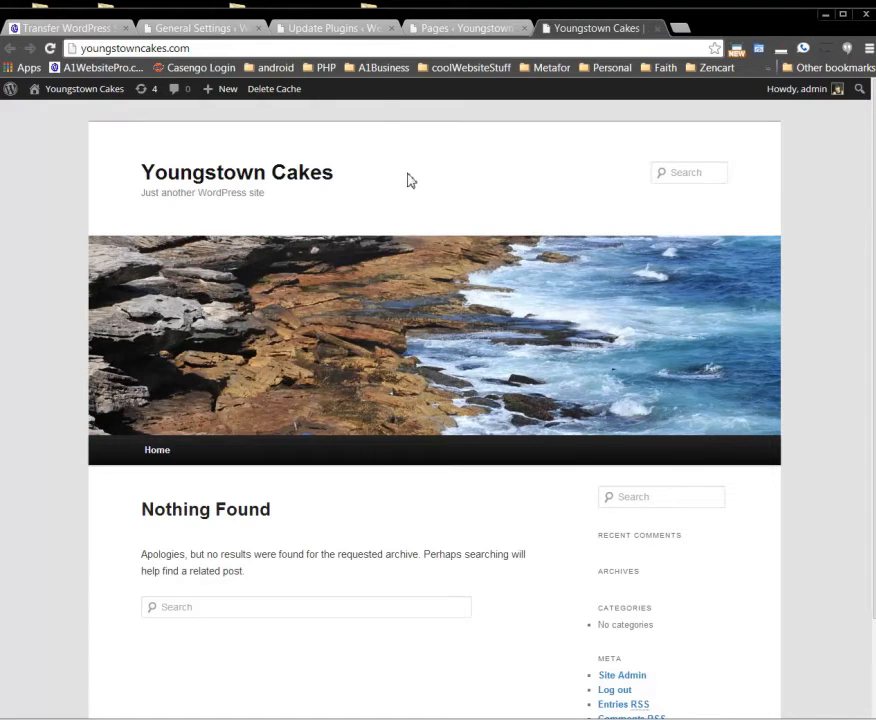
Step: Review the plugin update results on the Web Development Youngstown site
left_click(424, 28)
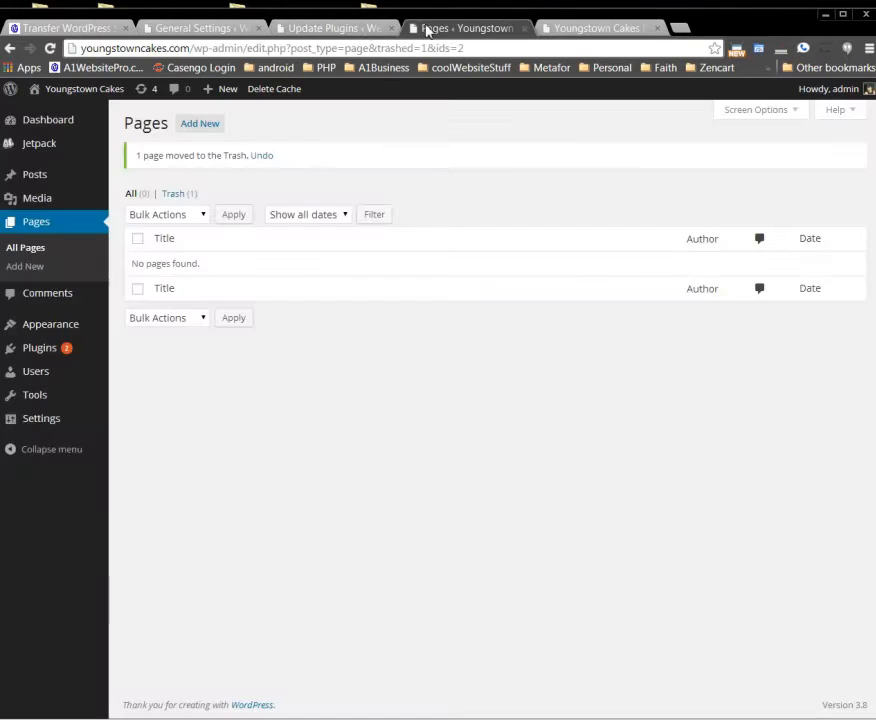
left_click(340, 29)
scroll(479, 403, "down", 2)
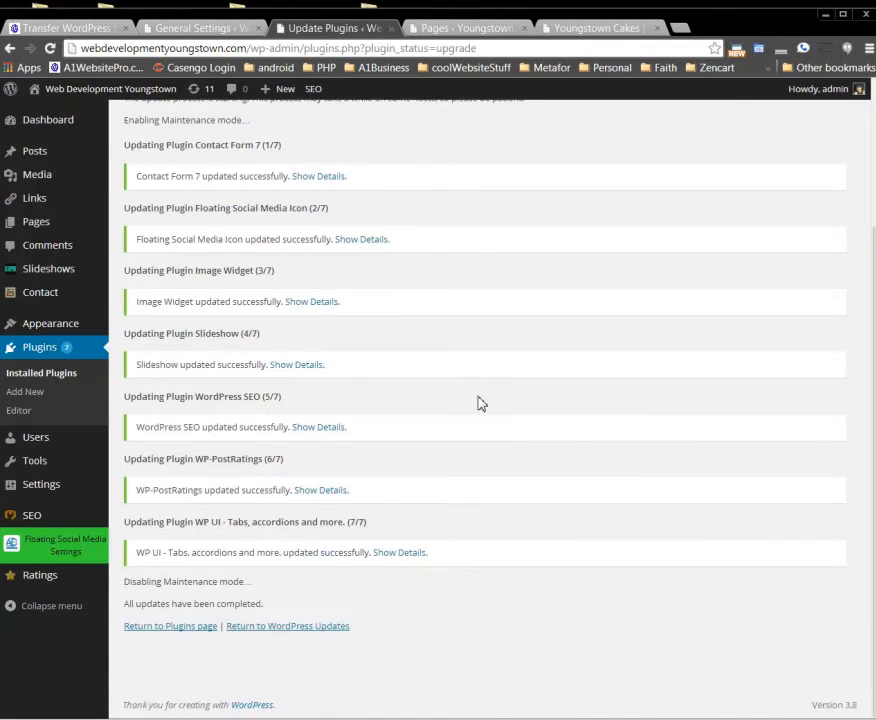
scroll(479, 403, "up", 2)
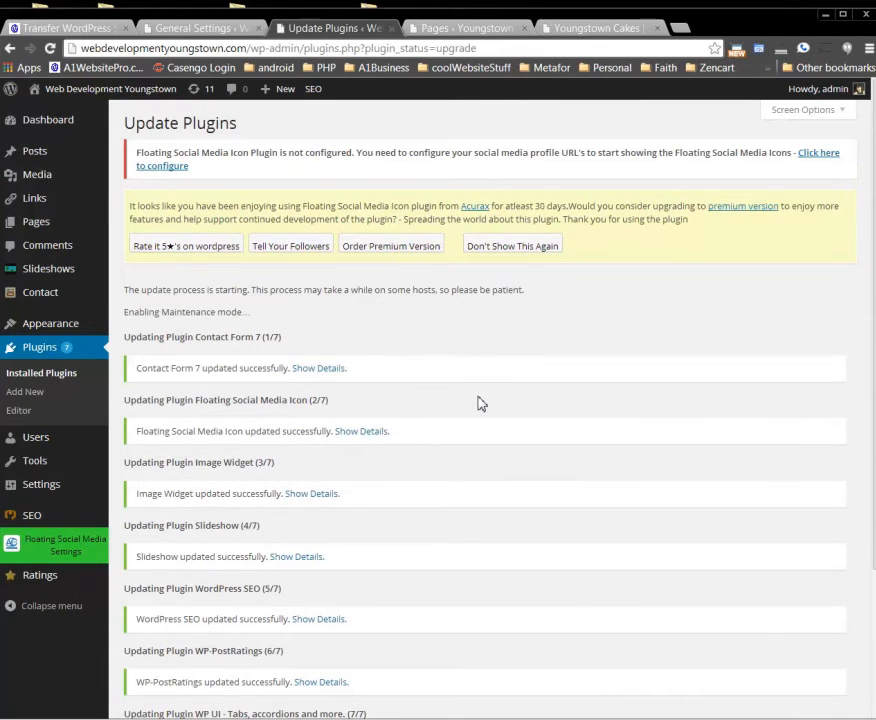
Step: Open the widgets page of the Web Development Youngstown site and expand the Logo, Sidebar Widget Area and Footer areas
mouse_move(48, 333)
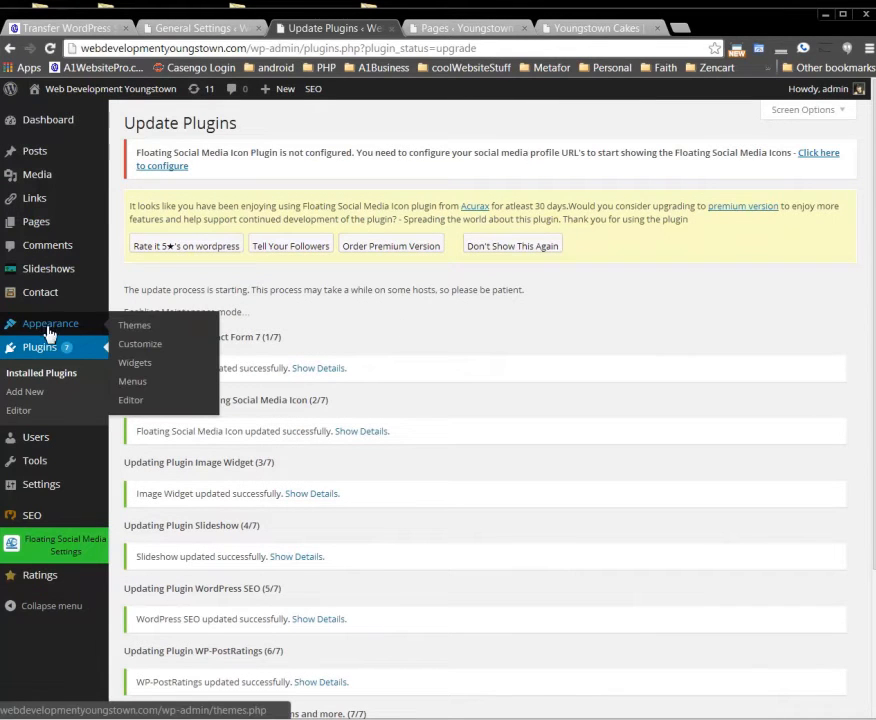
left_click(151, 369)
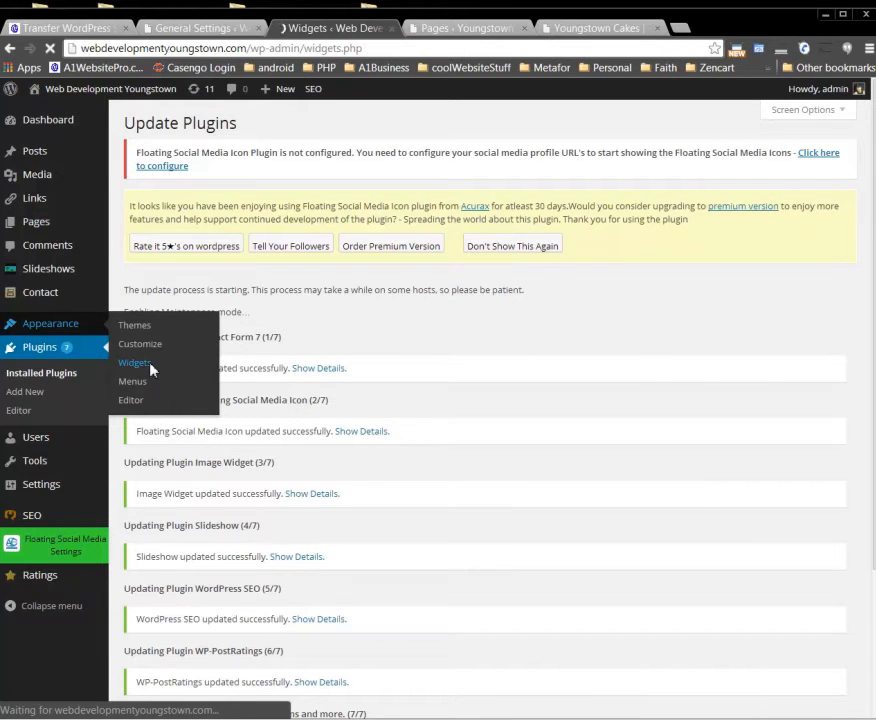
scroll(538, 495, "down", 2)
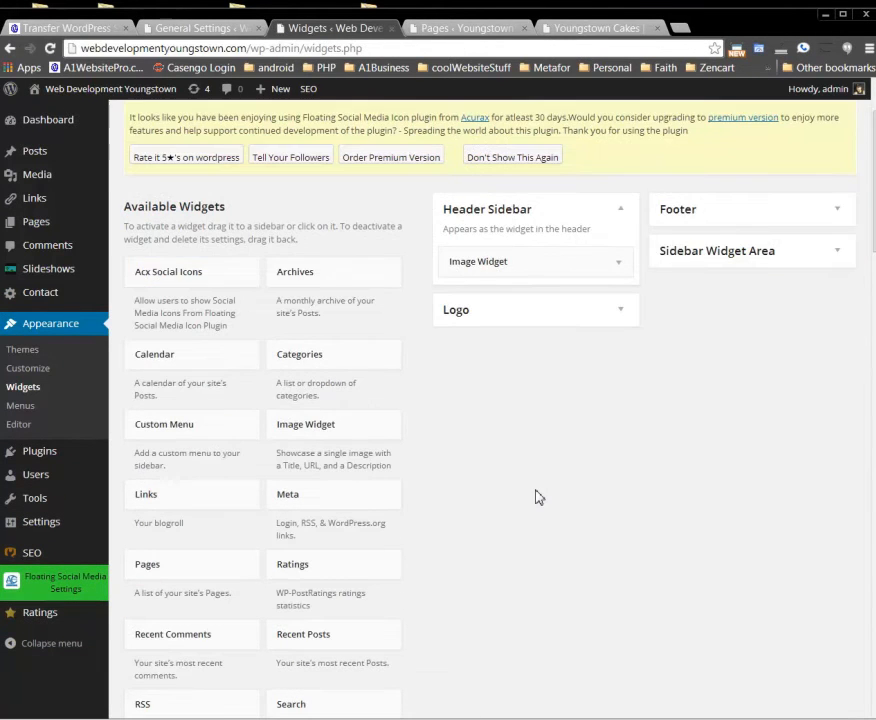
left_click(600, 320)
left_click(841, 256)
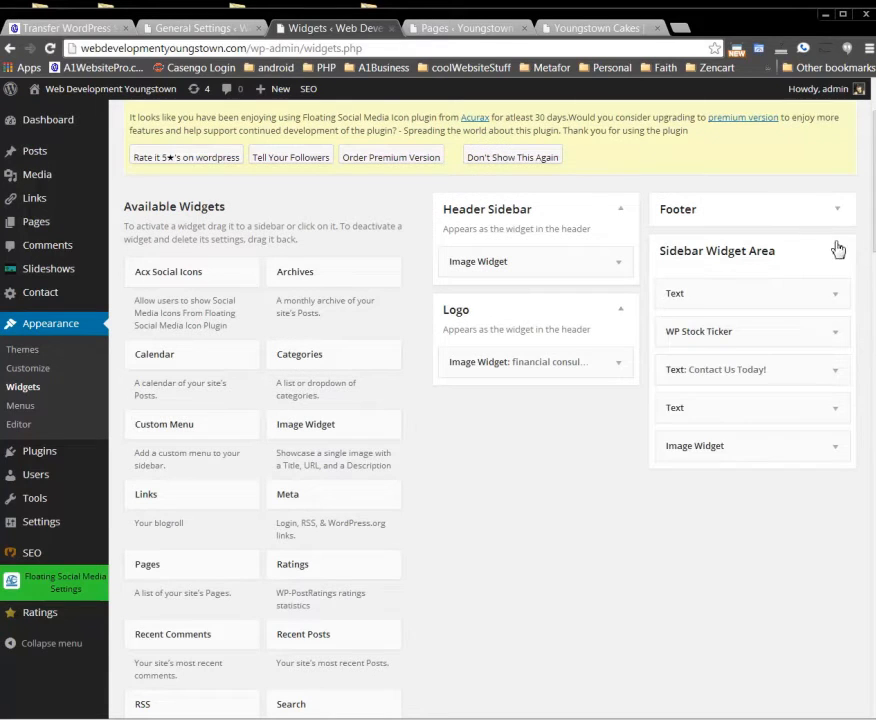
left_click(830, 212)
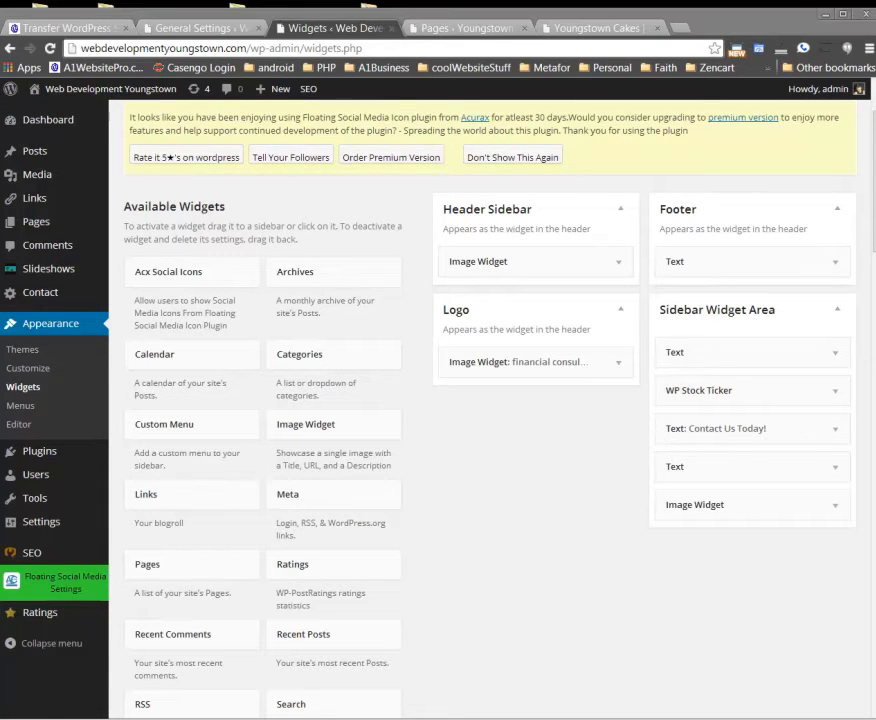
Step: Switch to Snipping Tool and capture the expanded widget areas as a reference image
left_click_drag(875, 204, 310, 319)
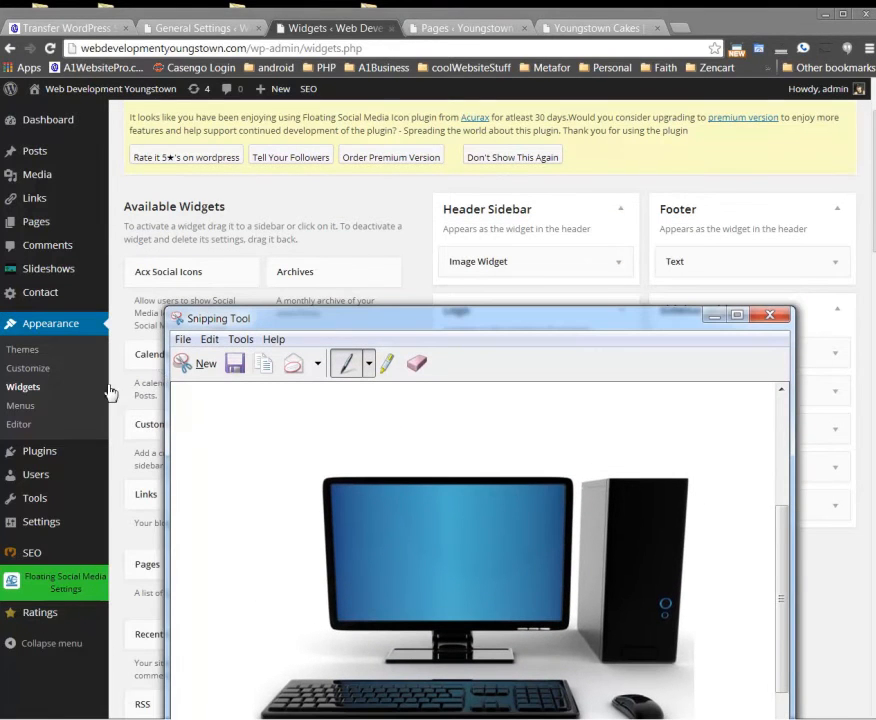
left_click(190, 366)
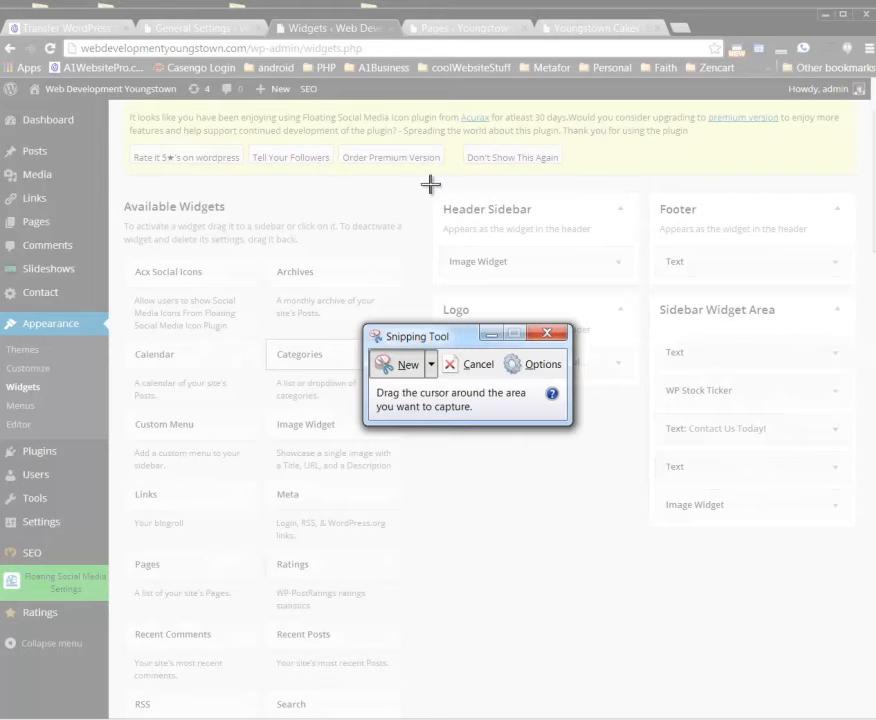
left_click_drag(424, 185, 866, 616)
left_click_drag(561, 45, 875, 45)
Step: Copy the full content of the Footer's Text widget into a new Notepad document and collapse the widget
left_click(794, 262)
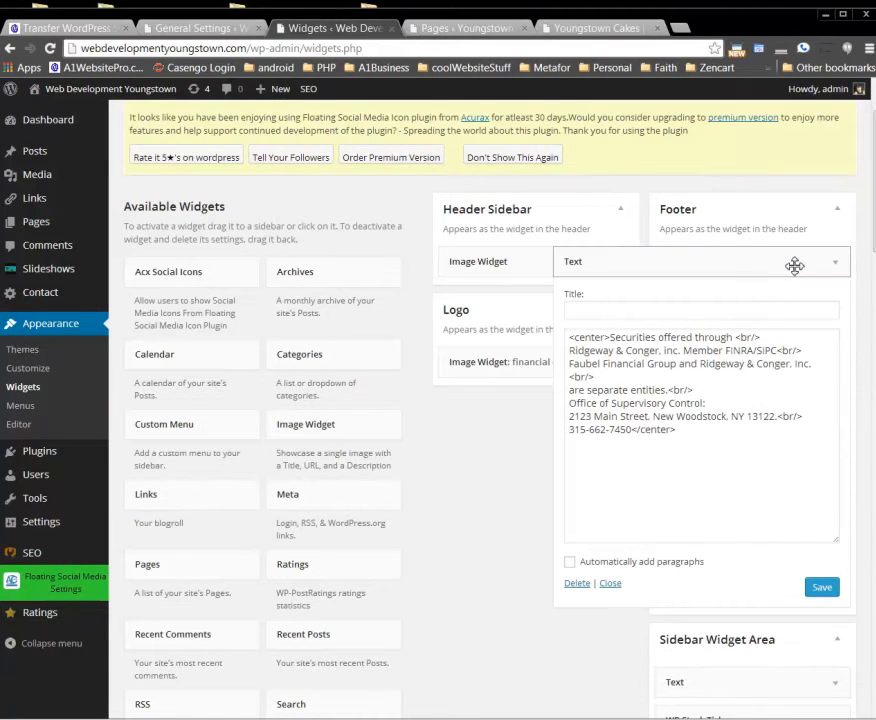
left_click(762, 262)
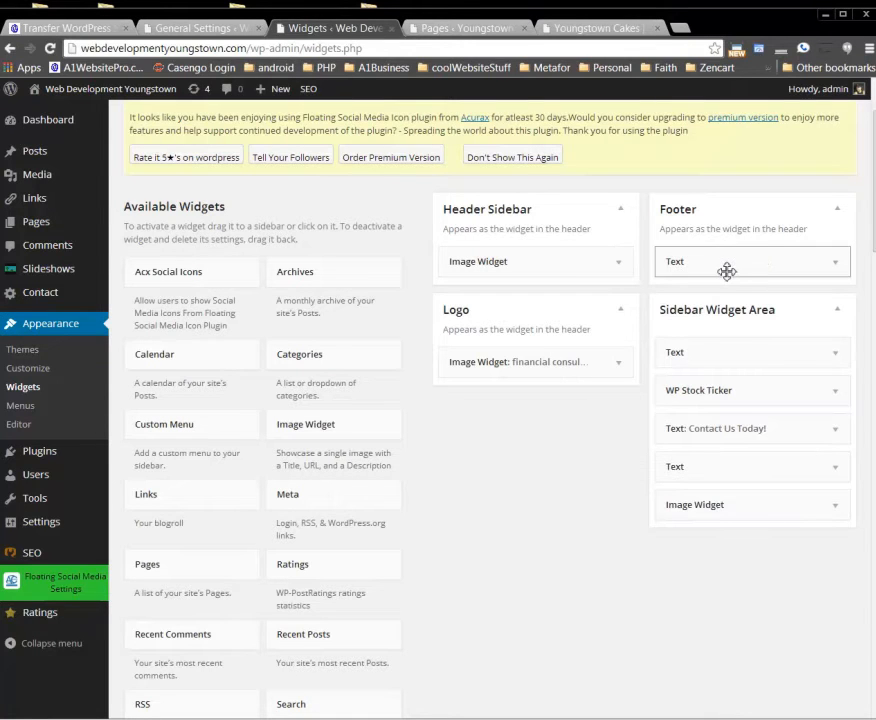
left_click(729, 258)
left_click_drag(698, 429, 569, 337)
right_click(595, 372)
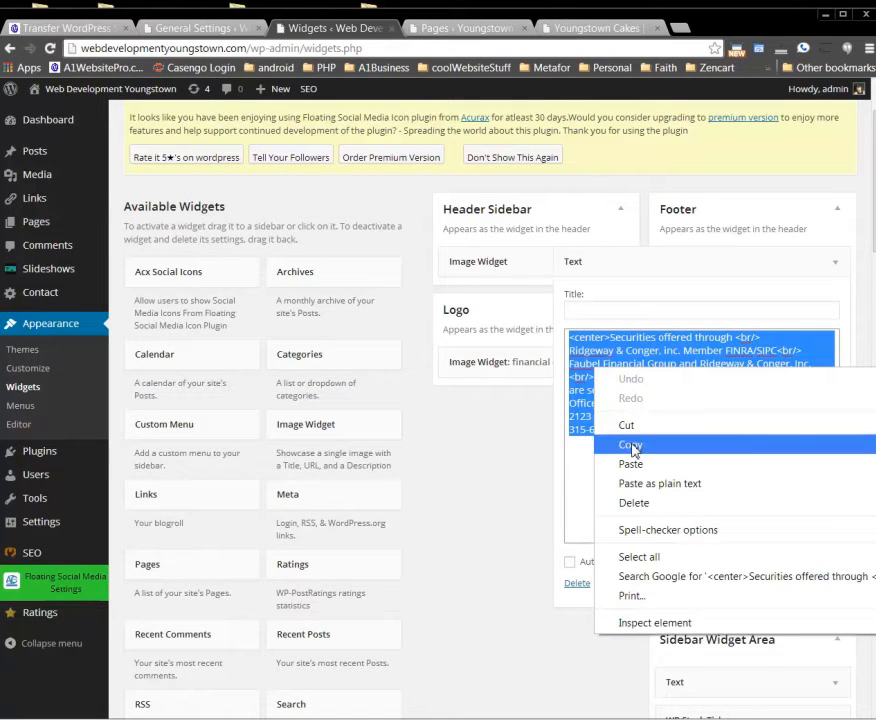
left_click(633, 444)
key("super")
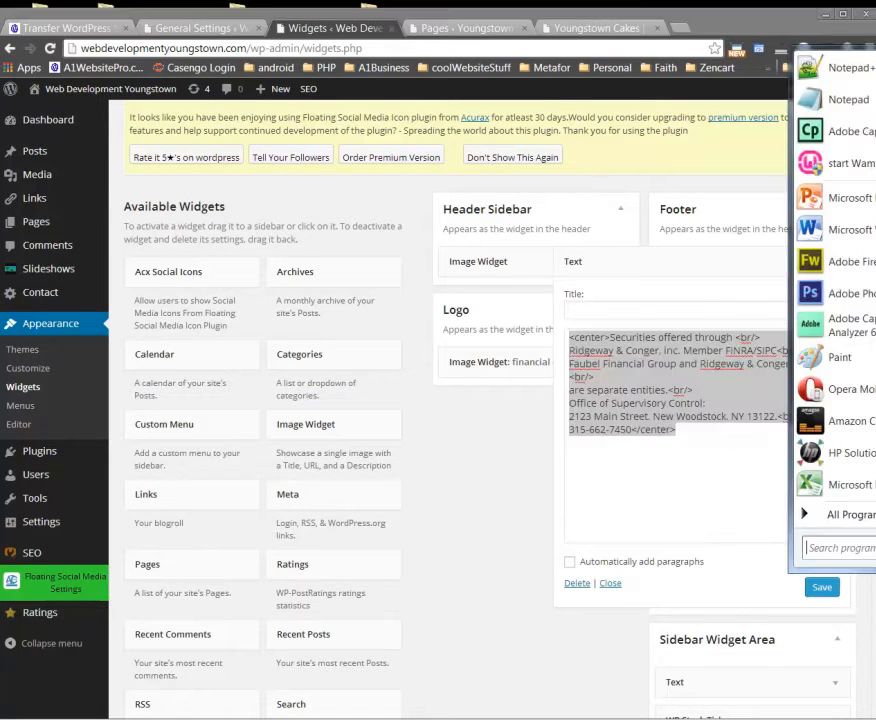
left_click(833, 100)
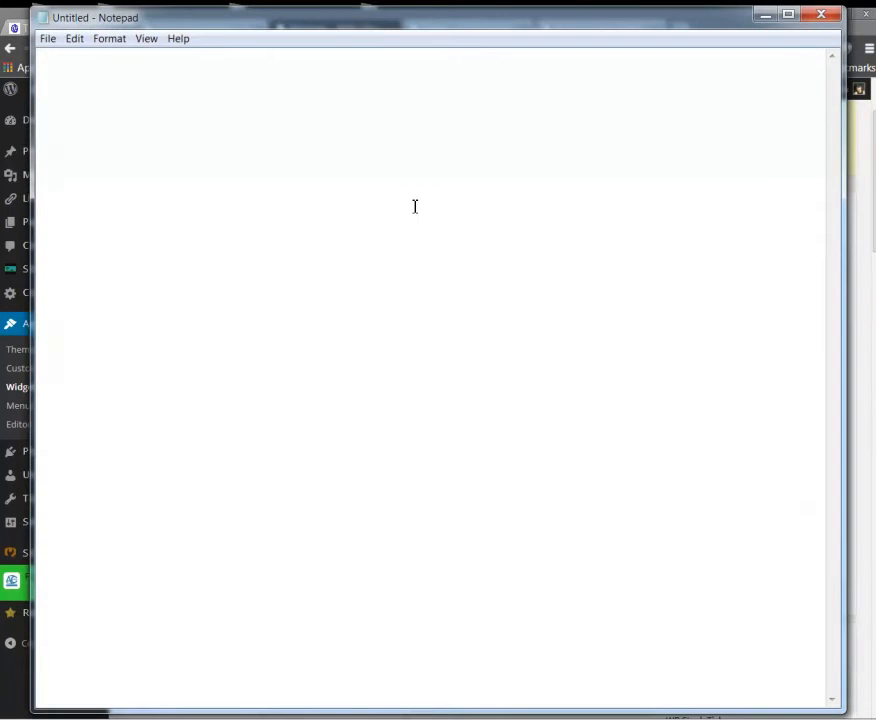
key("ctrl+v")
left_click_drag(566, 20, 875, 50)
left_click_drag(140, 48, 203, 48)
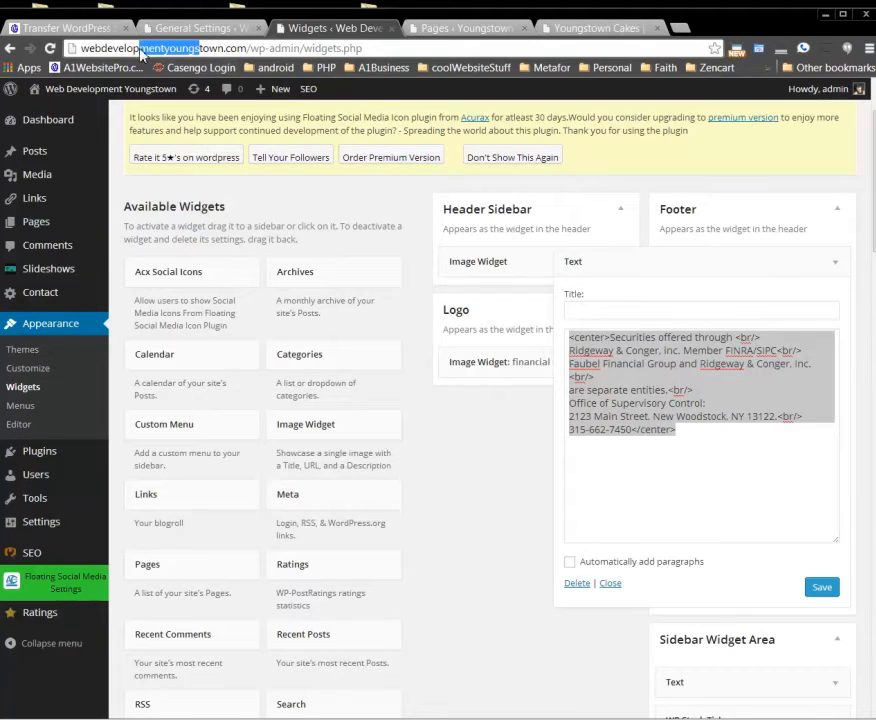
left_click(796, 267)
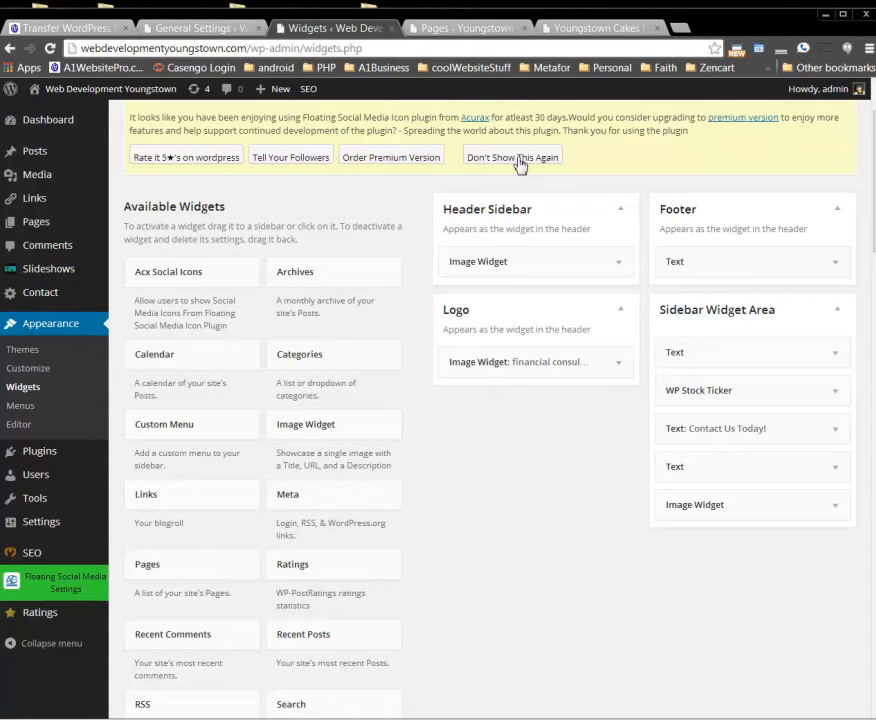
Step: Open the Youngstown Cakes widgets page and compare its widget areas with those of the Web Development Youngstown site
left_click(578, 30)
mouse_move(87, 104)
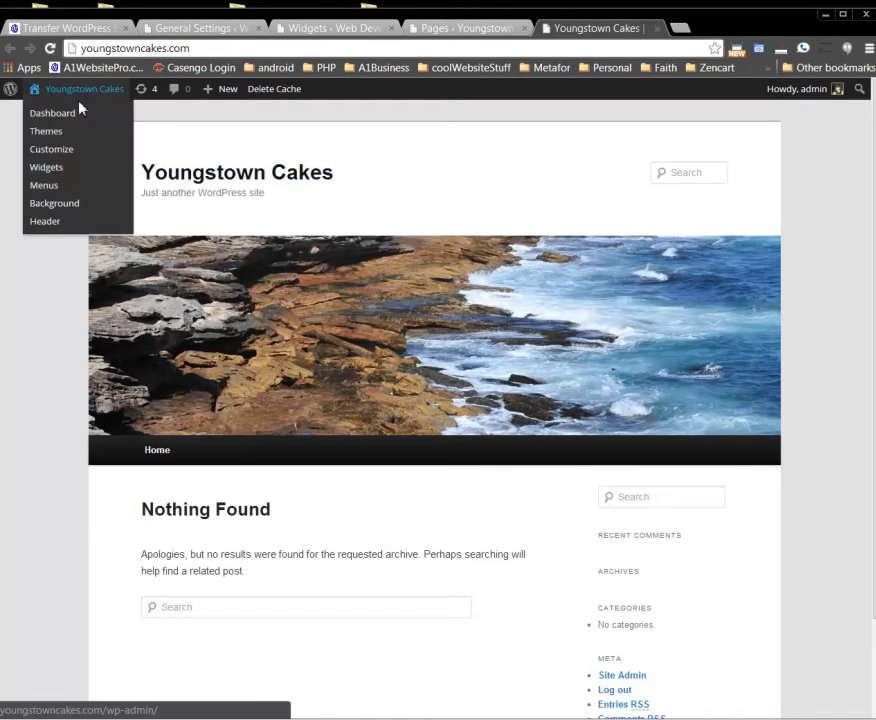
left_click(45, 167)
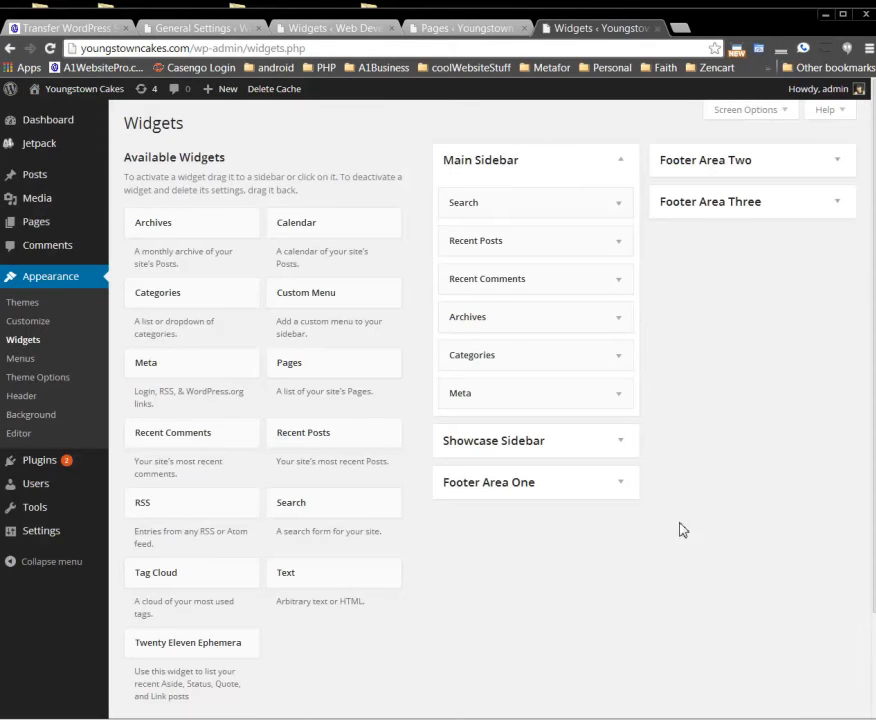
left_click(320, 29)
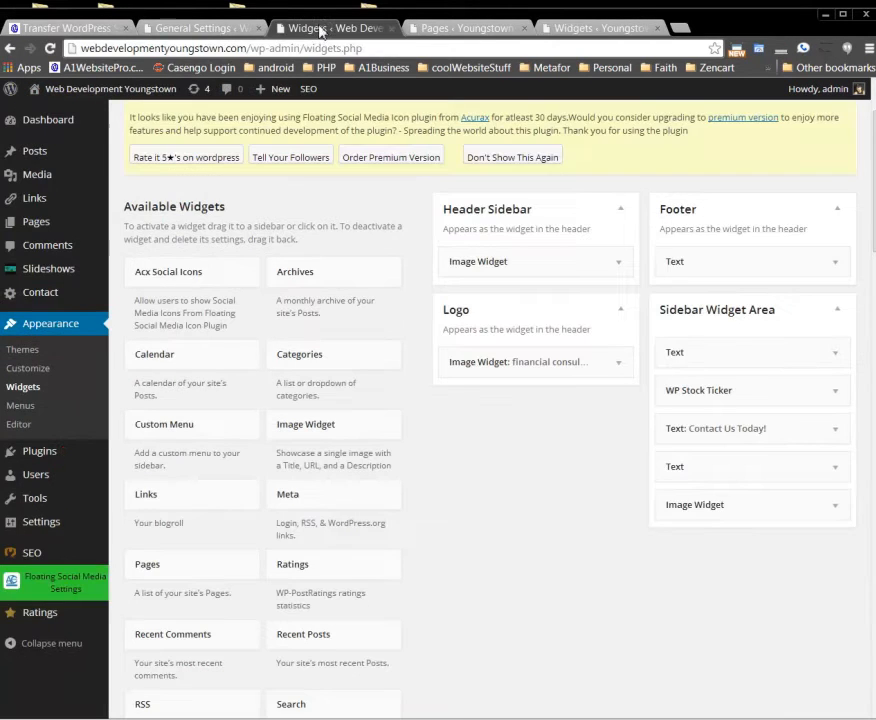
left_click(558, 28)
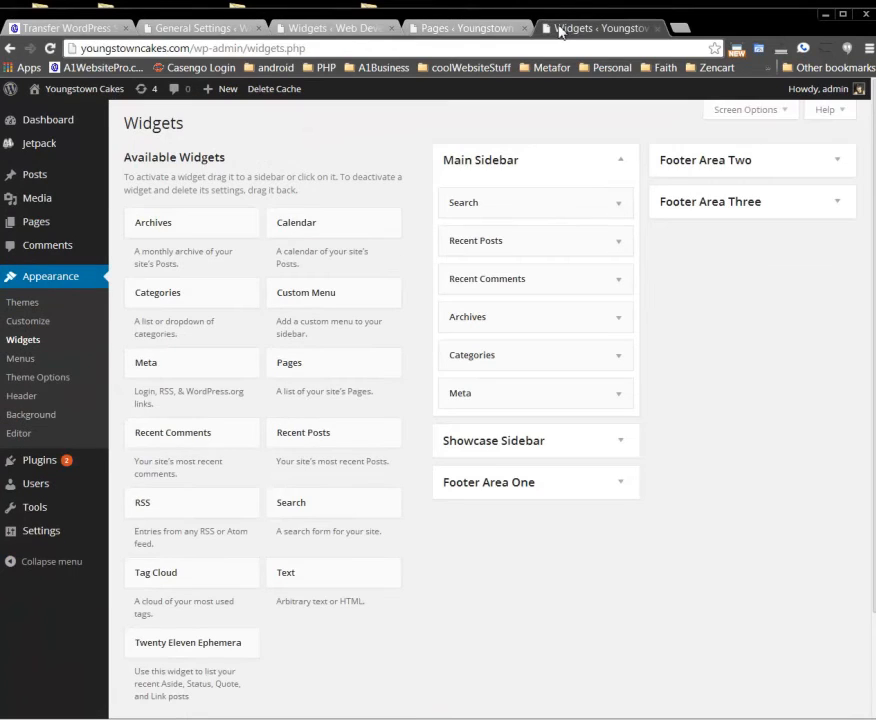
left_click(353, 36)
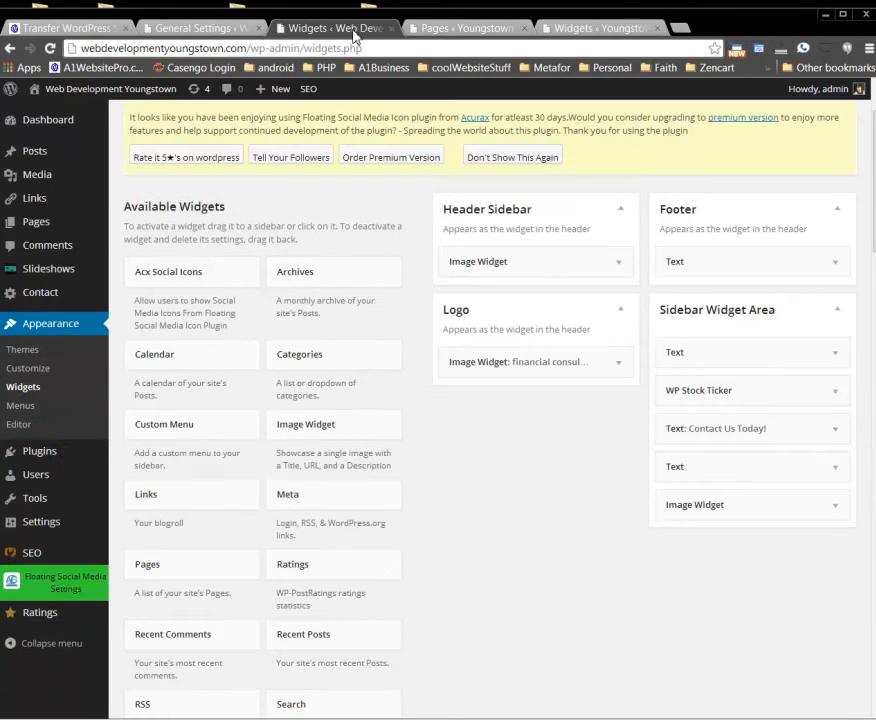
Step: Visit the Web Development Youngstown front page and examine its header, sidebar and footer content
left_click(440, 28)
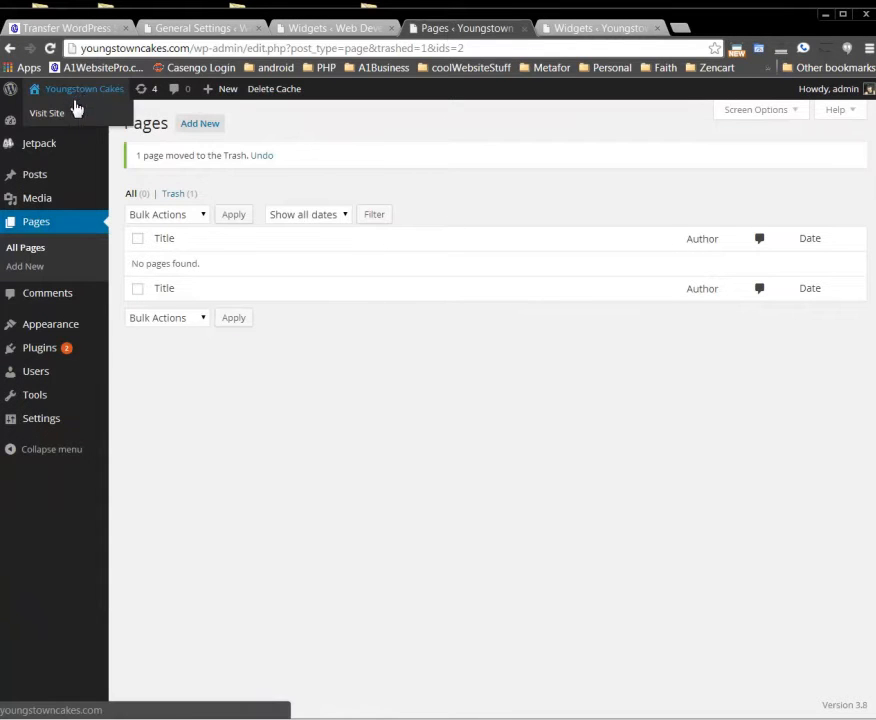
left_click(230, 29)
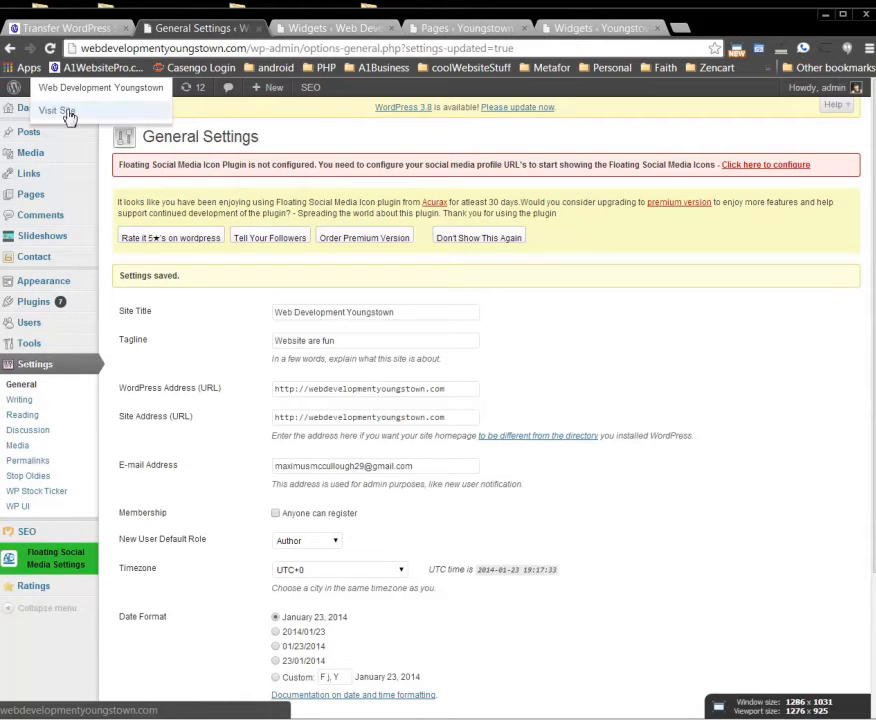
left_click(62, 111)
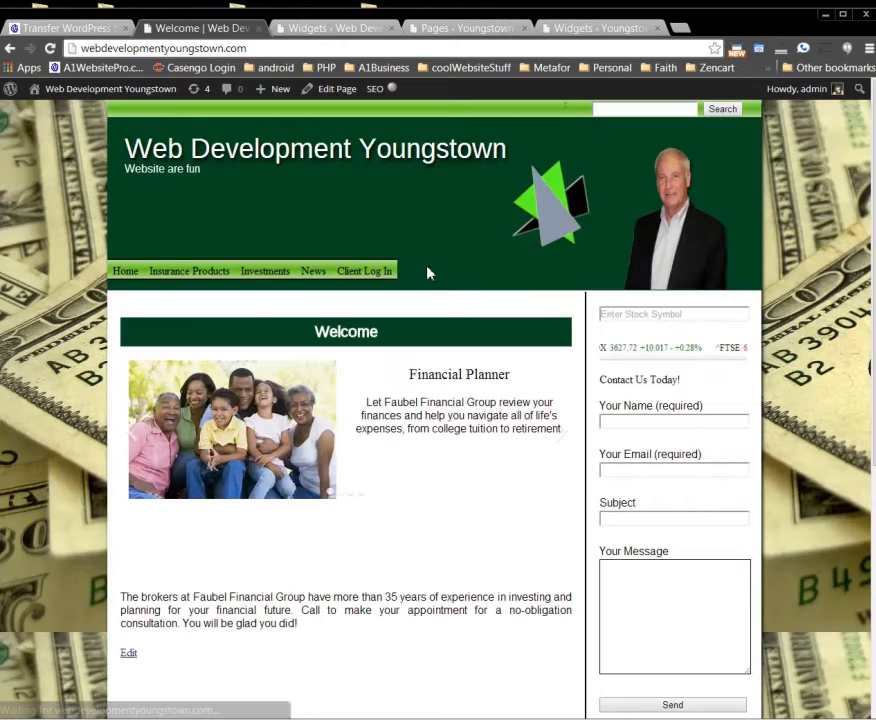
scroll(459, 453, "down", 3)
scroll(449, 445, "up", 3)
scroll(449, 445, "down", 4)
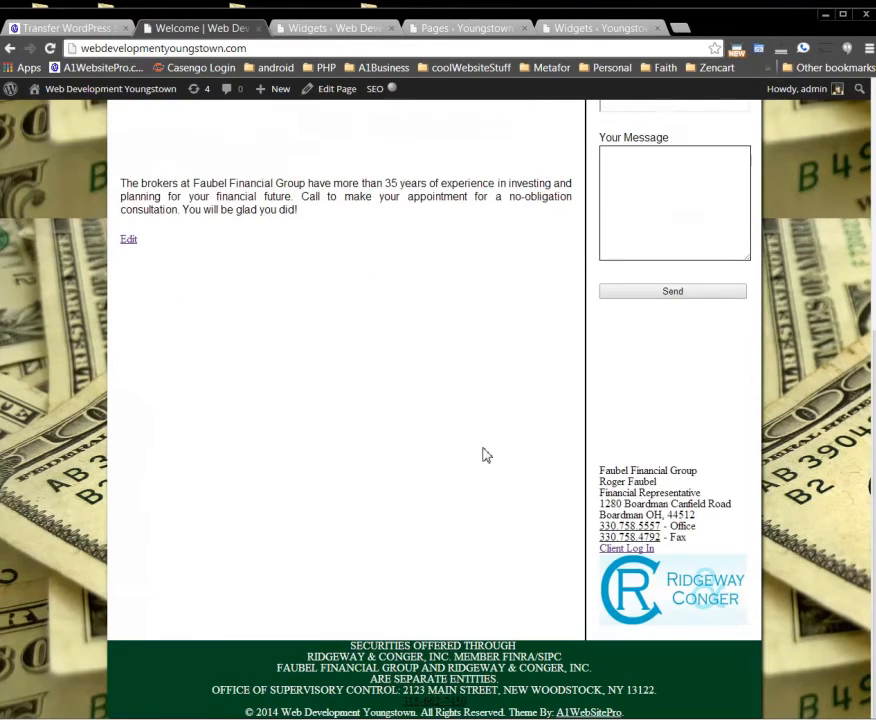
scroll(483, 455, "up", 4)
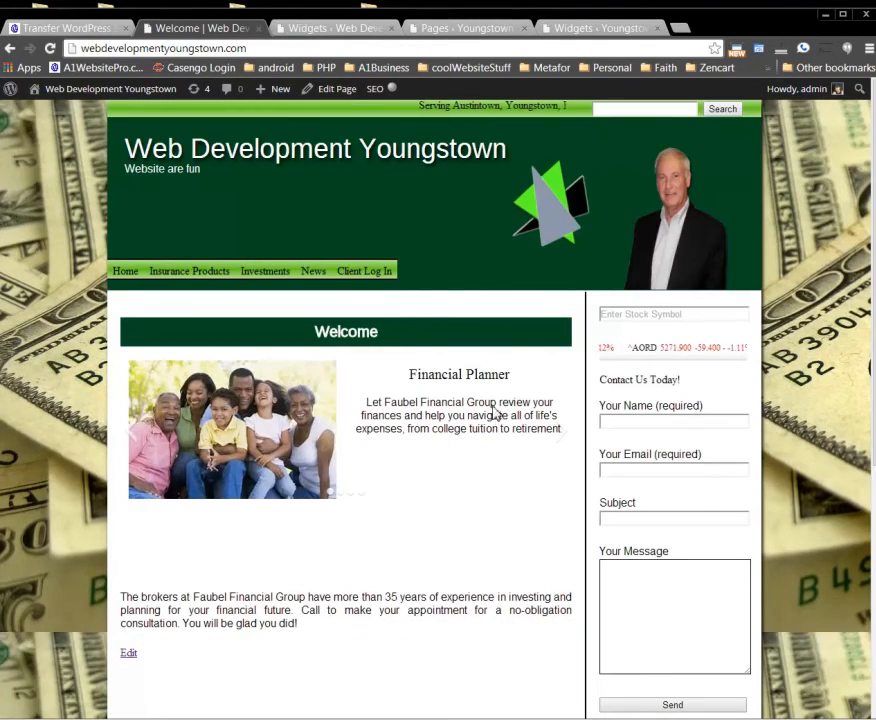
Step: Open the upload page for installing a .zip theme on the Youngstown Cakes site
left_click(570, 30)
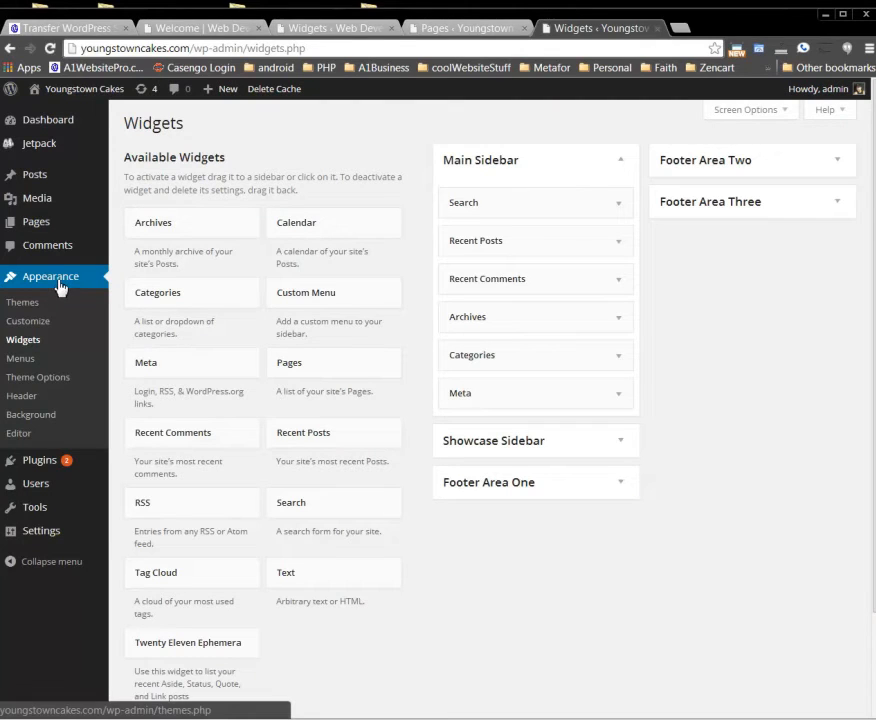
left_click(27, 305)
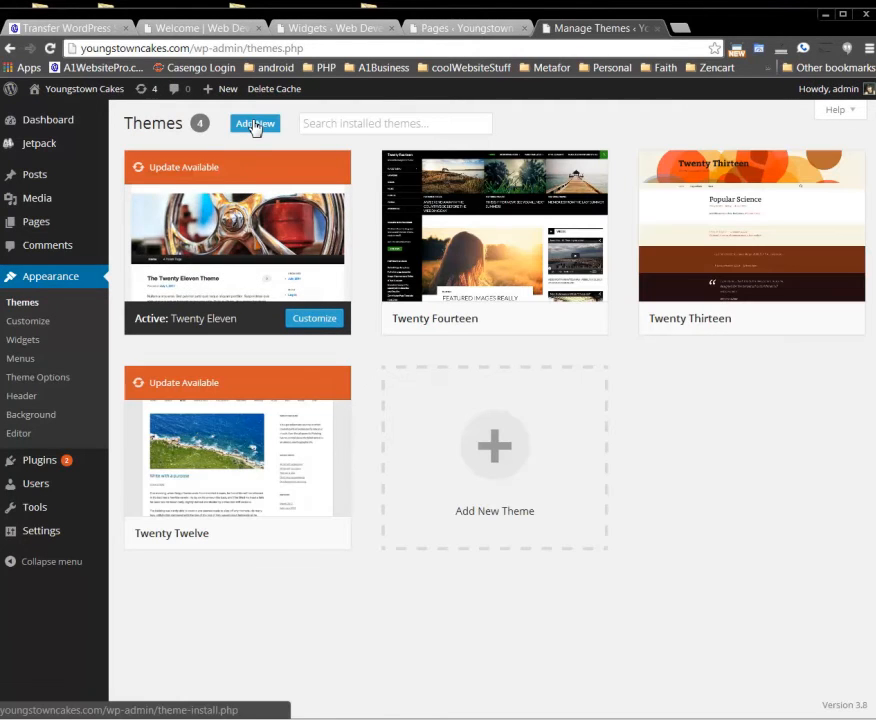
left_click(255, 124)
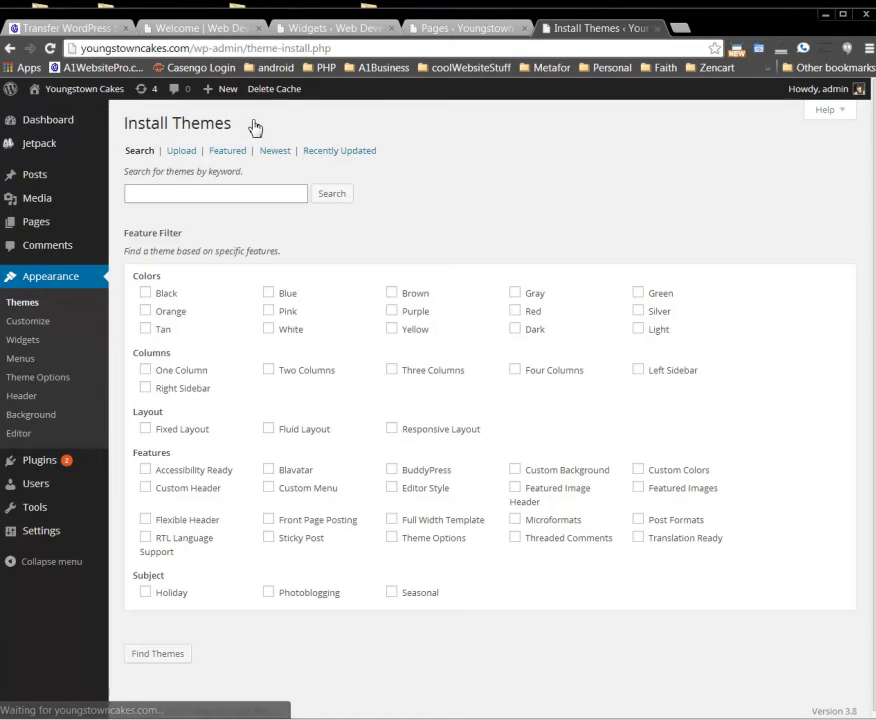
left_click(178, 158)
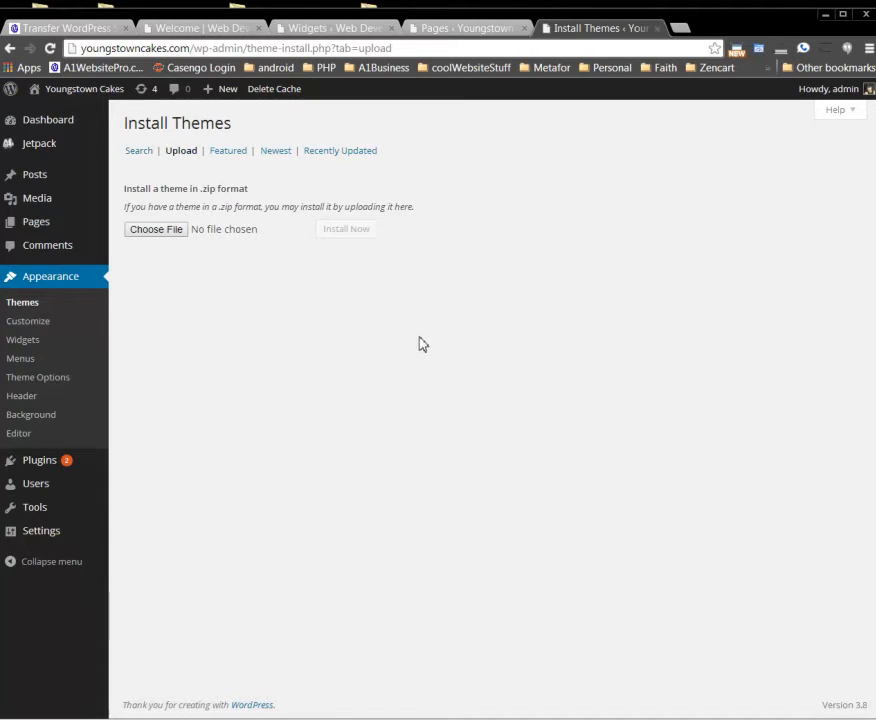
left_click(168, 231)
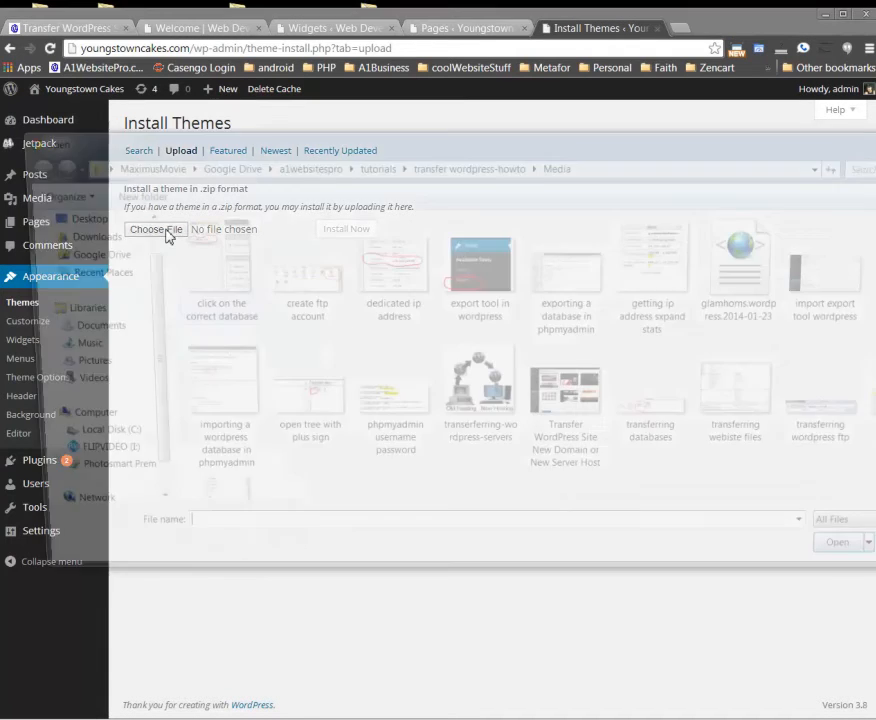
key("Escape")
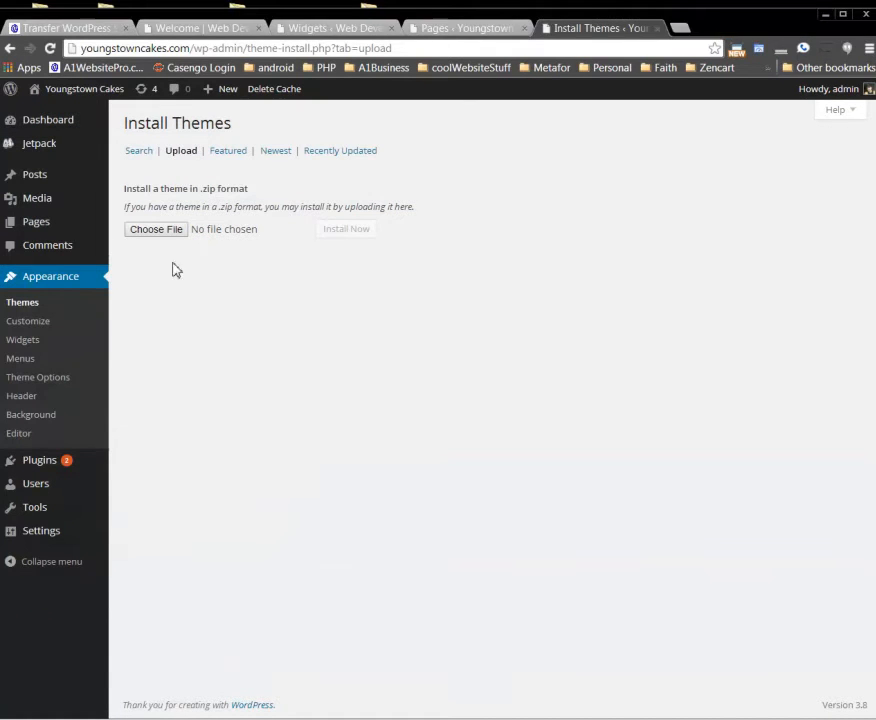
Step: Install the theme from faubelfinancialgroup.zip, located in C:\wamp\www\faubelfinancialgroup\wp-content\themes, on the Youngstown Cakes site
left_click(157, 231)
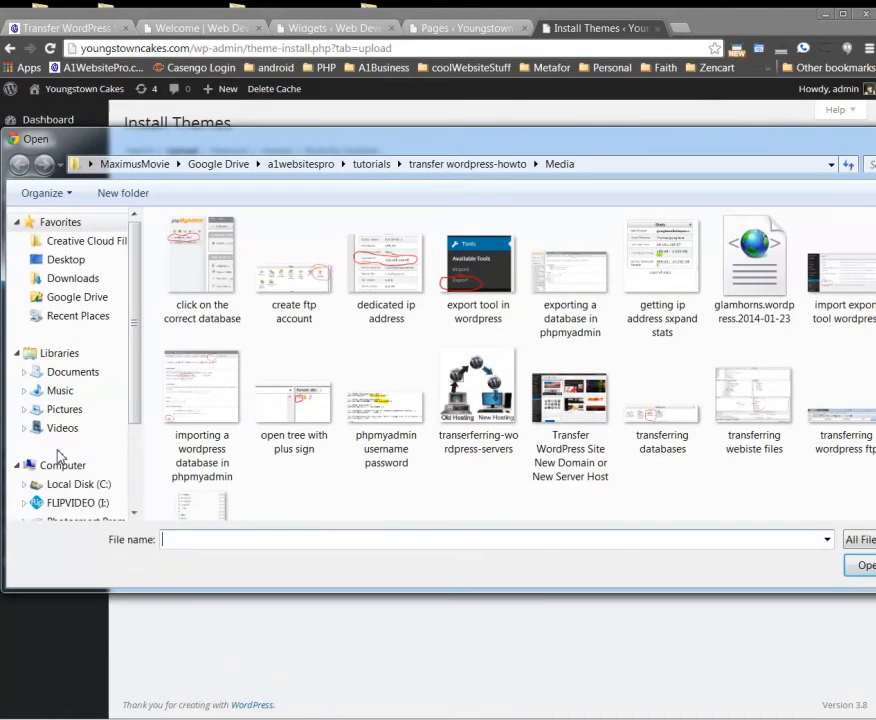
left_click(70, 485)
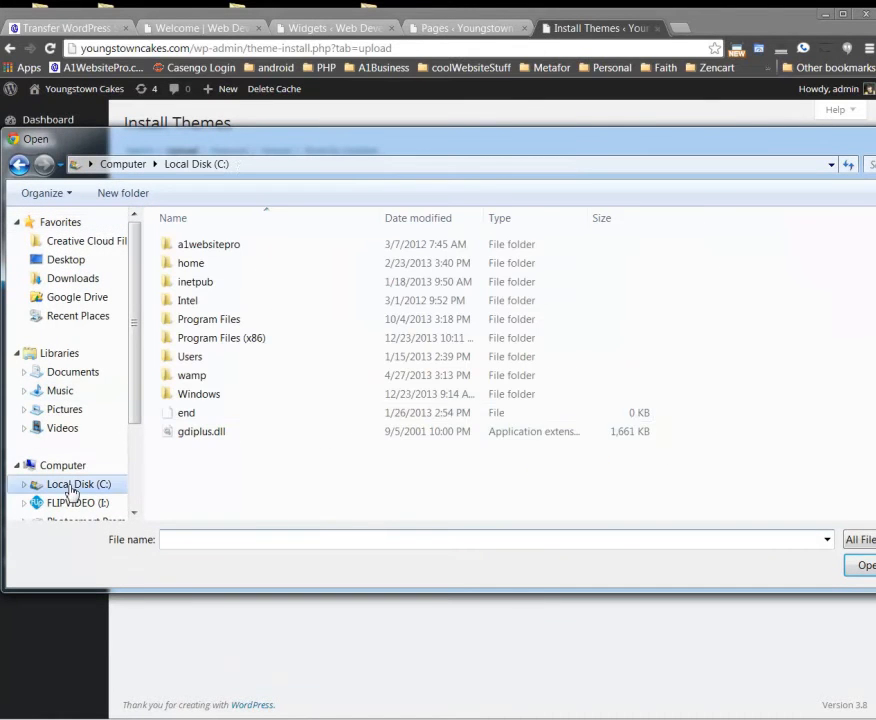
double_click(205, 381)
double_click(196, 396)
scroll(210, 393, "down", 4)
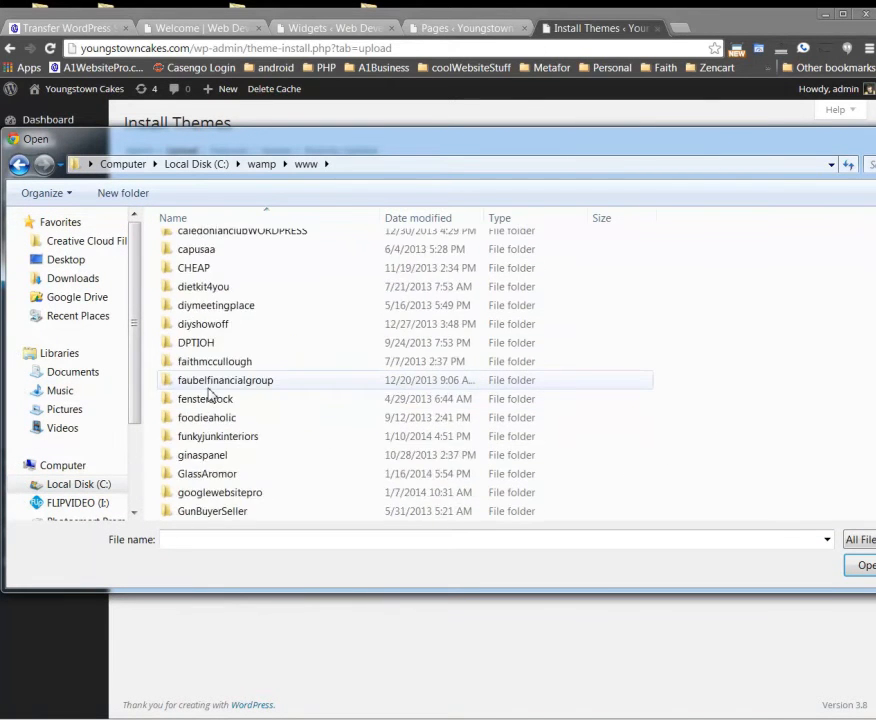
scroll(210, 395, "down", 2)
double_click(249, 270)
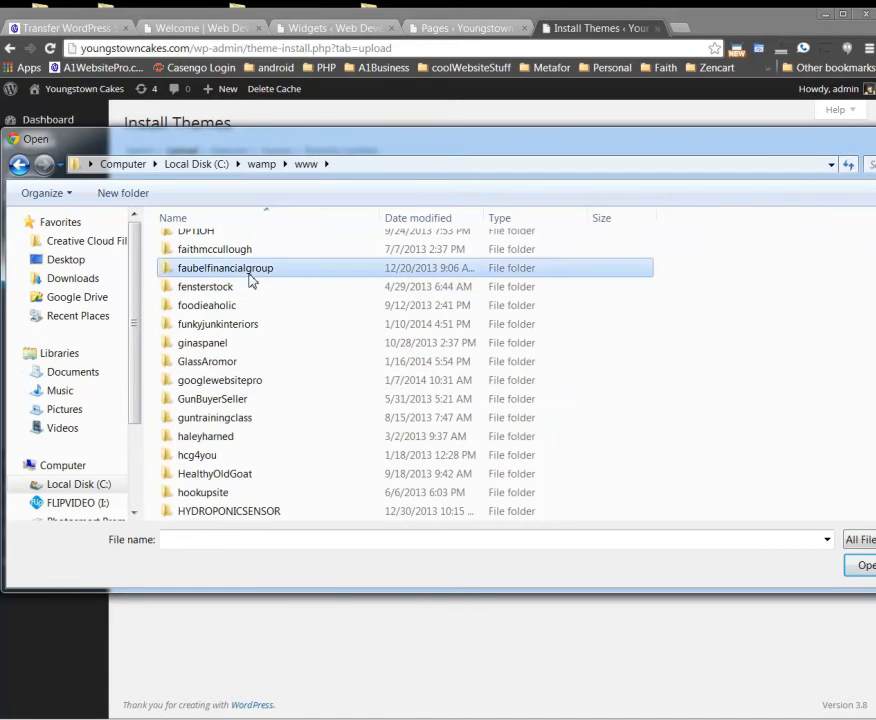
double_click(226, 284)
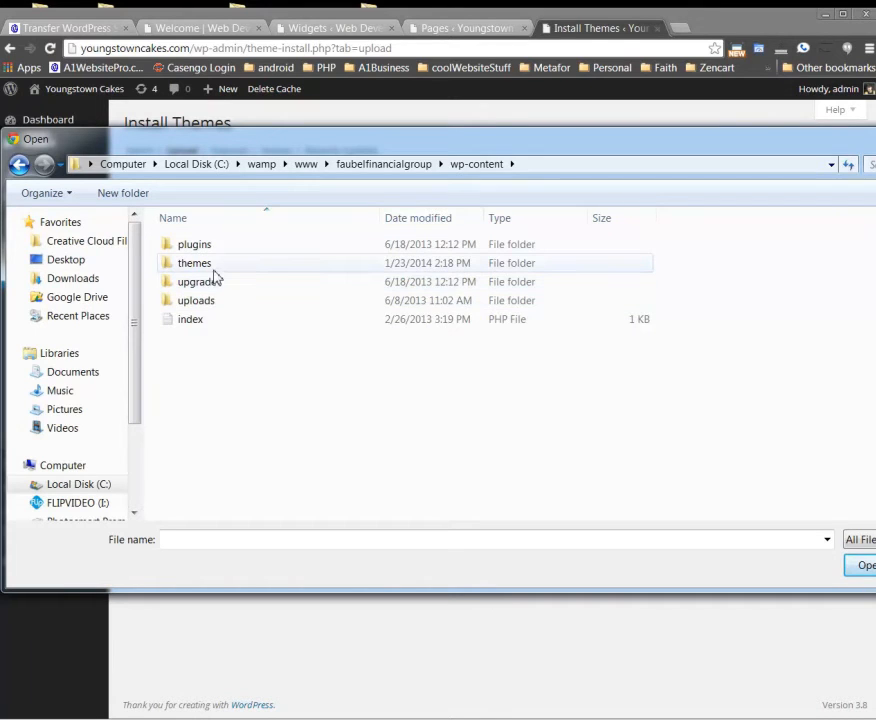
double_click(211, 266)
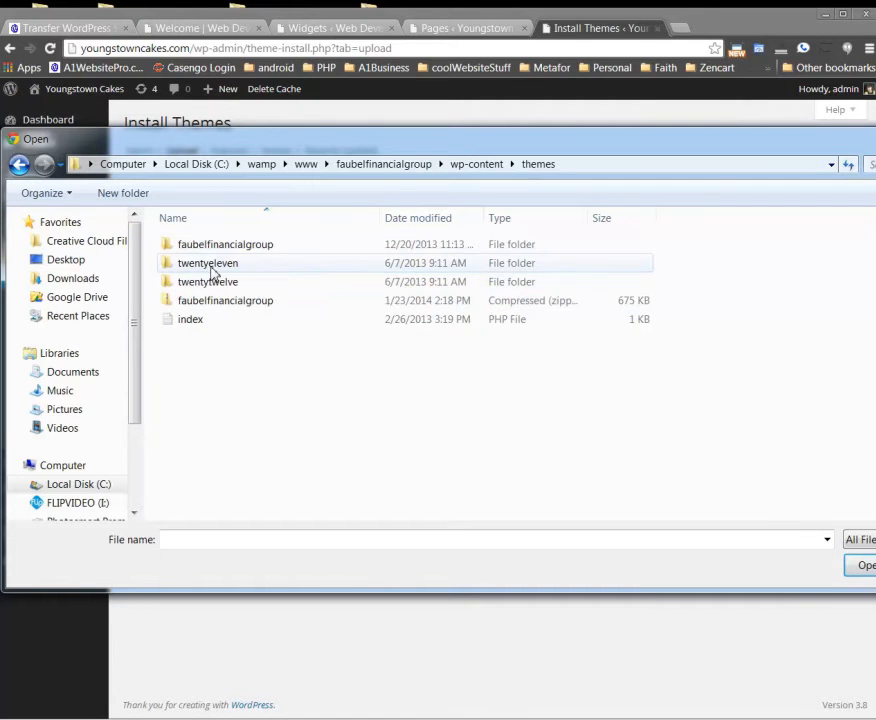
double_click(231, 303)
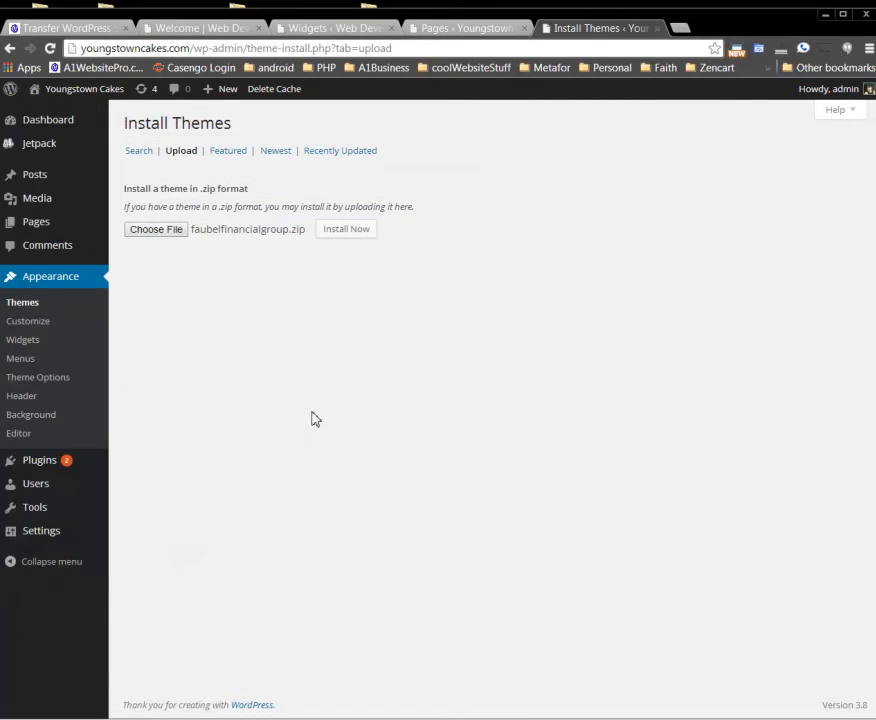
left_click(352, 231)
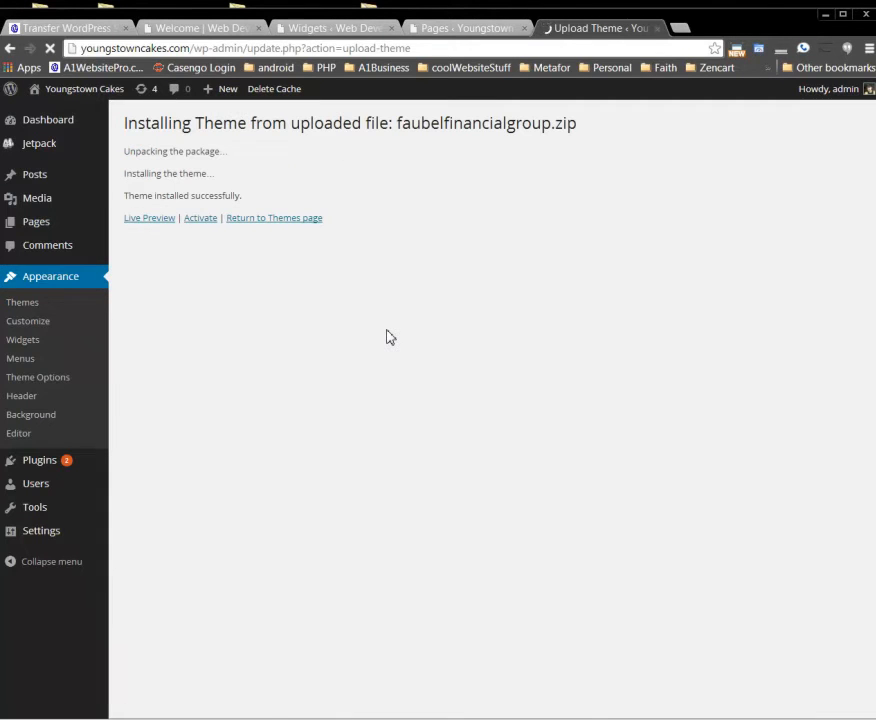
Step: Activate the installed faubelfinancialgroup theme and compare the Youngstown Cakes front page with the Web Development Youngstown front page
left_click(198, 222)
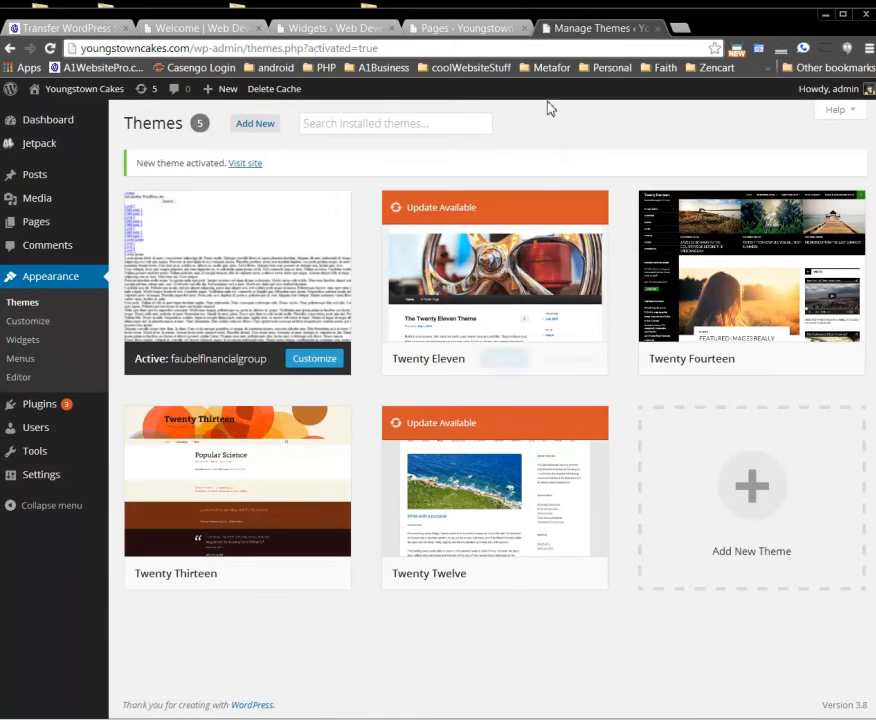
mouse_move(94, 100)
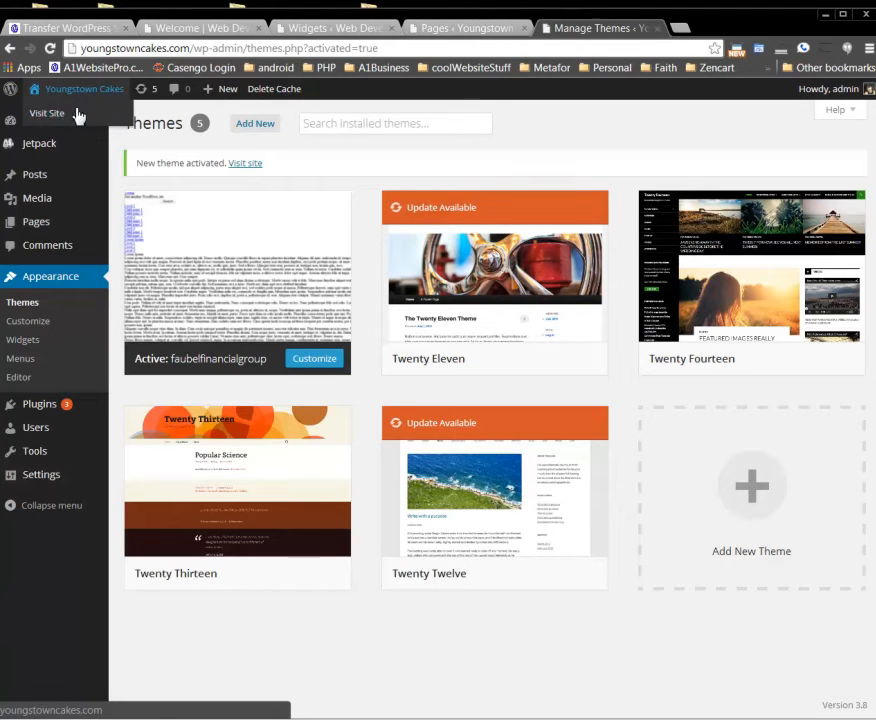
left_click(72, 112)
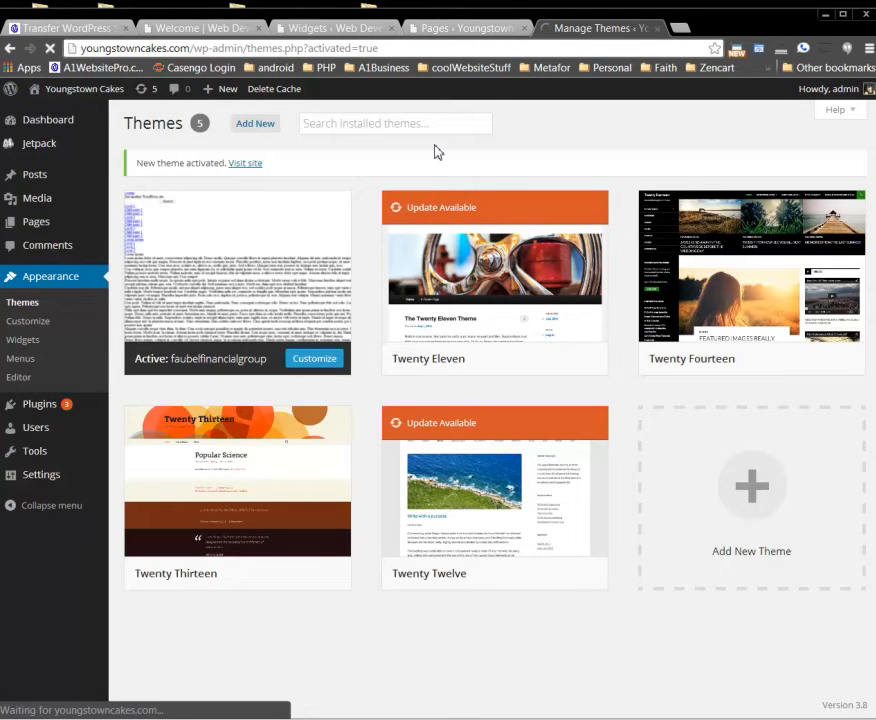
left_click(193, 29)
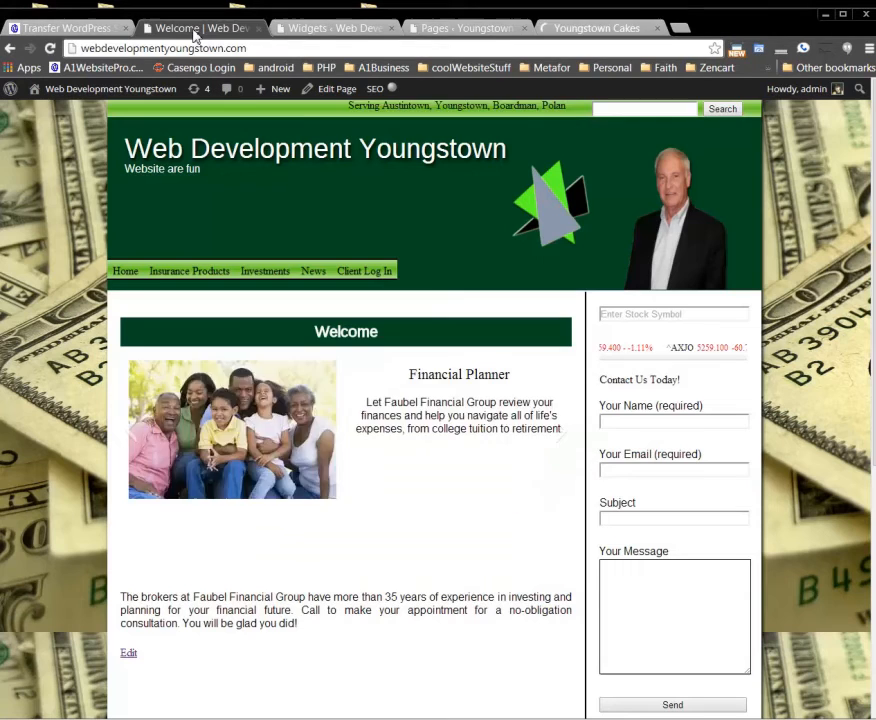
left_click(578, 29)
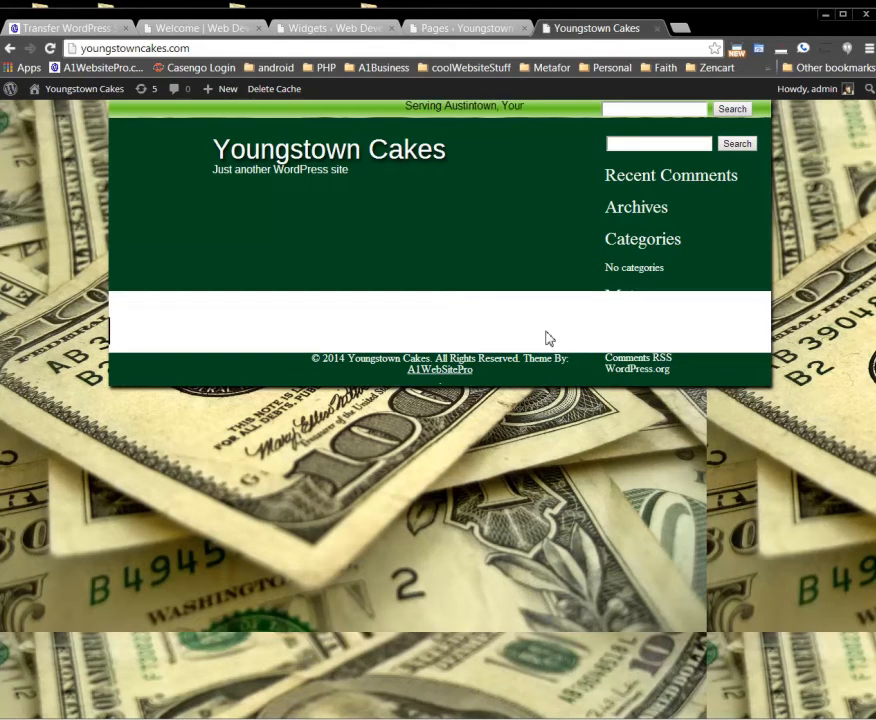
Step: Open the Youngstown Cakes widgets page, check it against the Web Development Youngstown widgets, and collapse its Header Sidebar area
left_click(466, 29)
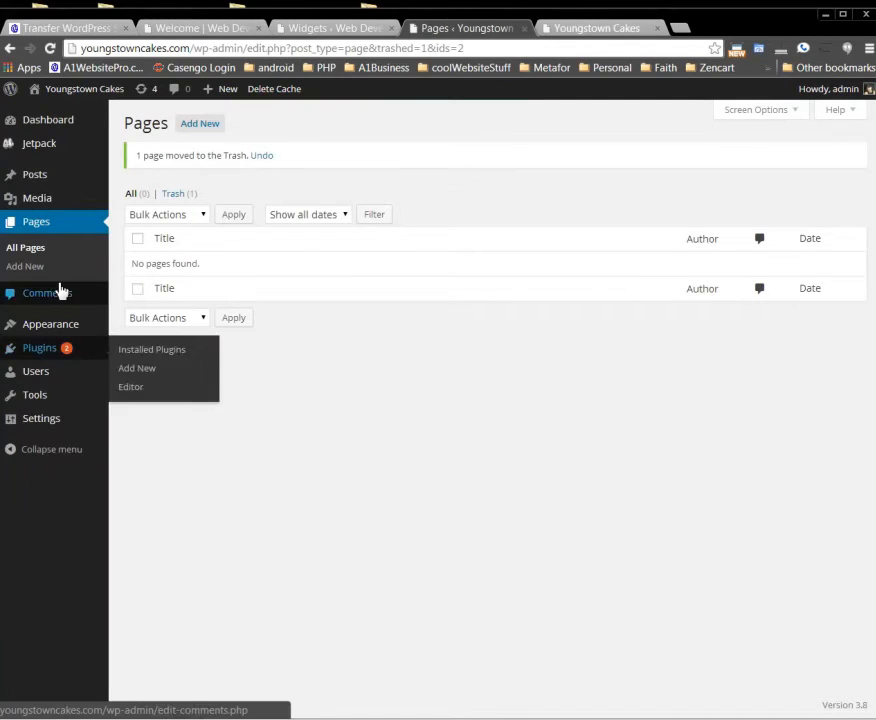
mouse_move(58, 329)
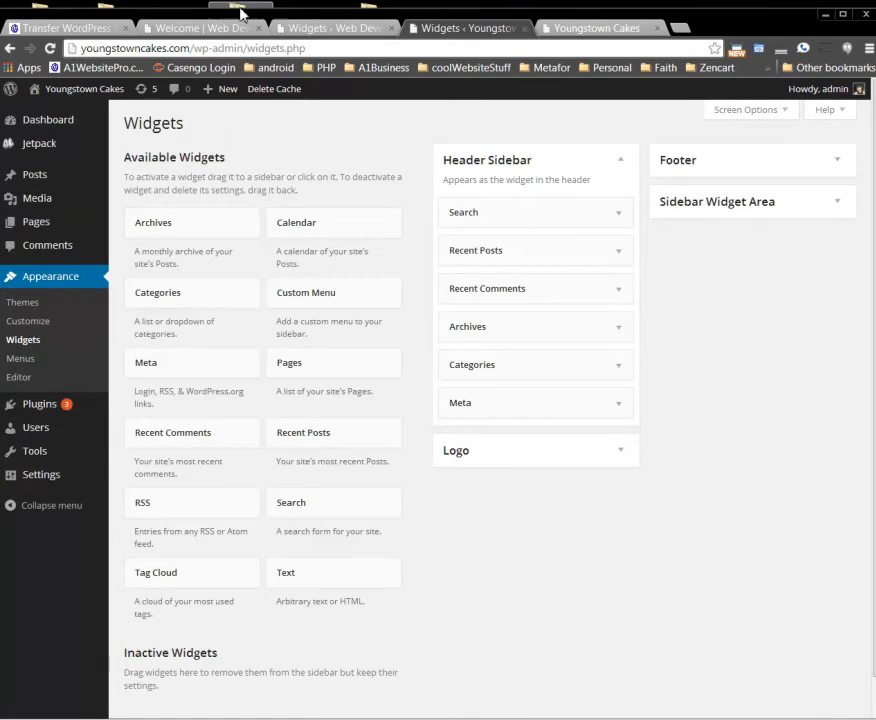
left_click(340, 30)
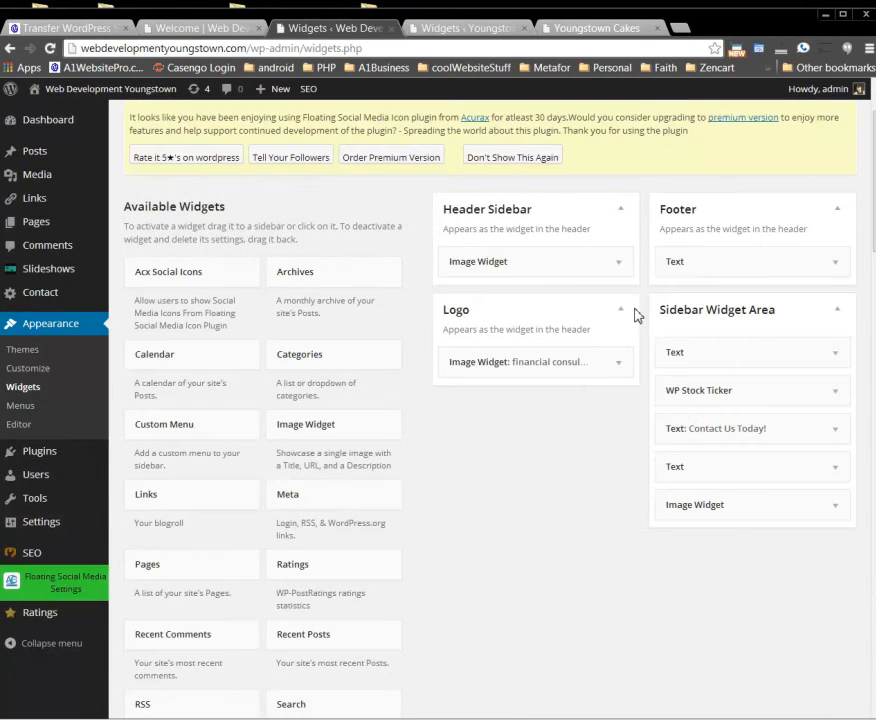
left_click(494, 28)
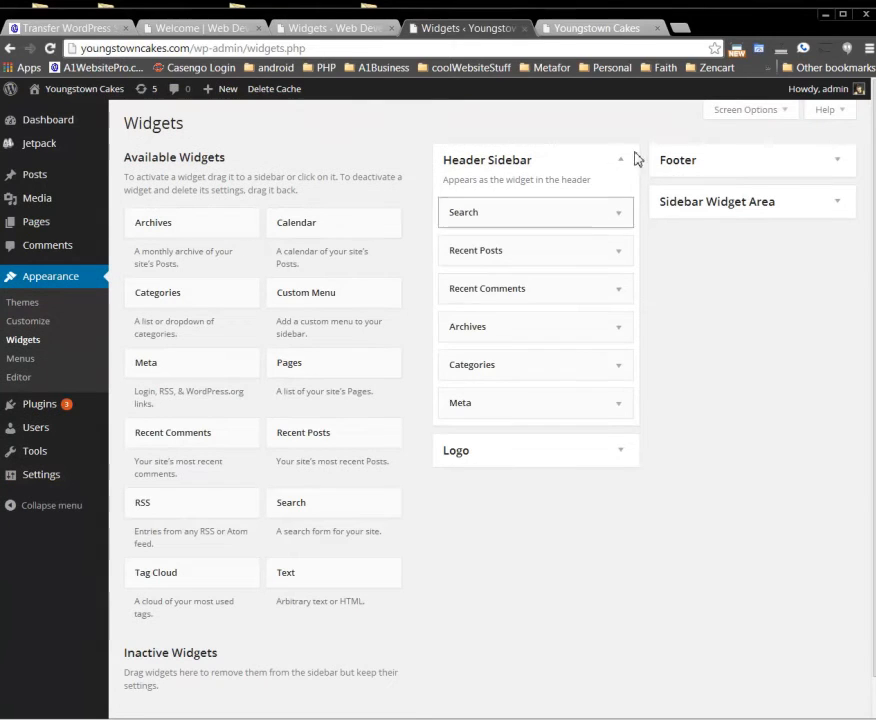
left_click(627, 160)
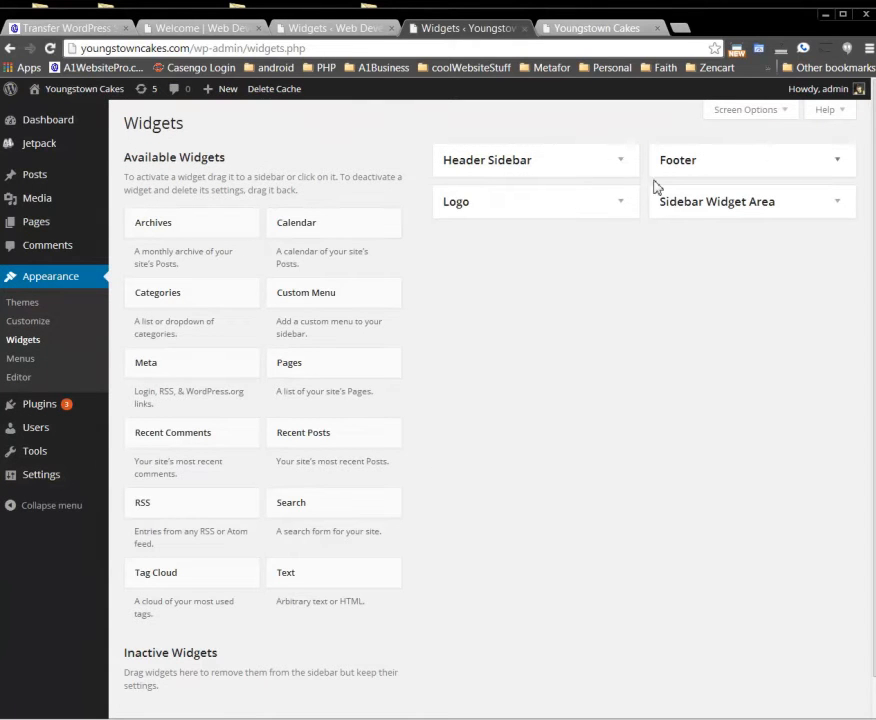
Step: On the Web Development Youngstown widgets page, collapse the Logo, Footer and Sidebar Widget Area sections, keeping only Header Sidebar expanded
left_click(355, 29)
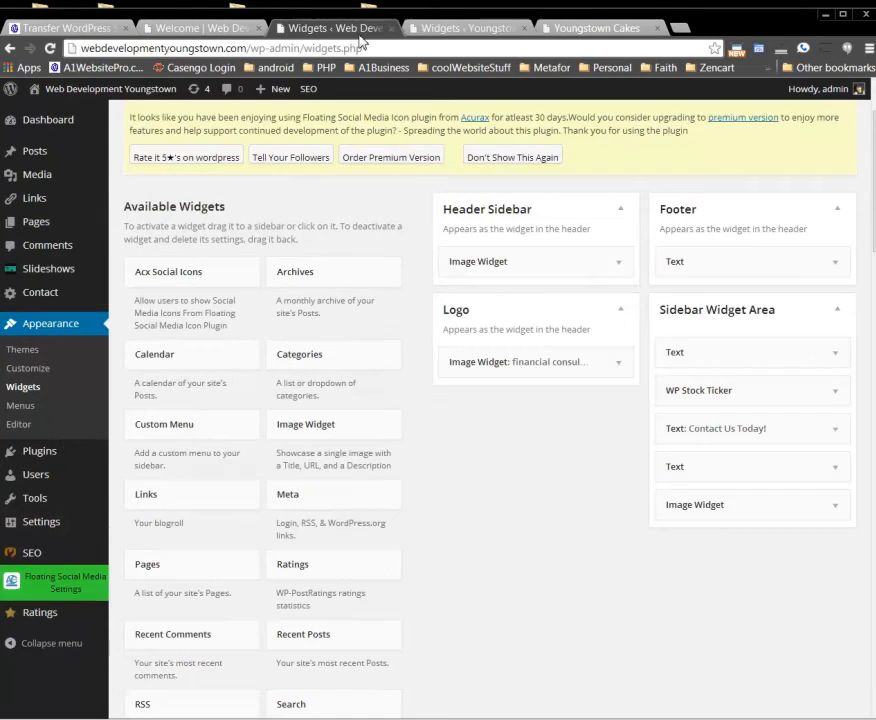
left_click(634, 218)
left_click(622, 247)
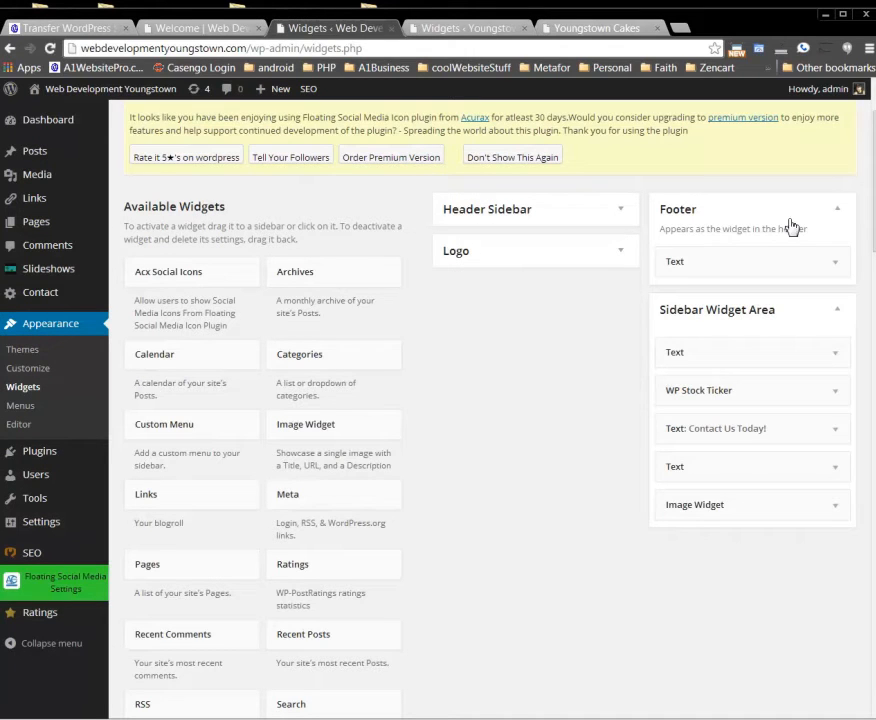
left_click(836, 215)
left_click(837, 256)
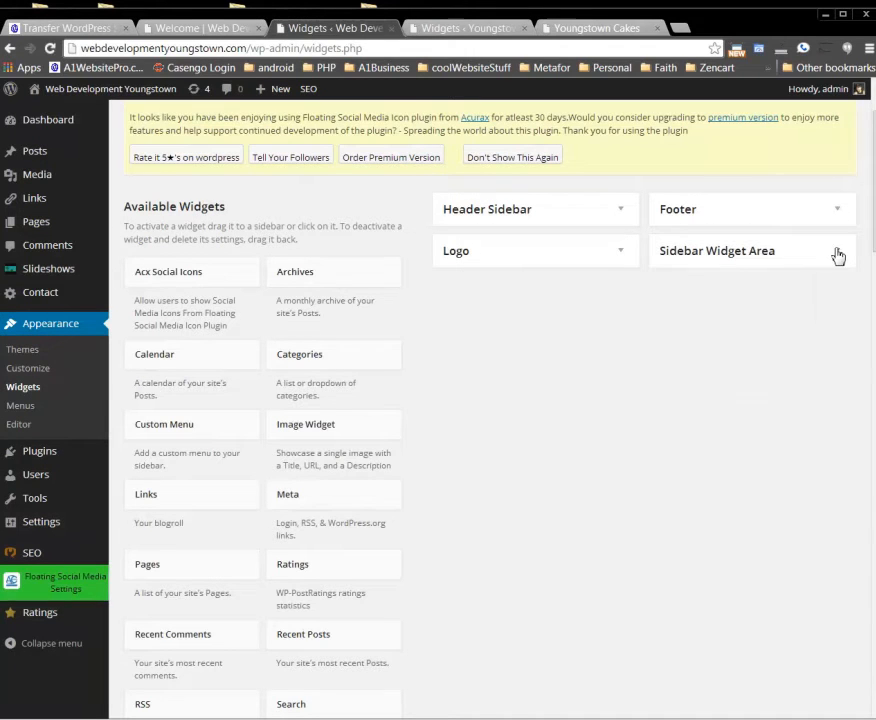
left_click(564, 221)
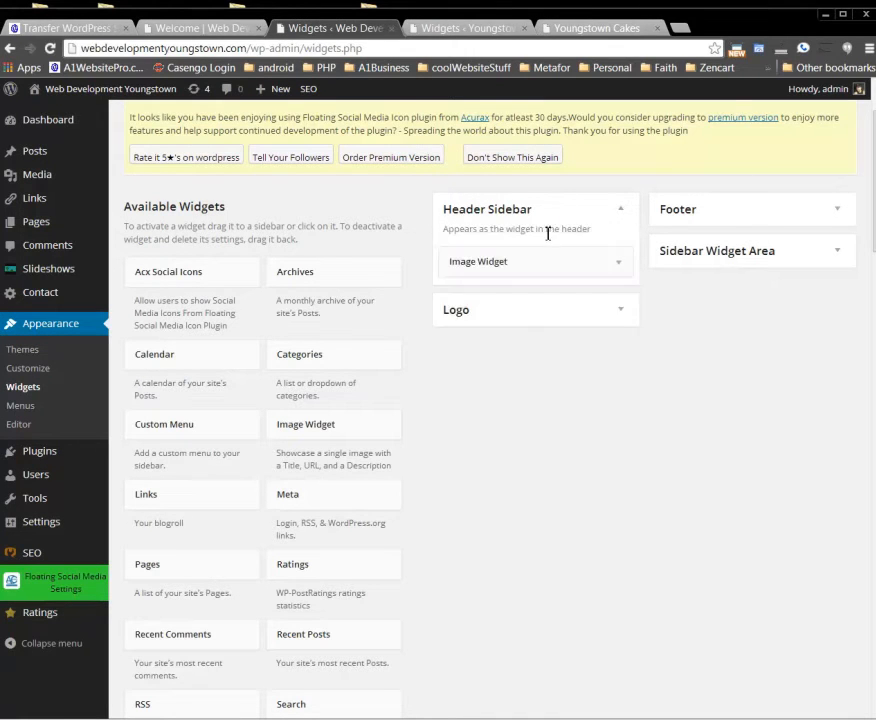
Step: Expand the Header Sidebar on the Youngstown Cakes widgets page and remove its Search and Recent Posts widgets
left_click(456, 28)
left_click(547, 163)
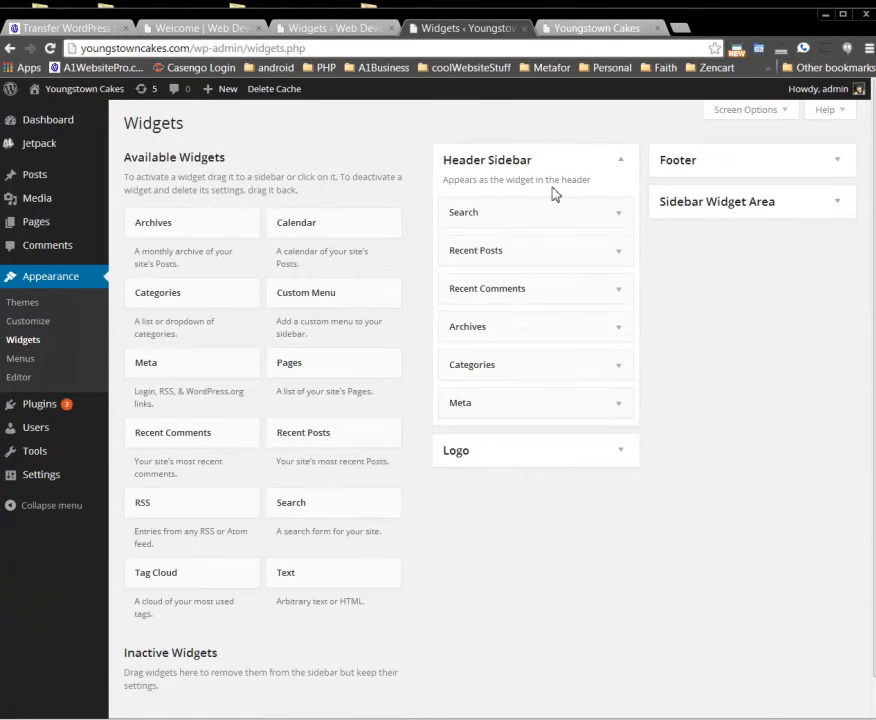
left_click(598, 209)
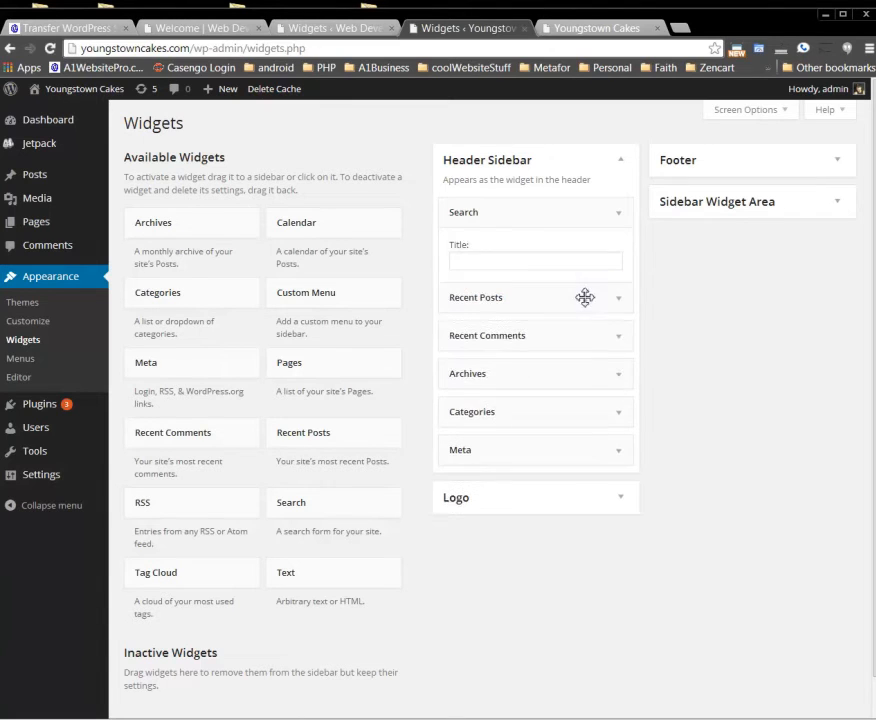
left_click(613, 216)
left_click(461, 338)
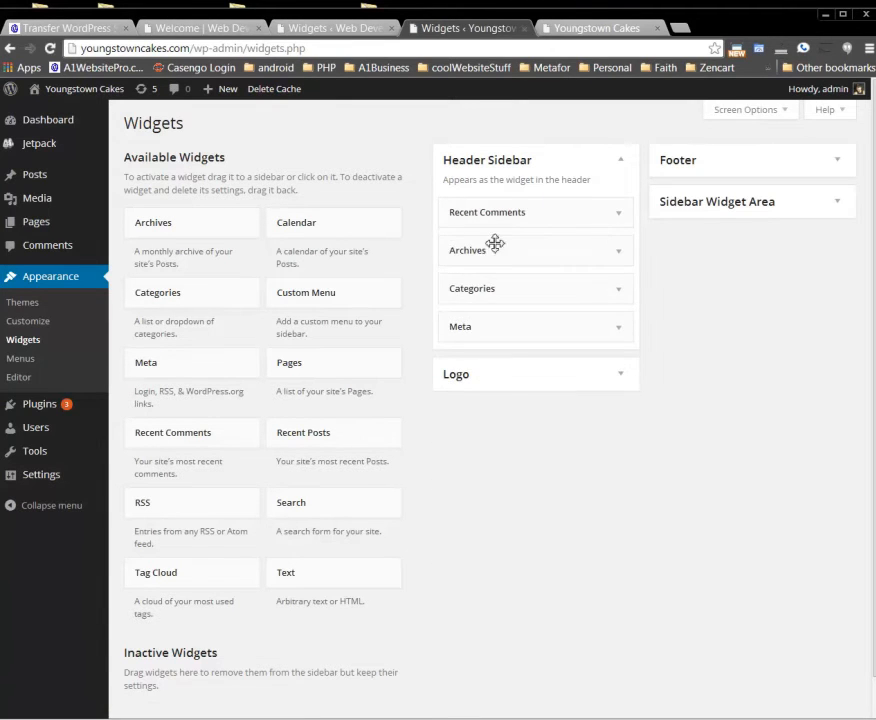
Step: Compare the Header Sidebar widgets and the front pages of the Web Development Youngstown and Youngstown Cakes sites
left_click(340, 28)
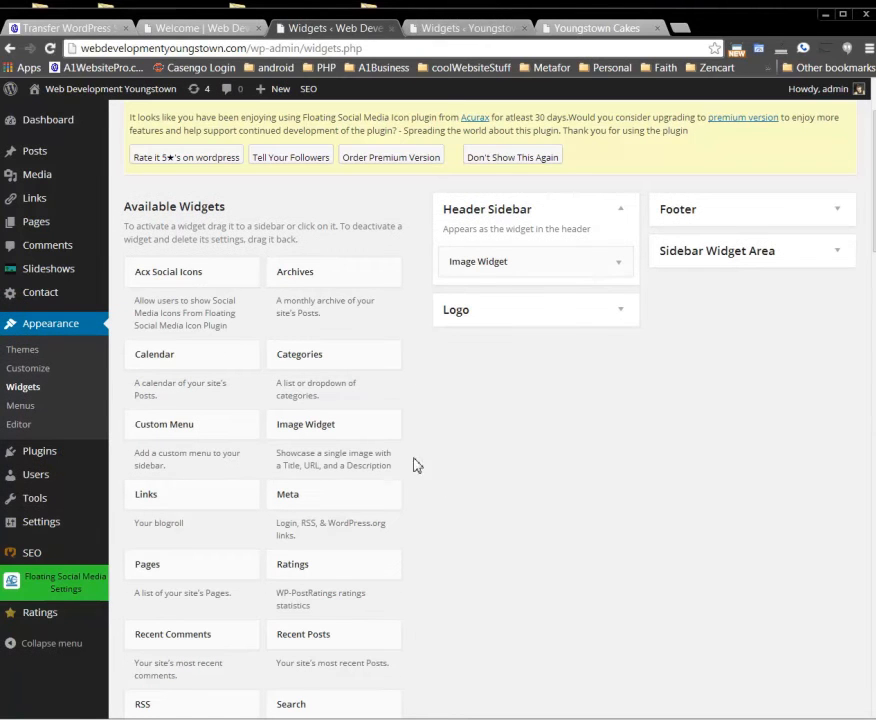
left_click(485, 29)
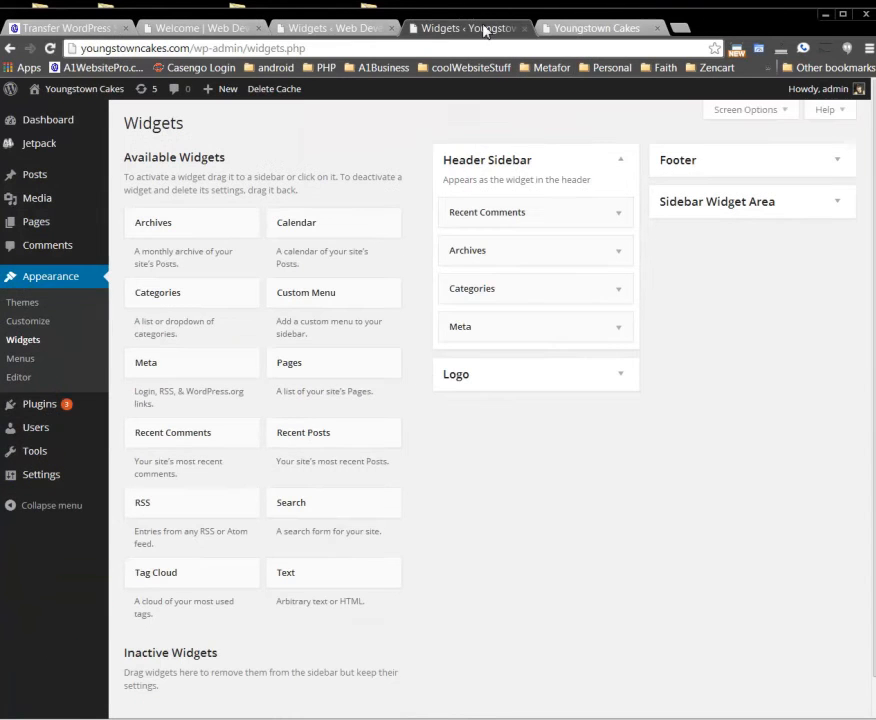
left_click(598, 28)
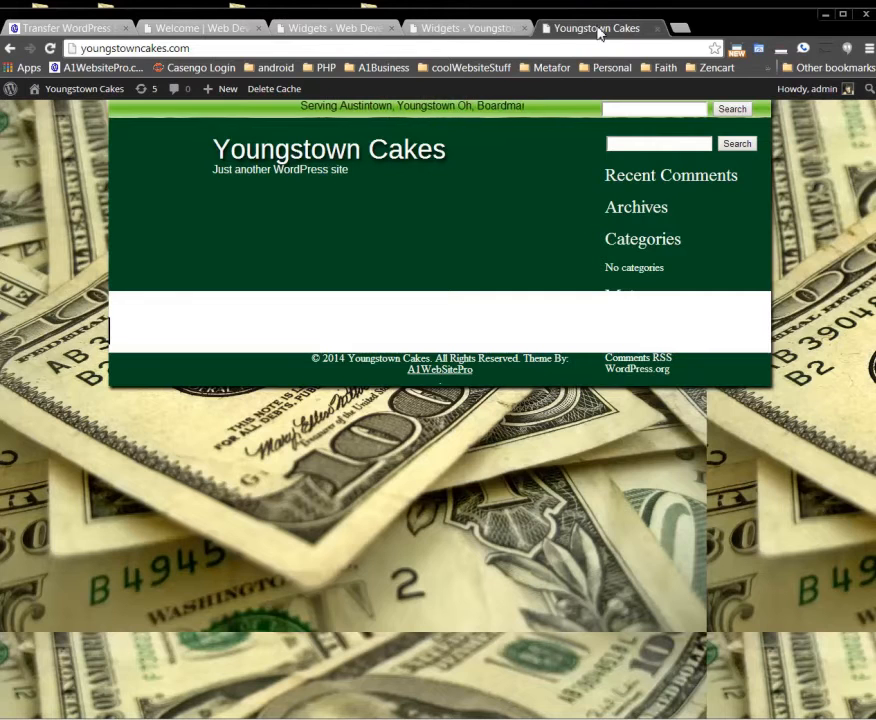
left_click(216, 29)
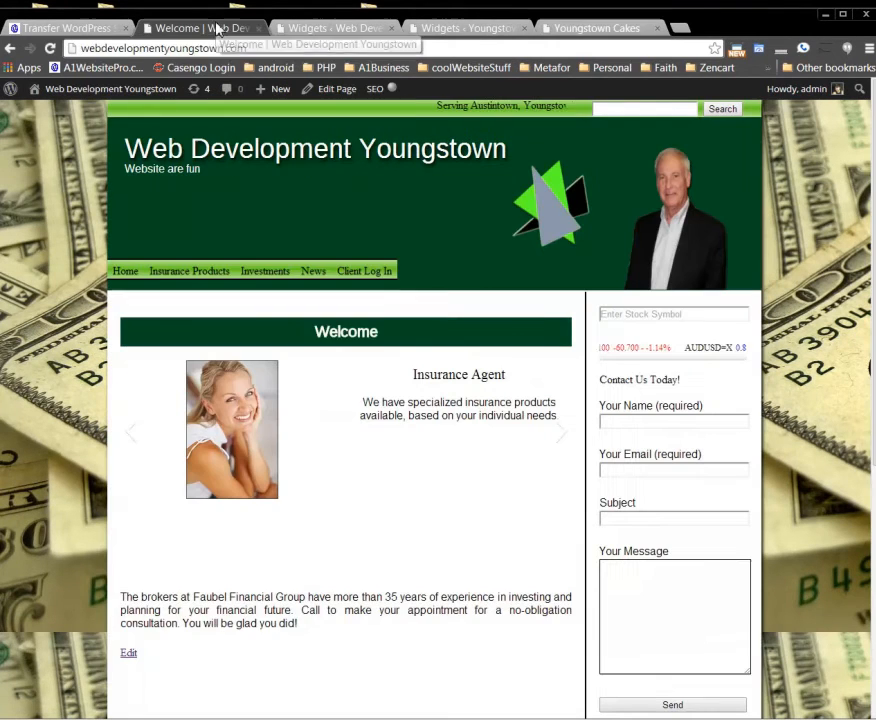
Step: Export all content of the Web Development Youngstown site and save it as the XML file webdevelopmentyoungstown.wordpress.2014-01-23
left_click(337, 29)
scroll(266, 368, "down", 2)
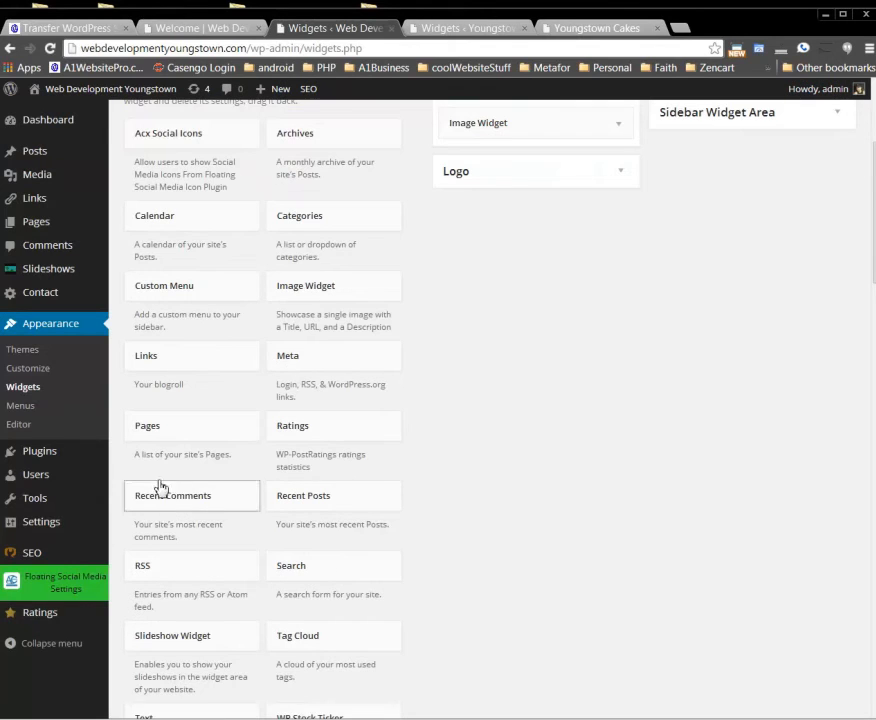
mouse_move(35, 500)
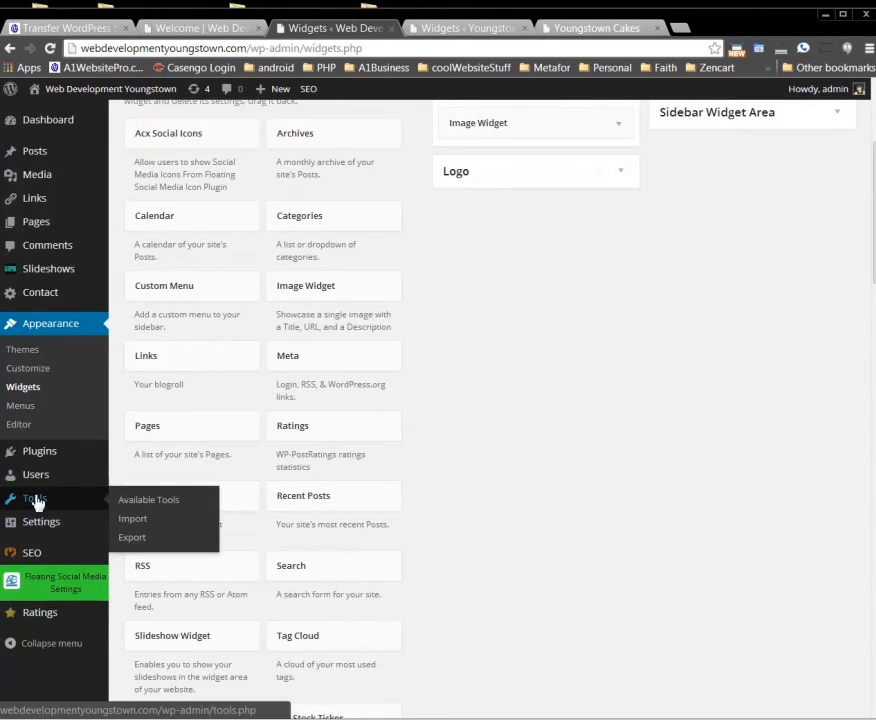
left_click(134, 539)
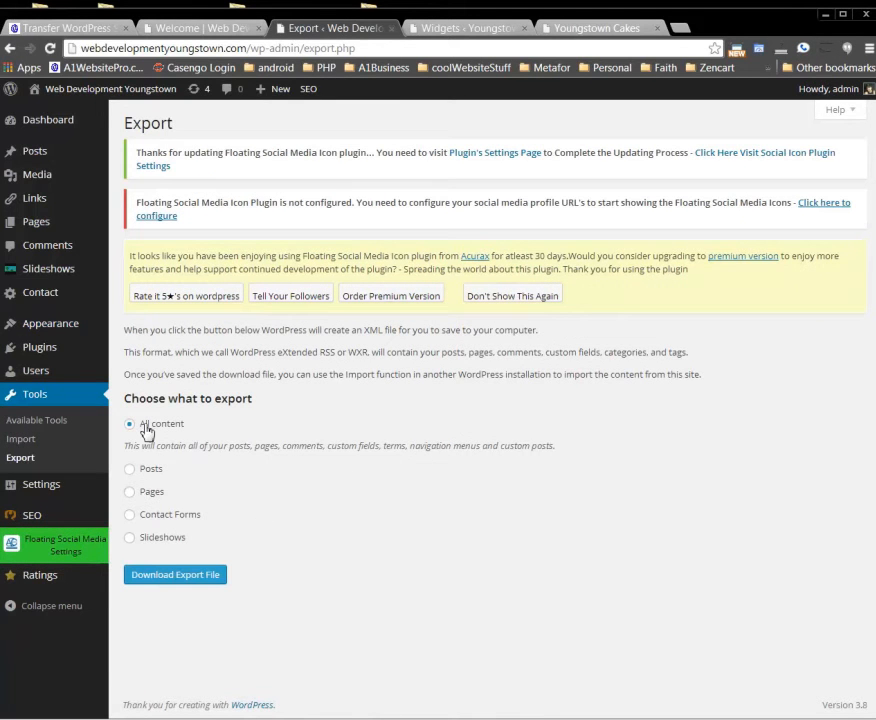
left_click(180, 575)
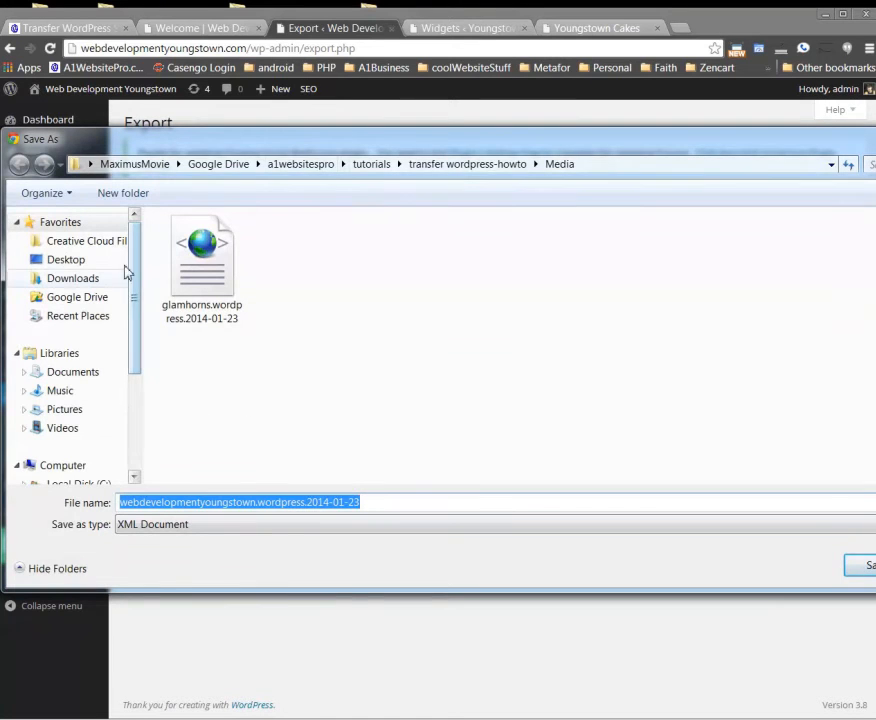
left_click(860, 568)
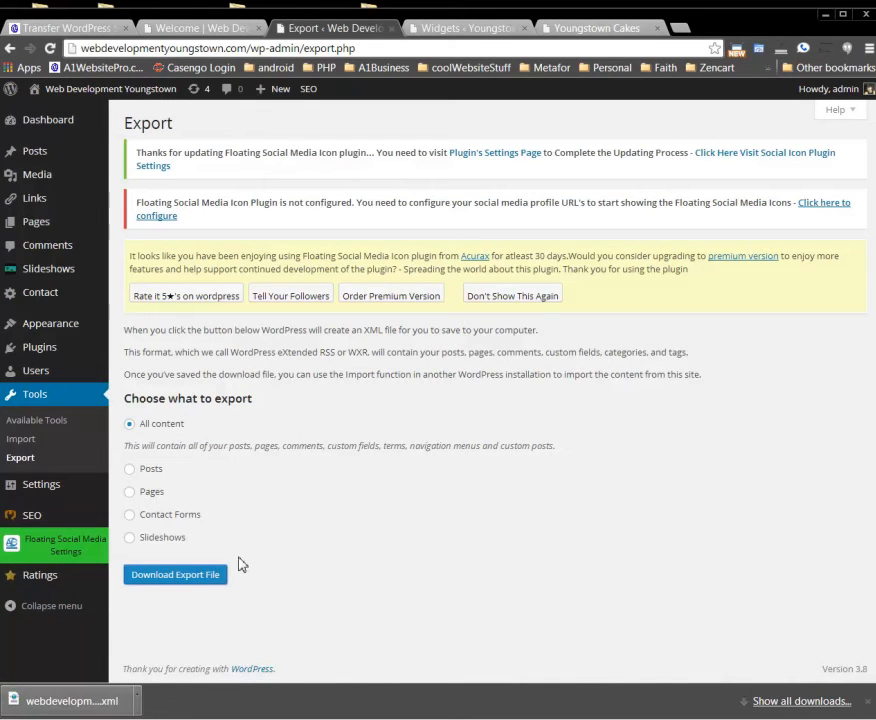
Step: Compare the installed plugins of the Youngstown Cakes site with those of the Web Development Youngstown site
left_click(458, 28)
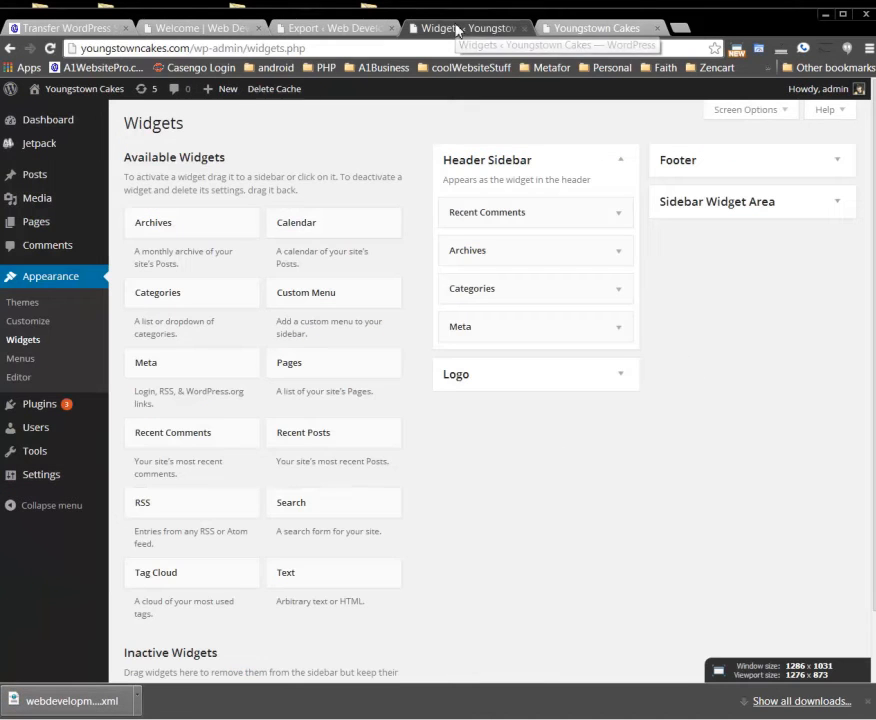
left_click(44, 406)
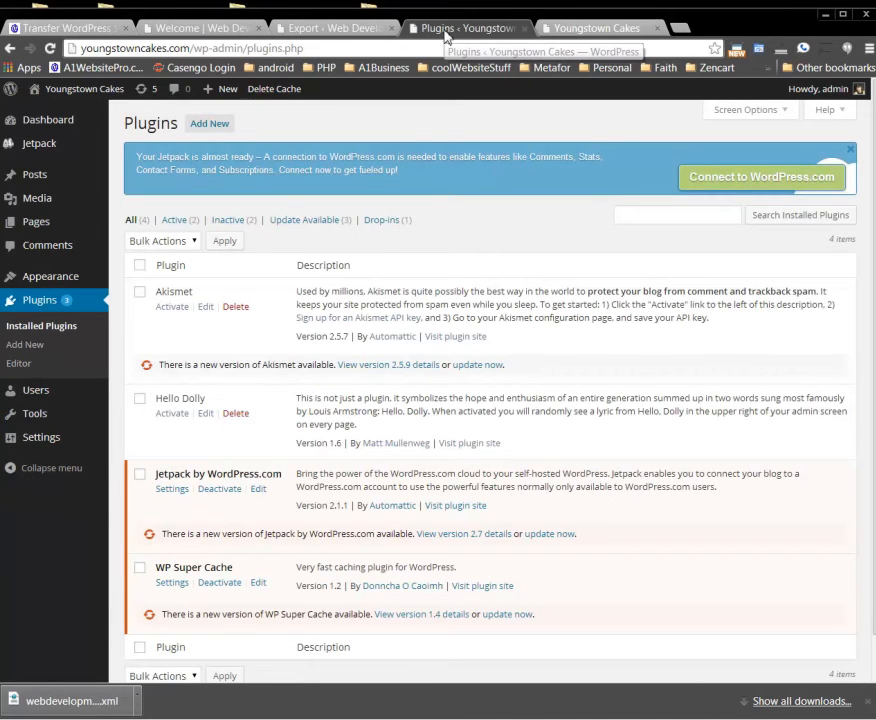
left_click(352, 28)
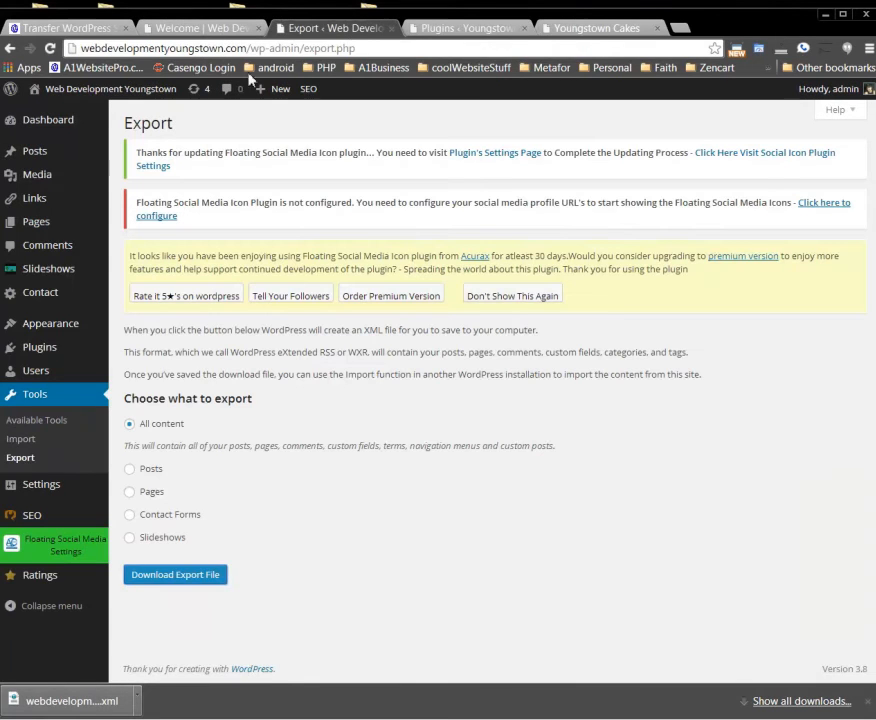
mouse_move(63, 353)
left_click(126, 357)
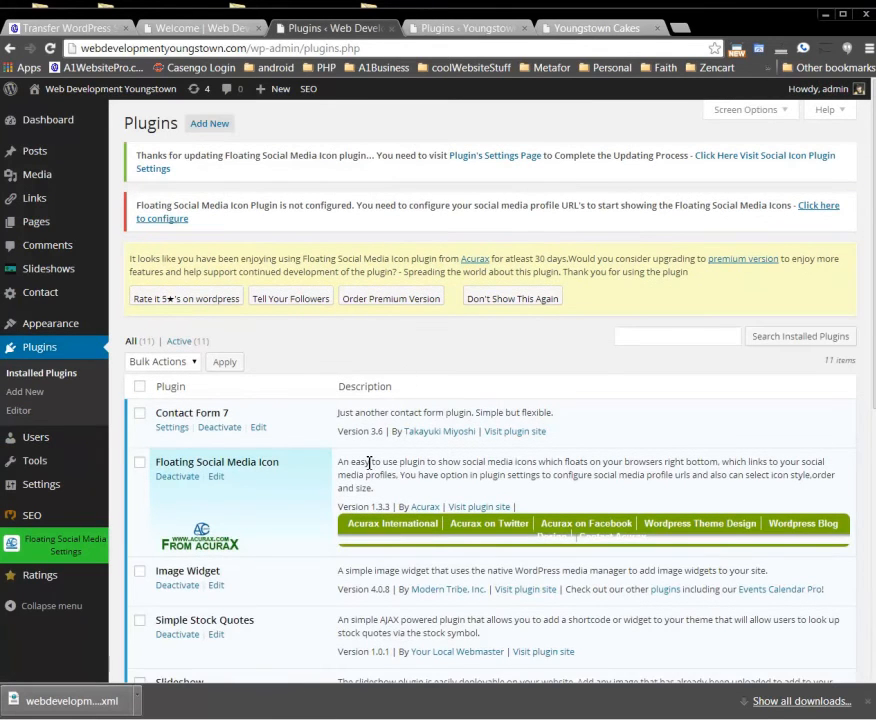
left_click(481, 30)
scroll(463, 305, "down", 1)
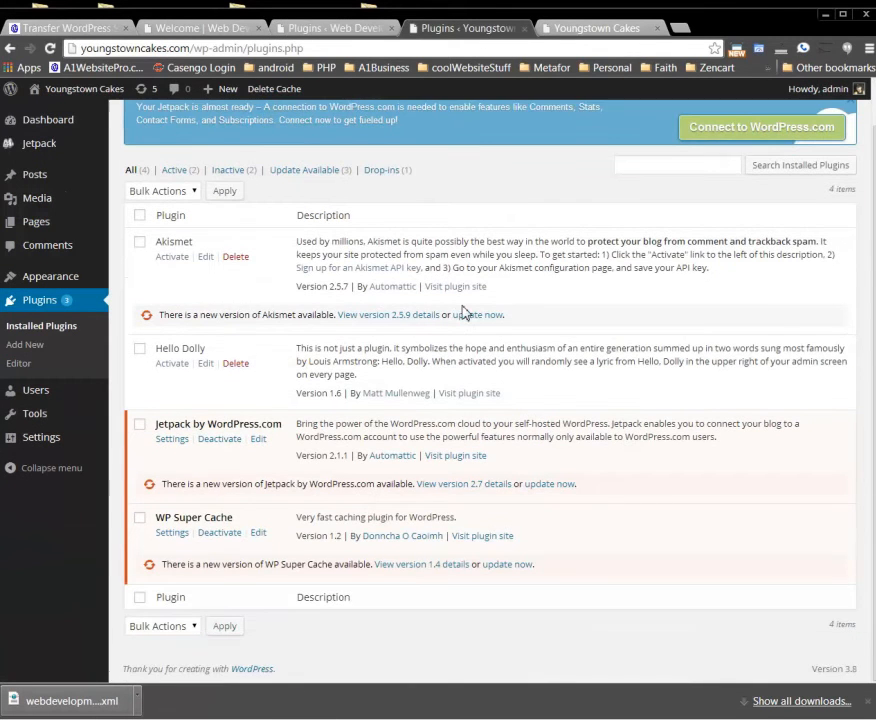
scroll(463, 312, "up", 1)
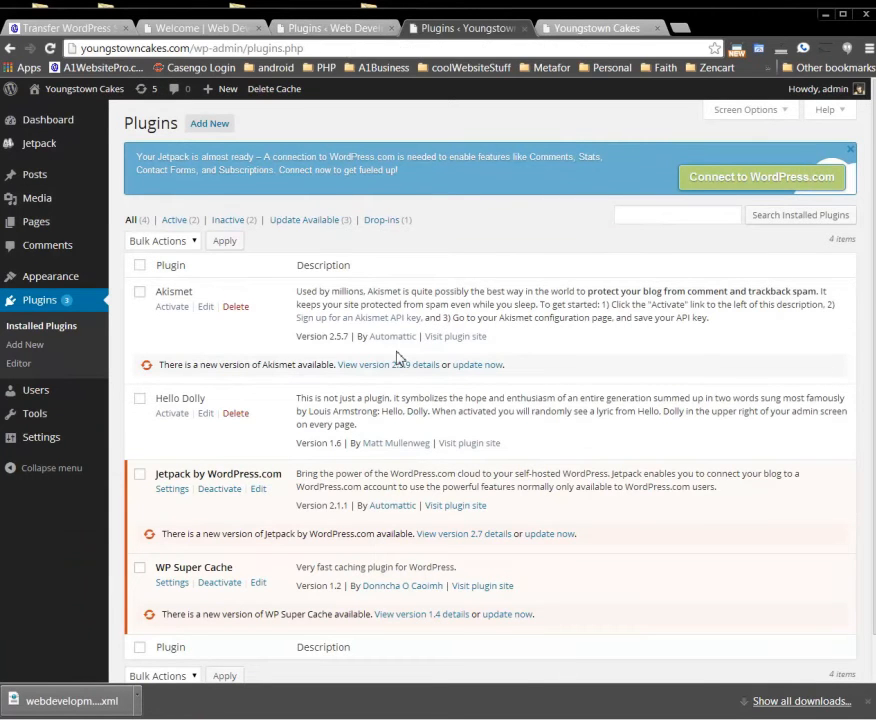
left_click(337, 29)
scroll(322, 403, "down", 3)
scroll(322, 403, "up", 3)
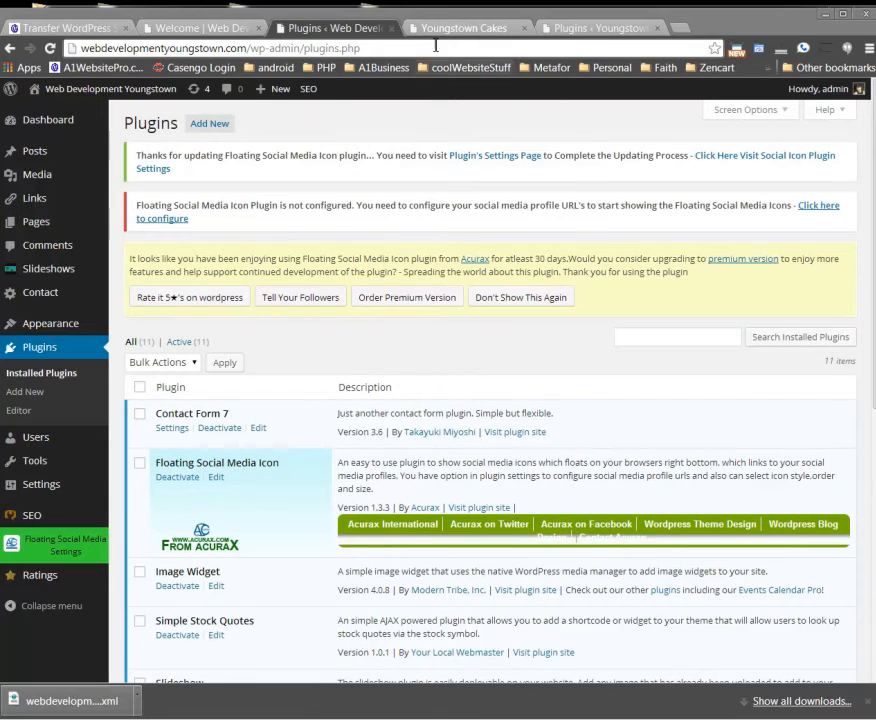
Step: Activate all plugins in bulk on the Youngstown Cakes site and decline usage tracking for WordPress SEO
left_click(438, 27)
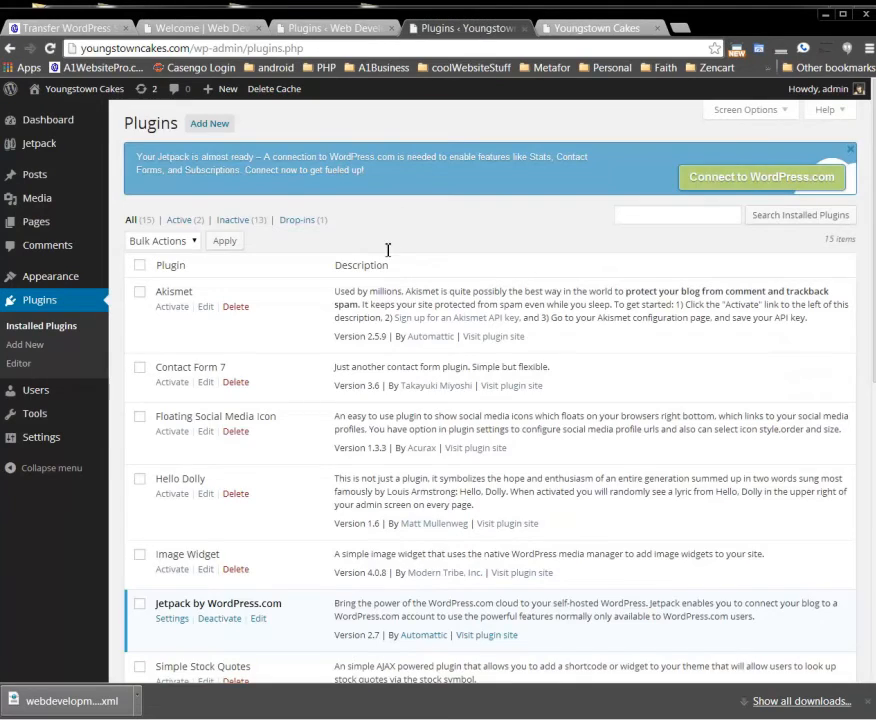
scroll(366, 426, "down", 5)
scroll(368, 416, "up", 5)
left_click(140, 267)
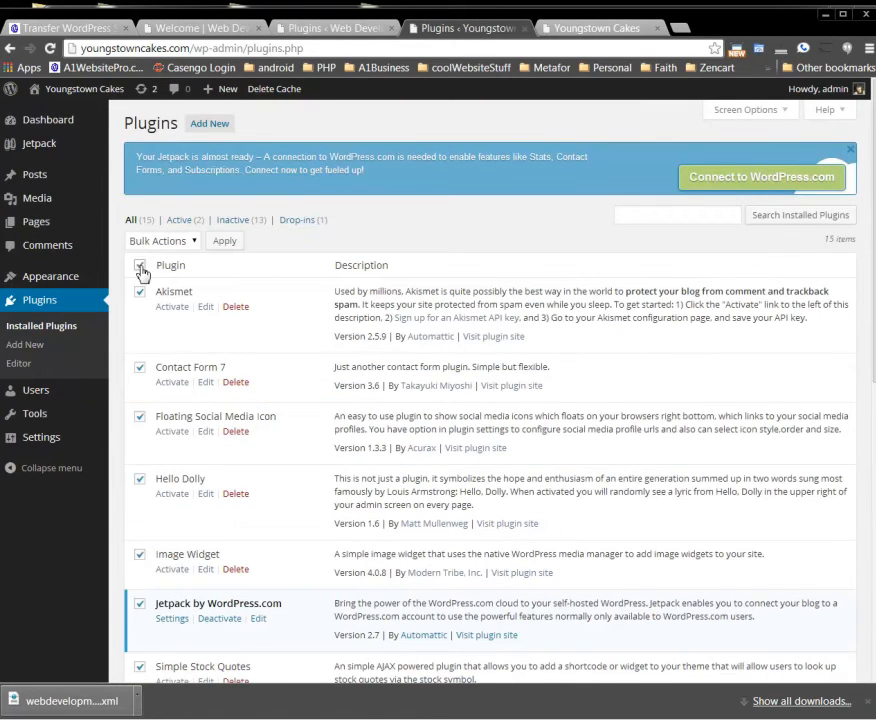
left_click(340, 28)
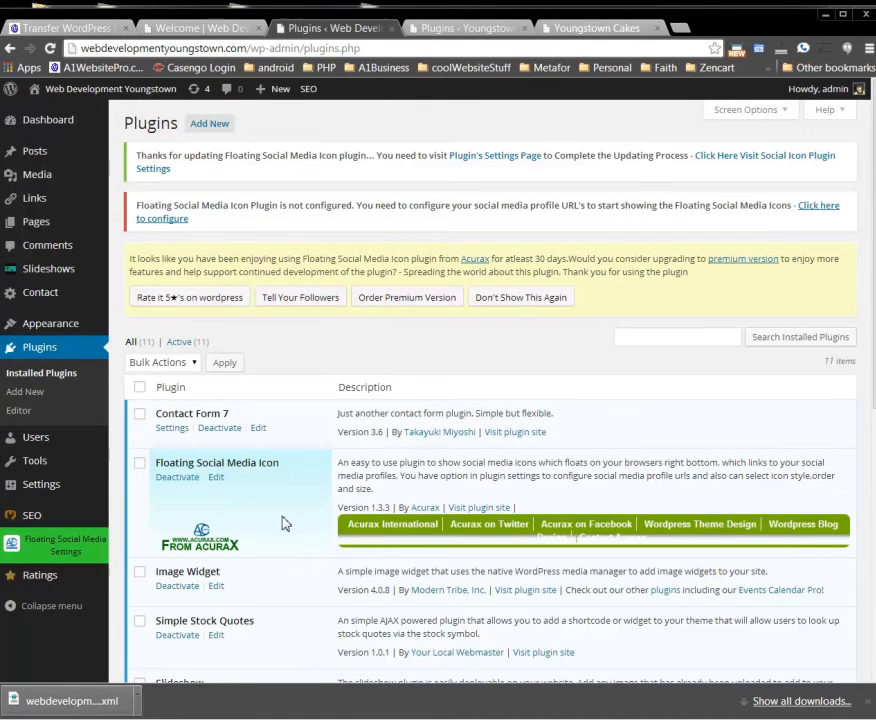
left_click(470, 28)
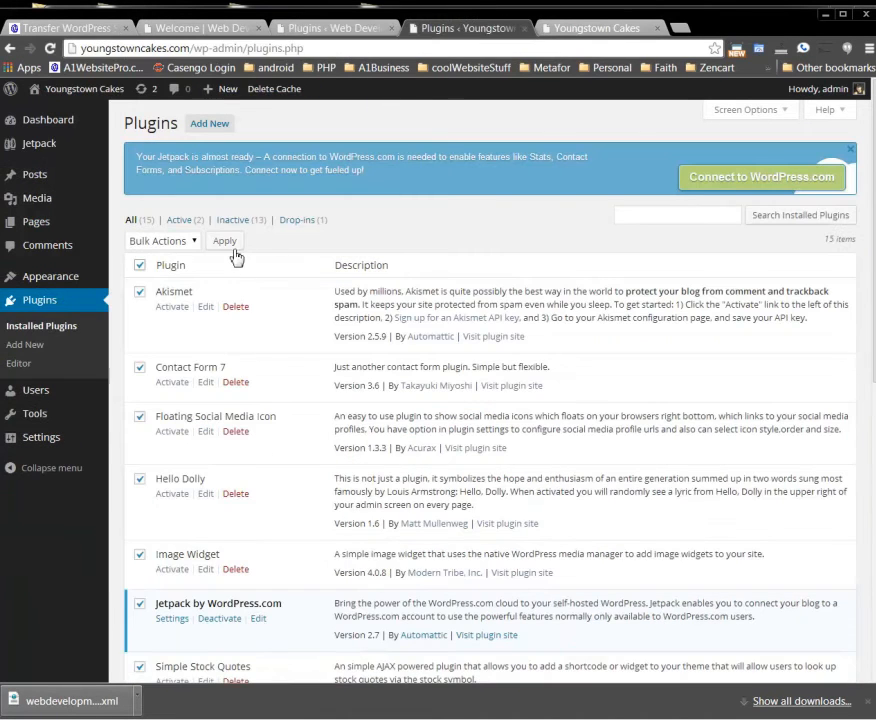
left_click(186, 241)
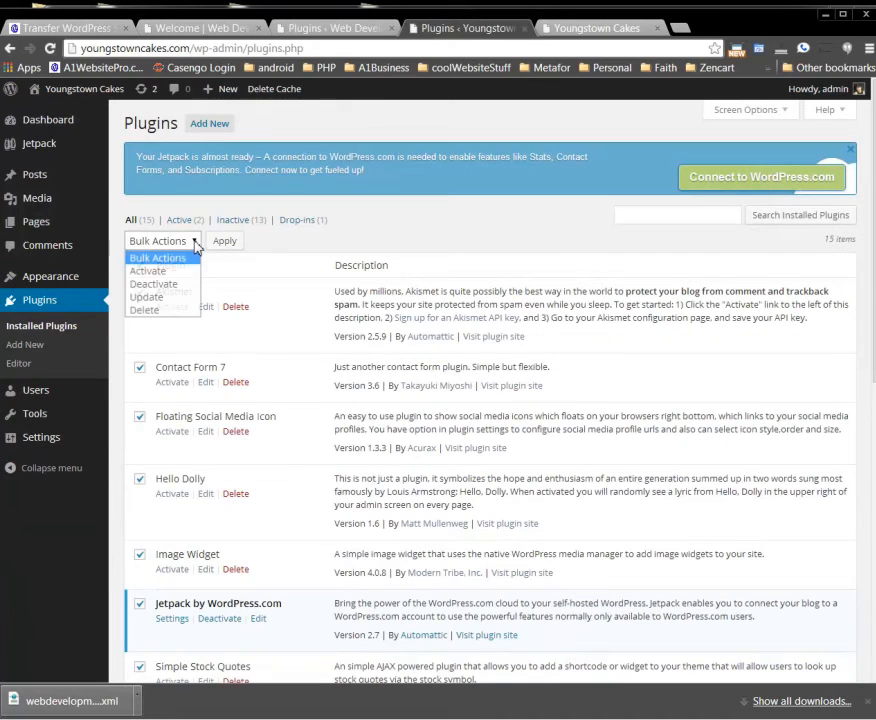
left_click(150, 271)
left_click(224, 241)
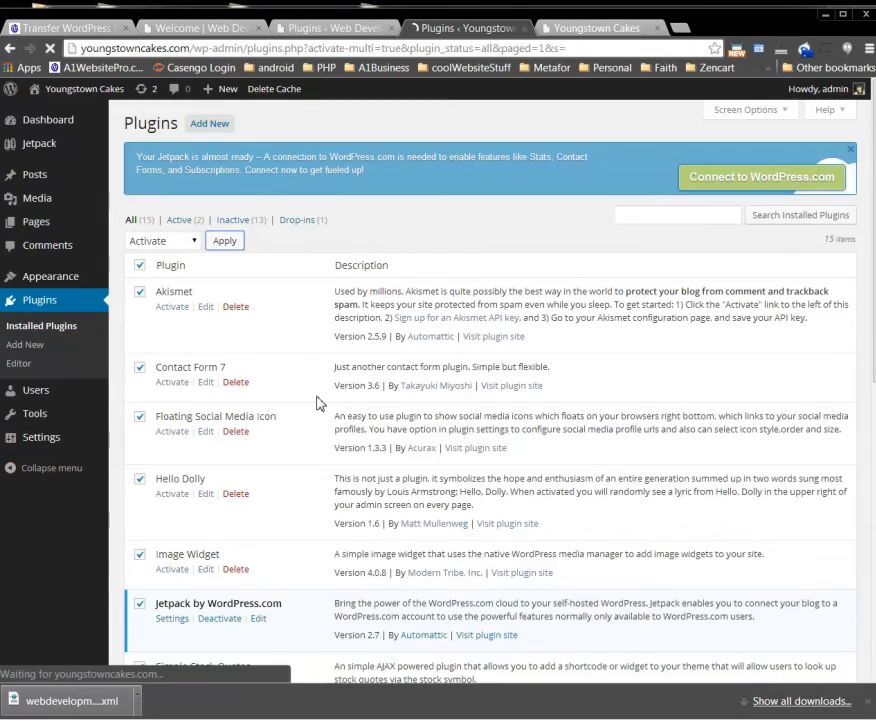
scroll(329, 411, "down", 5)
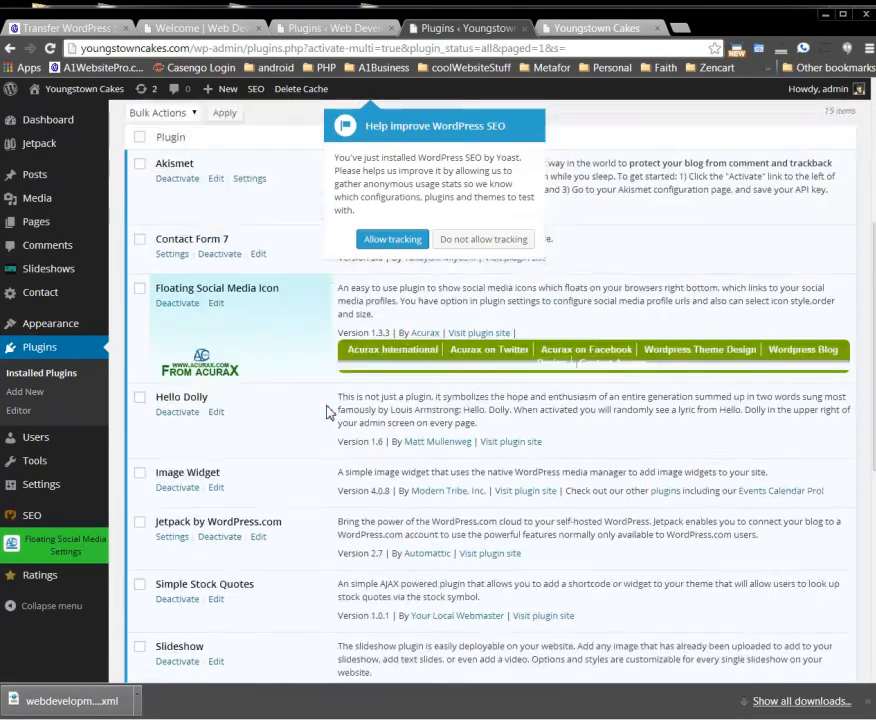
left_click(483, 239)
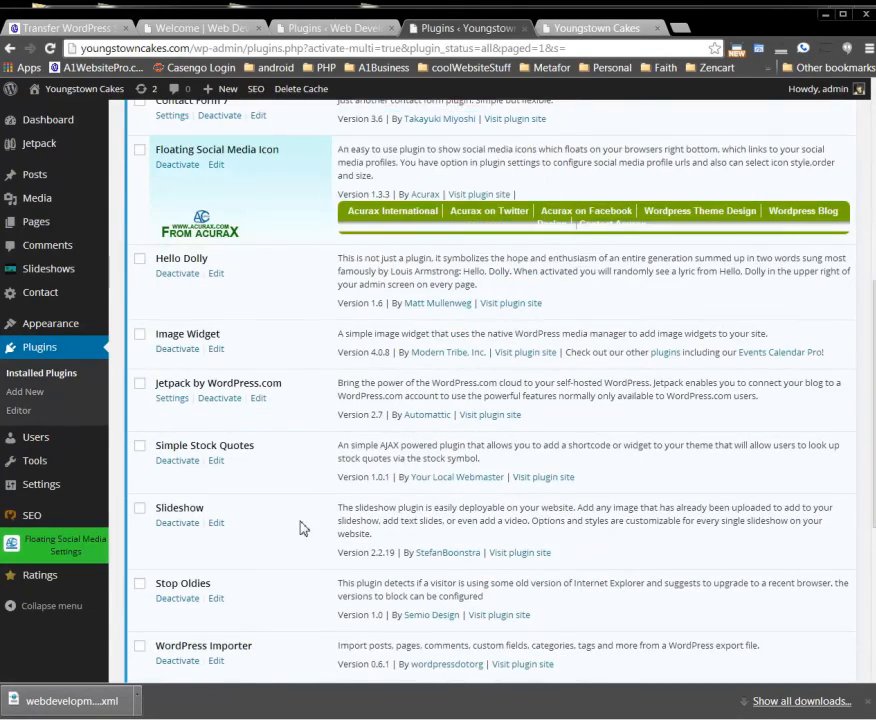
Step: Review the activated plugins on Youngstown Cakes and compare them with the Web Development Youngstown plugin list
scroll(303, 528, "down", 3)
scroll(300, 530, "down", 1)
scroll(303, 524, "up", 9)
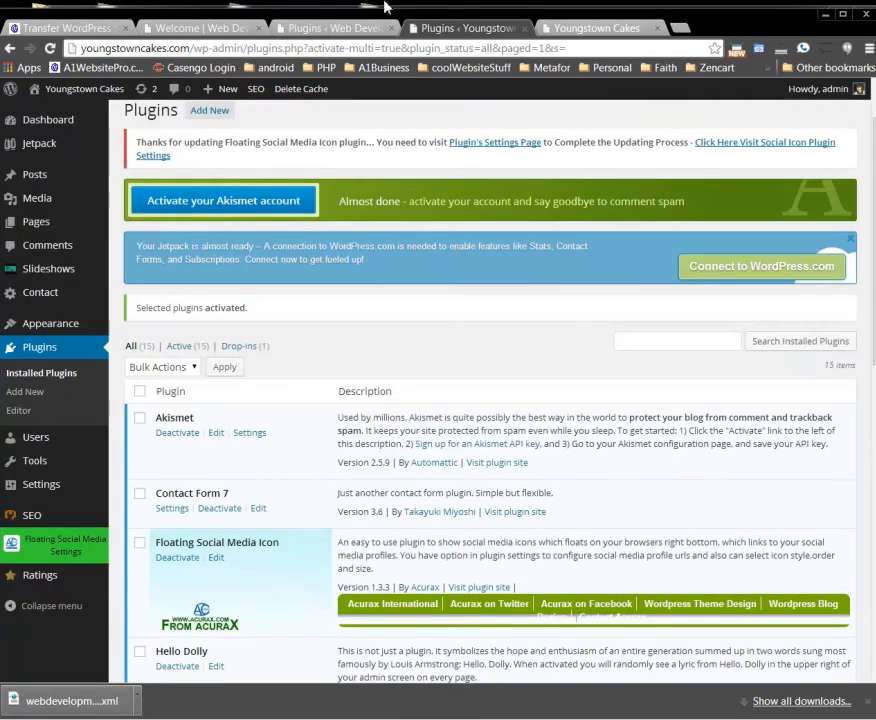
left_click(343, 31)
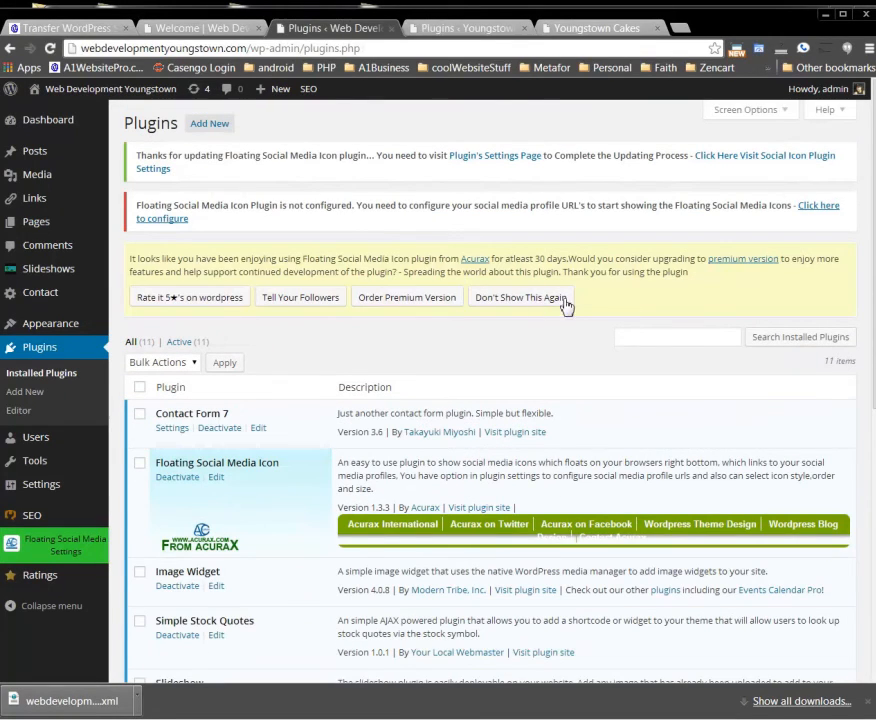
left_click(473, 29)
left_click(362, 28)
left_click(455, 32)
left_click(364, 30)
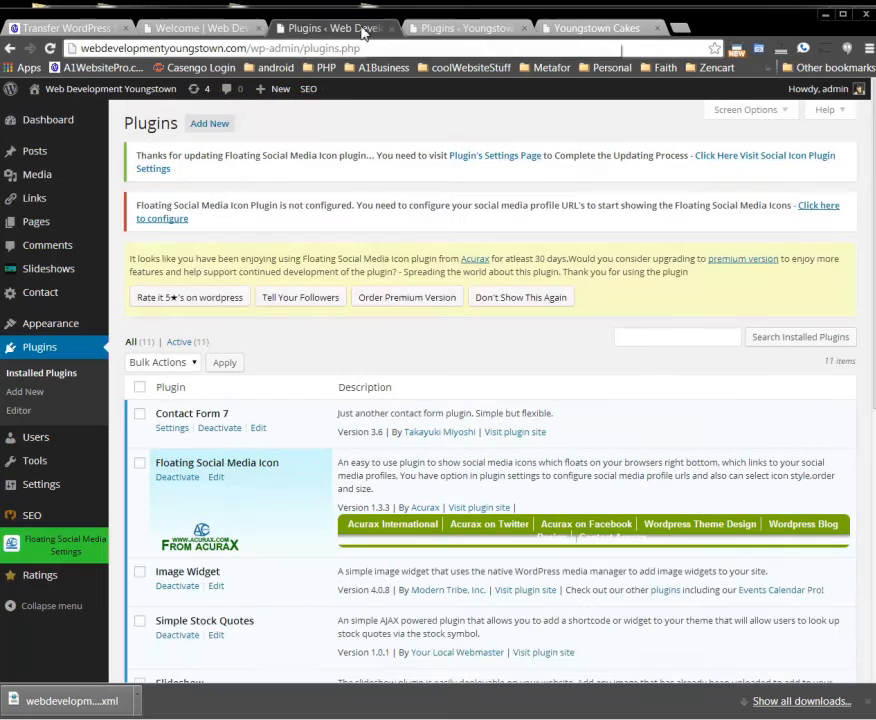
left_click(481, 29)
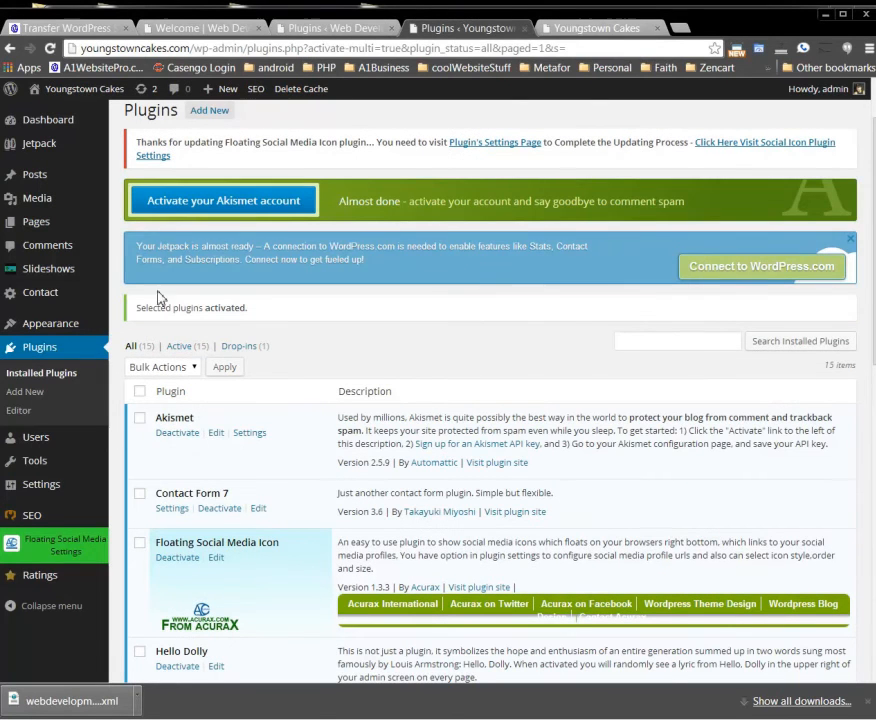
Step: Open the WordPress importer on the Youngstown Cakes site, dismissing the WordPress SEO tour
mouse_move(66, 478)
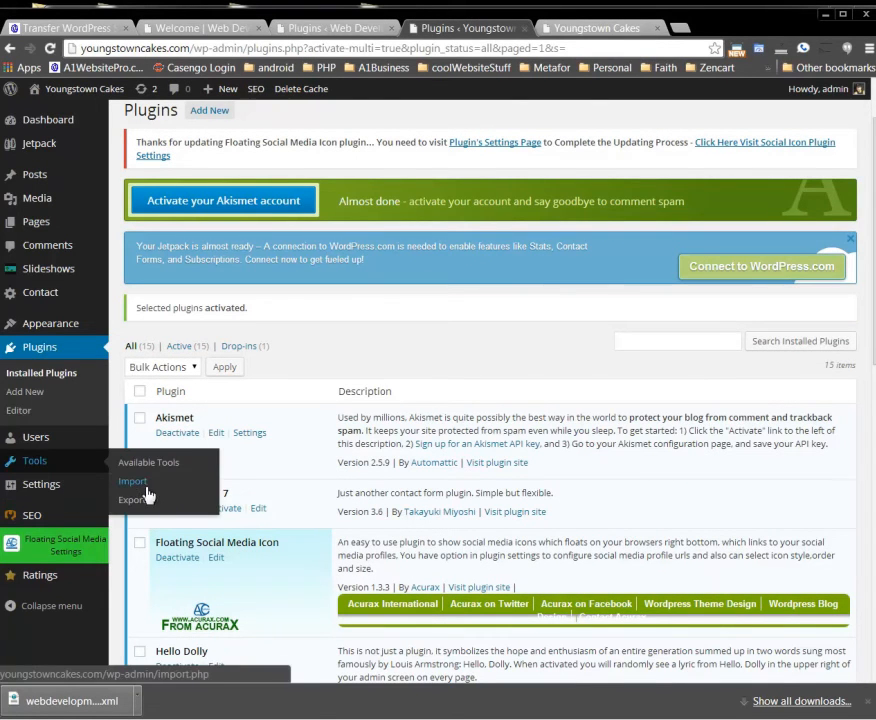
left_click(146, 485)
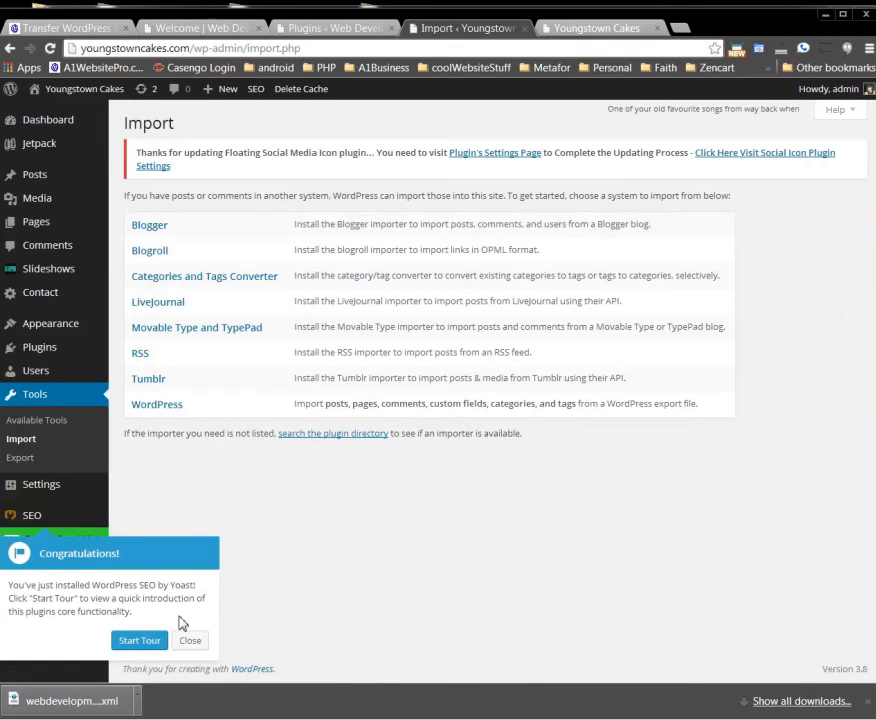
left_click(190, 640)
left_click(160, 405)
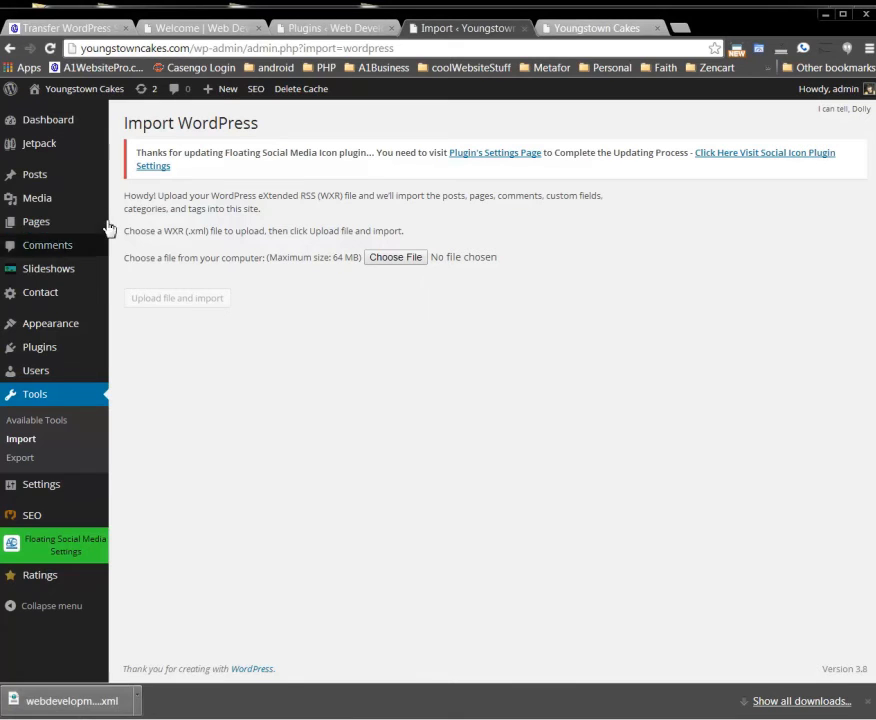
Step: Locate the downloaded export XML file in its folder on the computer
left_click(405, 260)
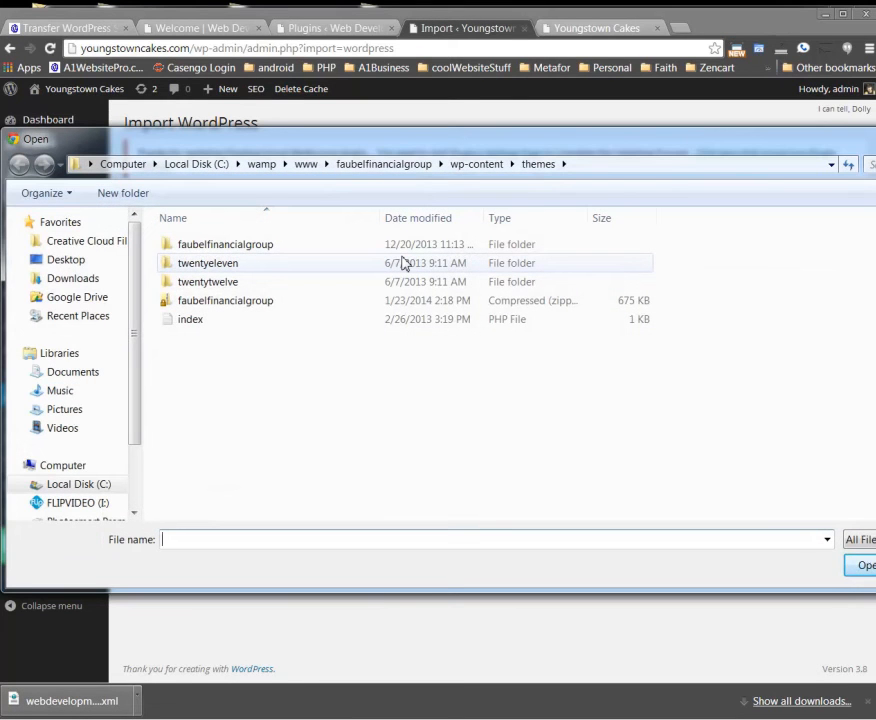
key("Escape")
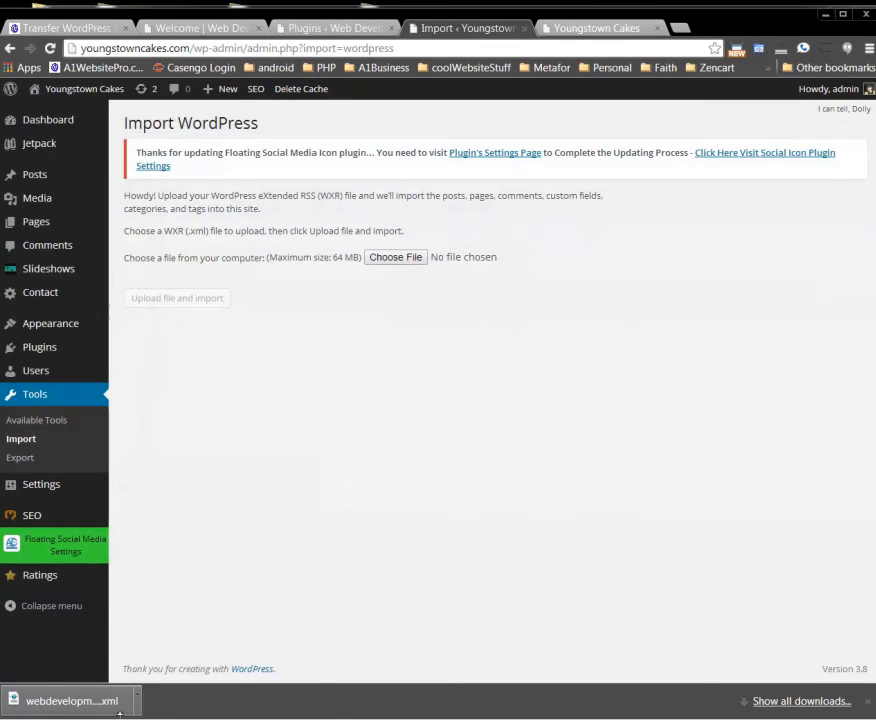
left_click(138, 701)
left_click(188, 649)
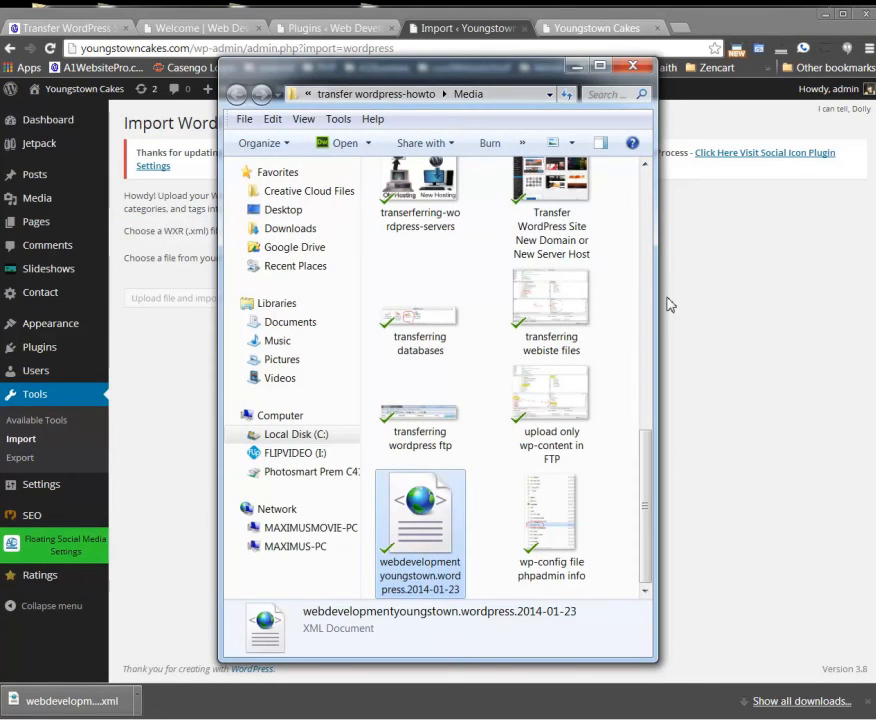
left_click(693, 302)
Step: Browse for the import file in Google Drive, down to a1websitespro, tutorials, transfer wordpress-howto, Media
left_click(400, 257)
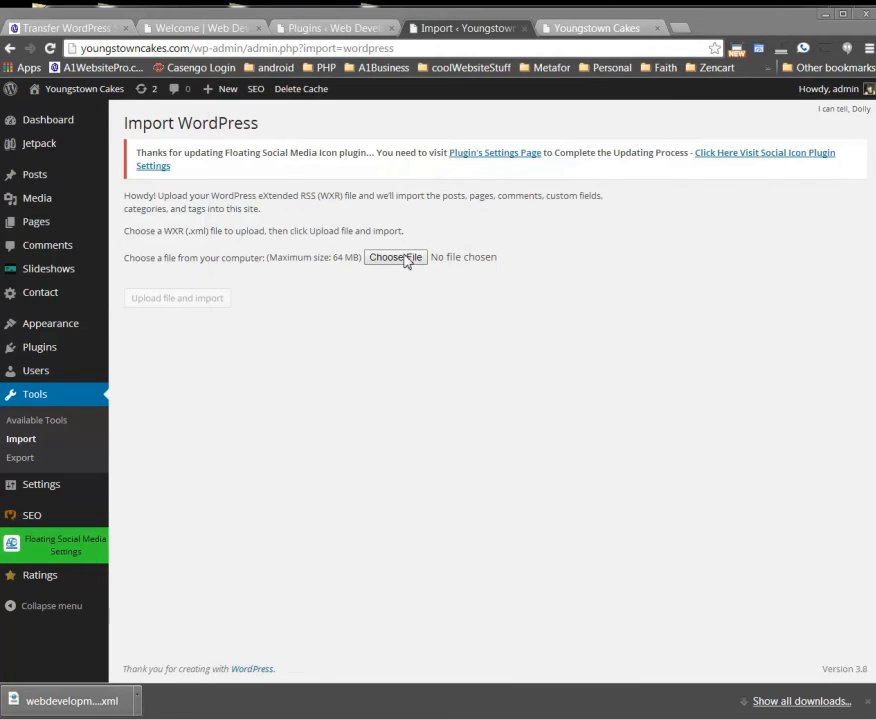
left_click(76, 297)
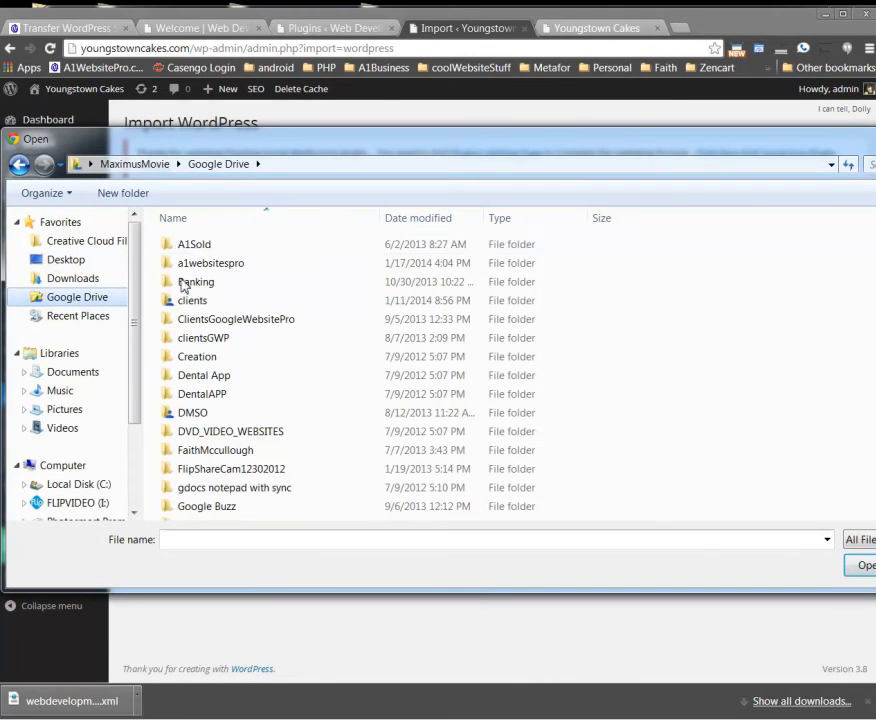
left_click(214, 266)
double_click(214, 266)
scroll(244, 327, "down", 10)
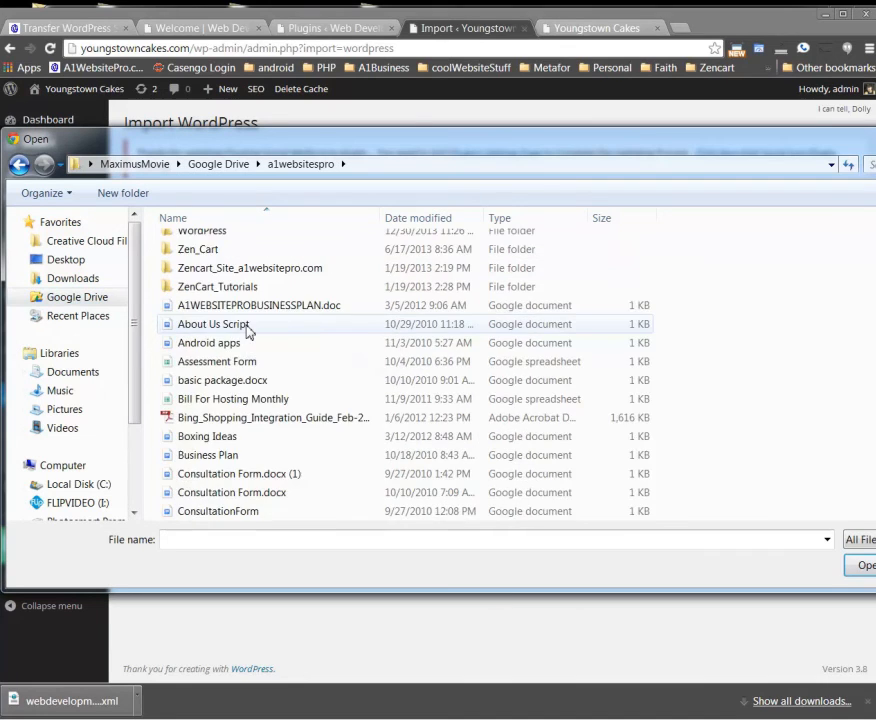
scroll(250, 333, "up", 2)
double_click(196, 257)
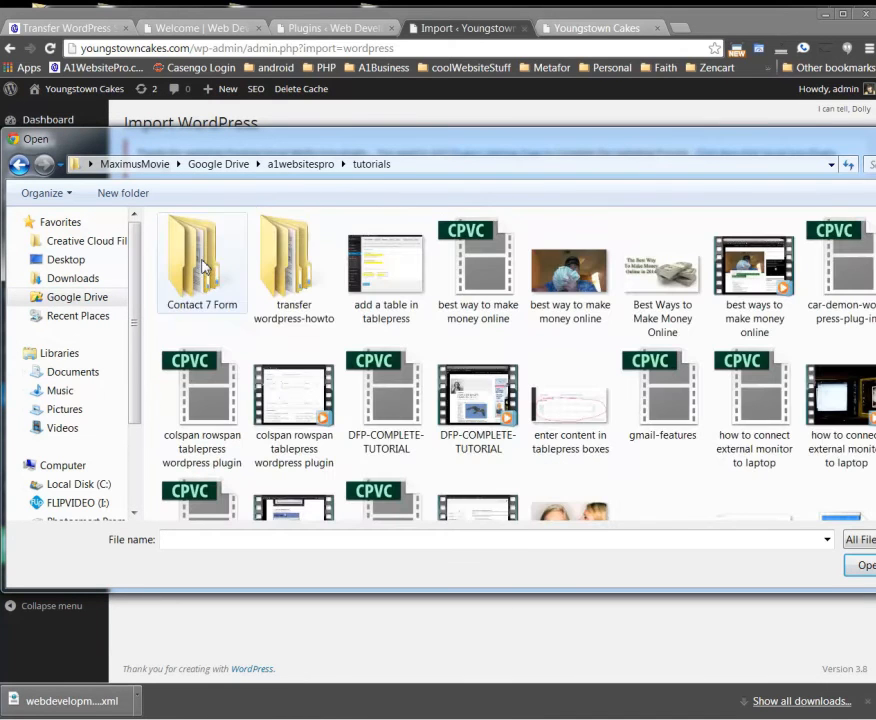
double_click(323, 264)
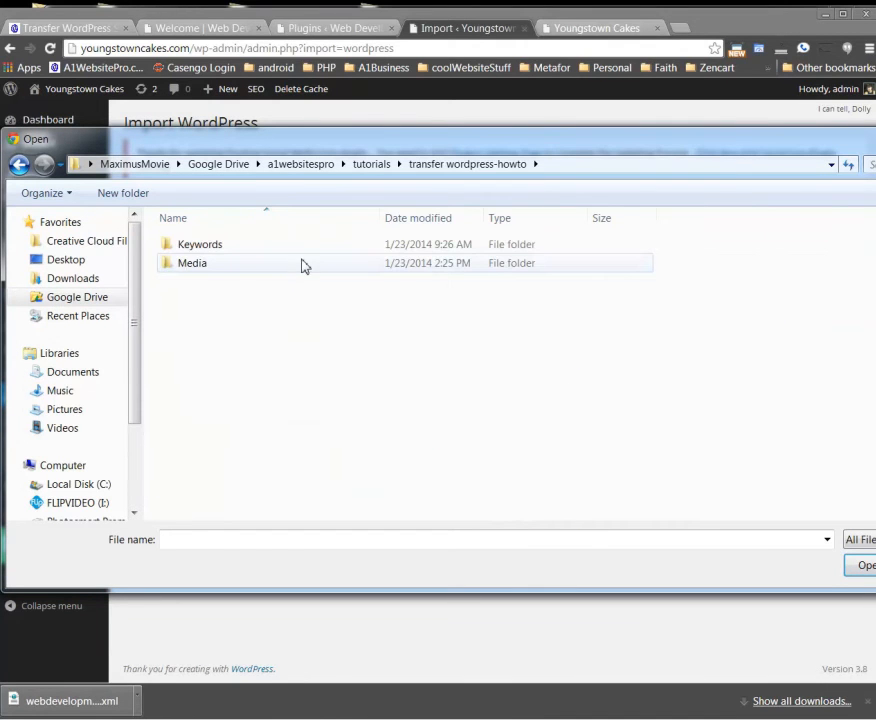
double_click(226, 266)
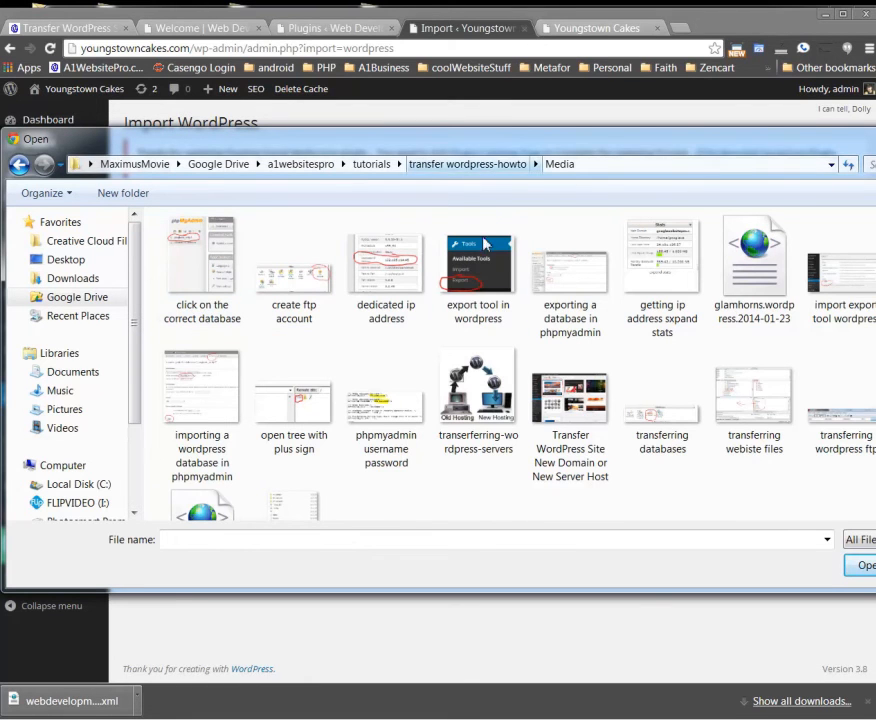
Step: Choose the XML file webdevelopmentyoungstown.wordpress.2014-01-23 and upload it for import
scroll(477, 305, "down", 1)
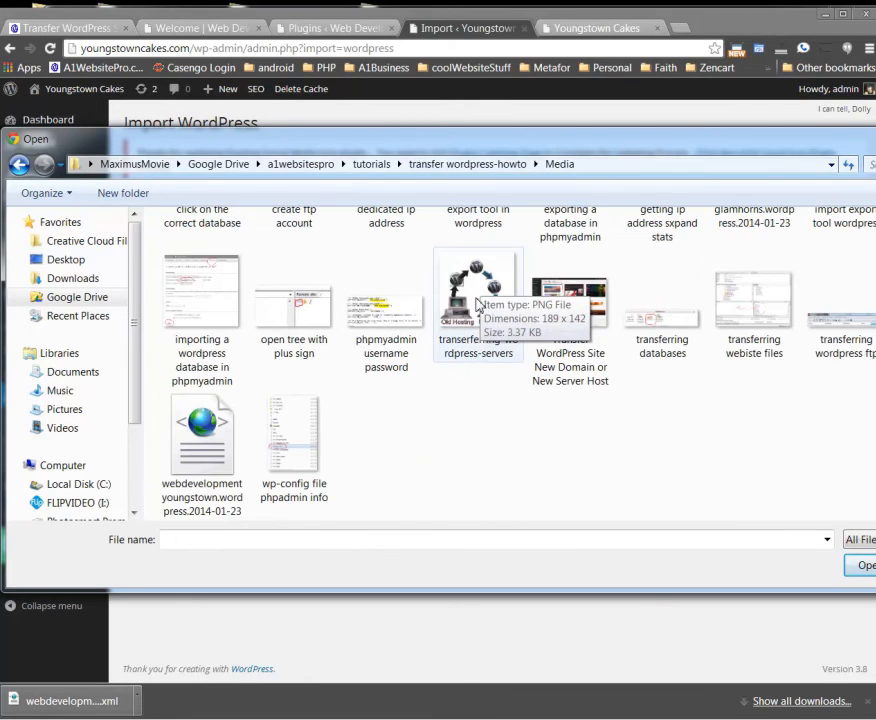
left_click(223, 453)
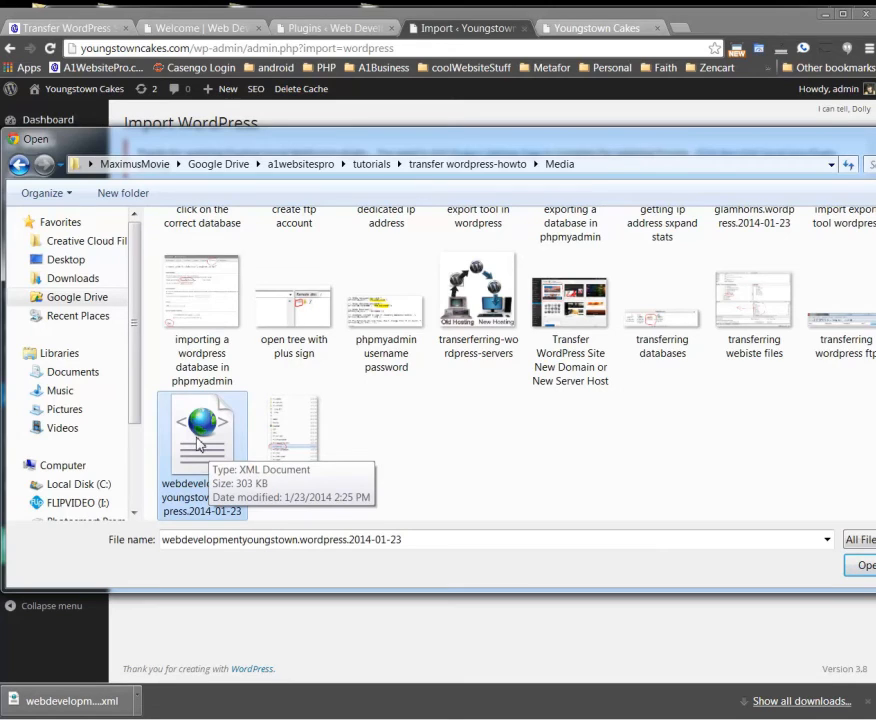
double_click(197, 445)
left_click(177, 304)
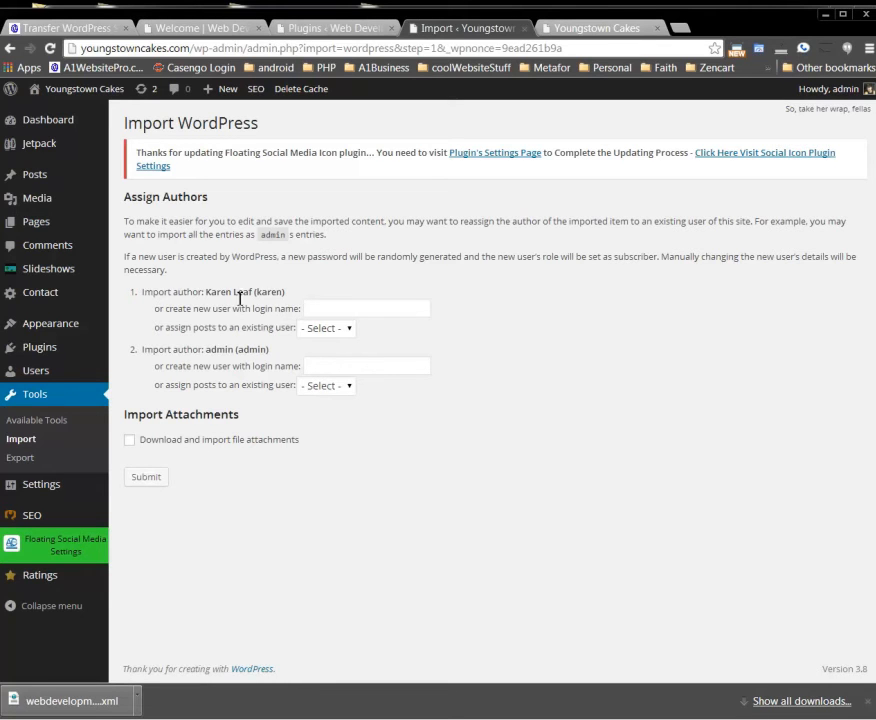
Step: Assign the posts of both import authors to the existing user admin
left_click(322, 330)
left_click(326, 365)
left_click(340, 386)
left_click(334, 413)
left_click_drag(206, 293, 277, 292)
left_click_drag(211, 351, 271, 351)
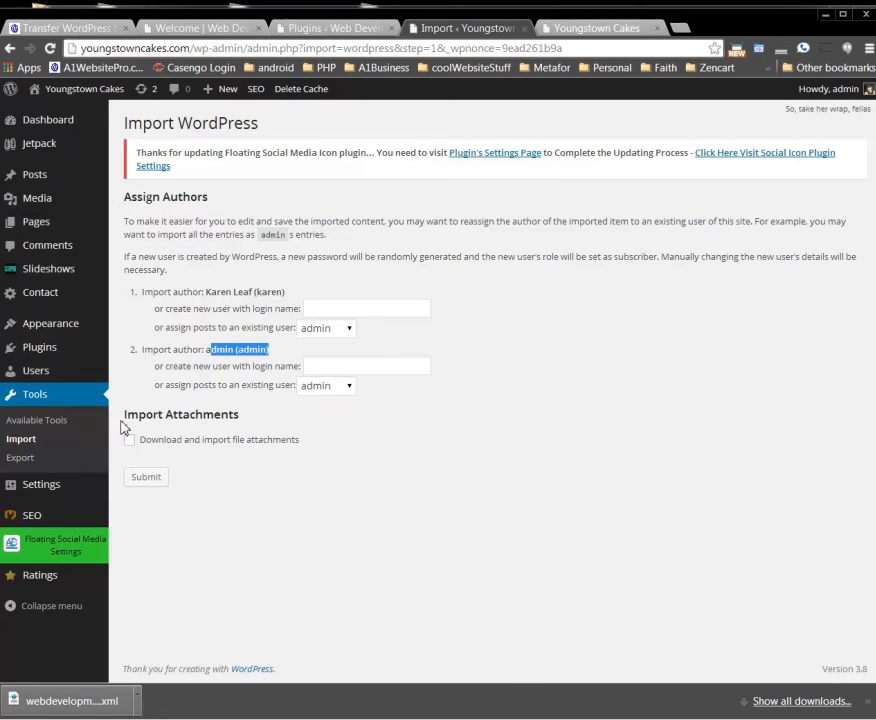
Step: Include the download and import of file attachments, and submit the WordPress import on youngstowncakes.com
left_click_drag(131, 415, 236, 414)
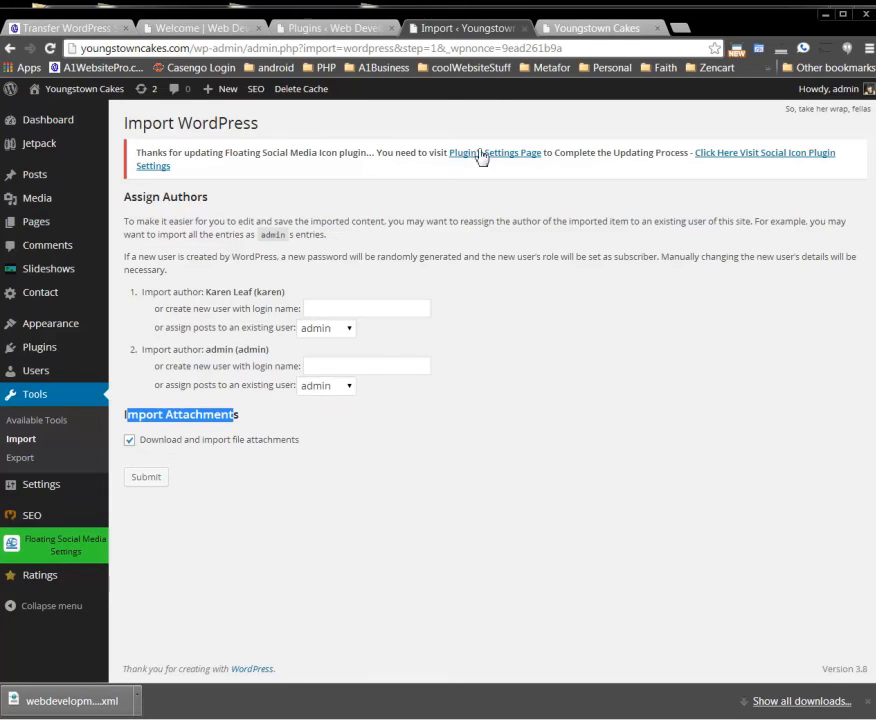
left_click(320, 28)
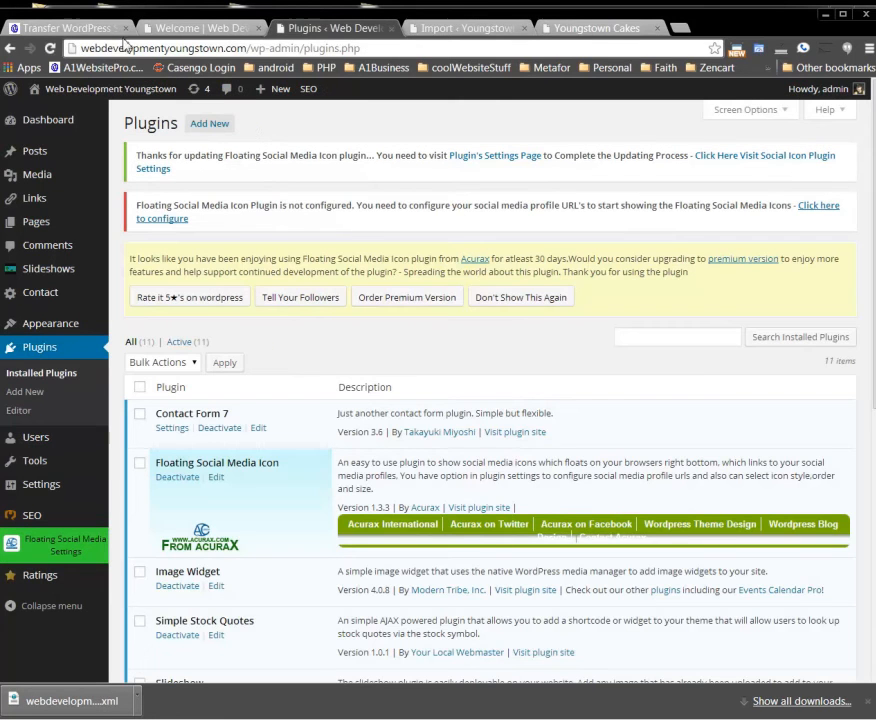
left_click(448, 30)
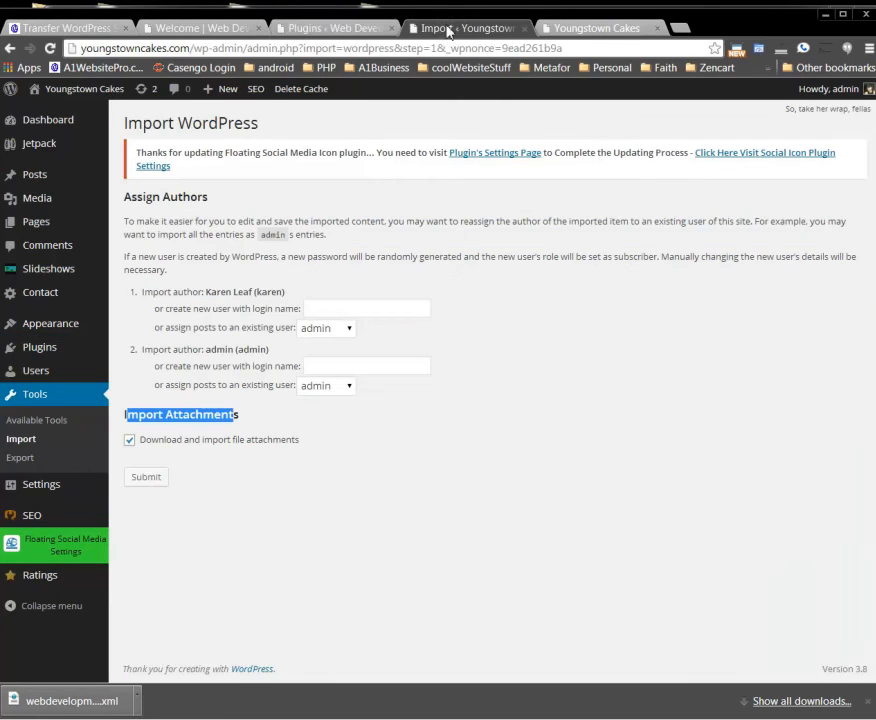
left_click(340, 28)
left_click(485, 30)
left_click(148, 484)
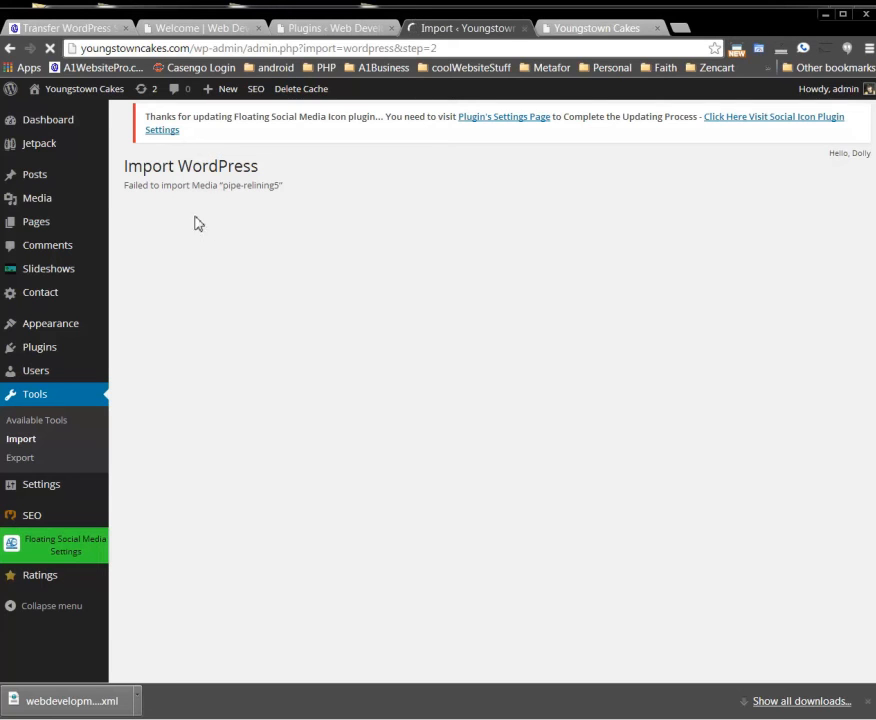
Step: Review the media entries reported in the import results and continue to the youngstowncakes.com dashboard
left_click_drag(227, 186, 297, 195)
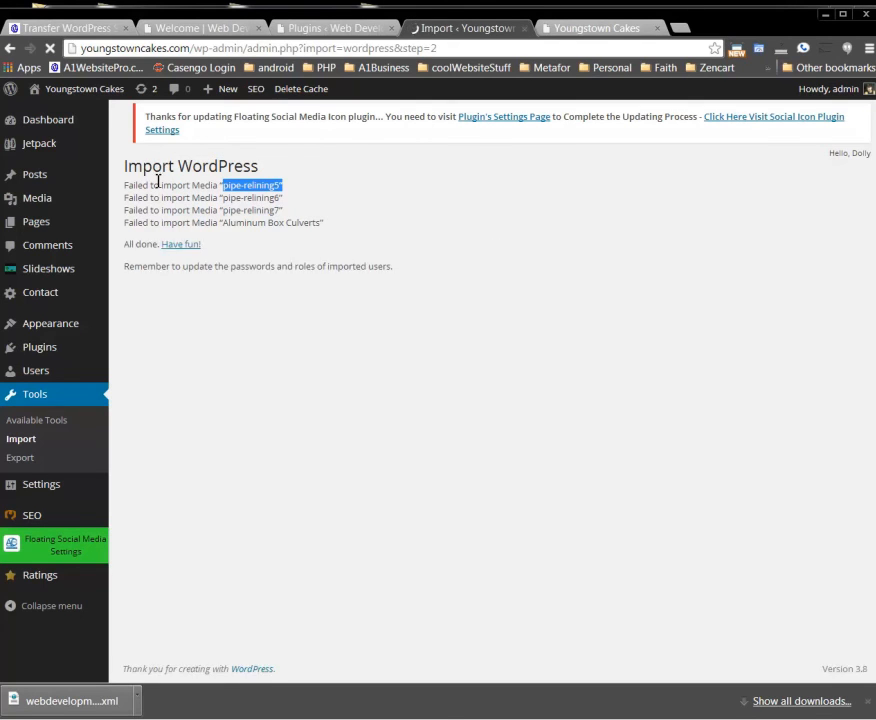
left_click(231, 198)
left_click_drag(231, 198, 276, 201)
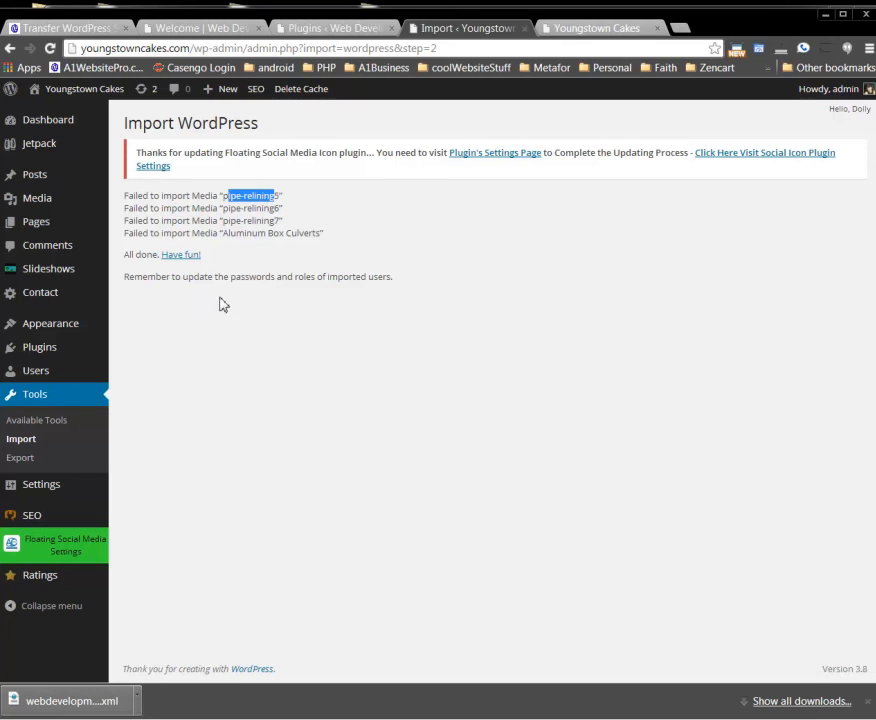
left_click(185, 256)
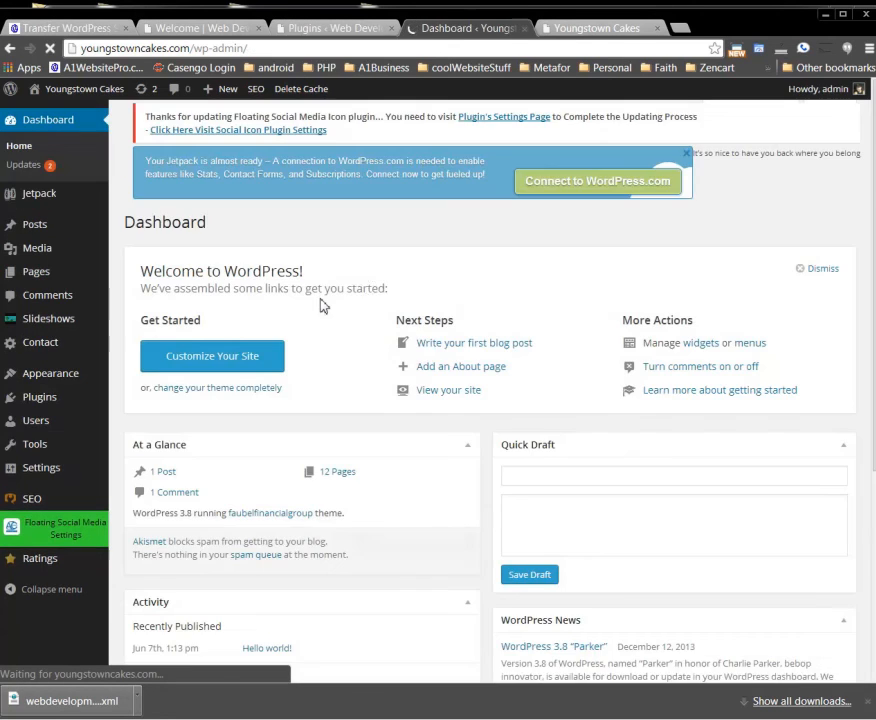
Step: Reload the Youngstown Cakes front page and examine its imported post and page navigation
left_click(545, 29)
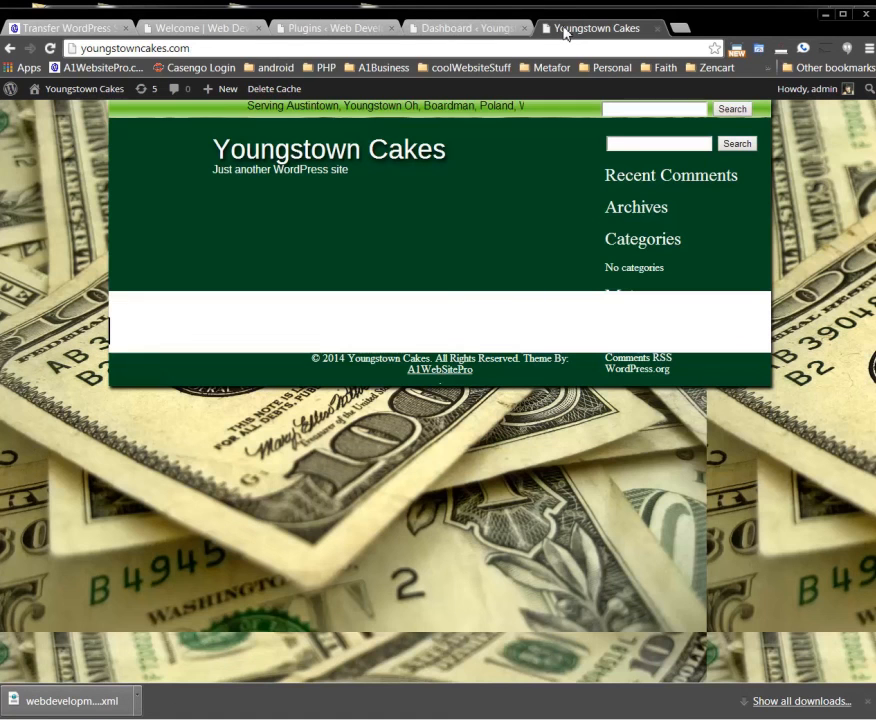
left_click(50, 48)
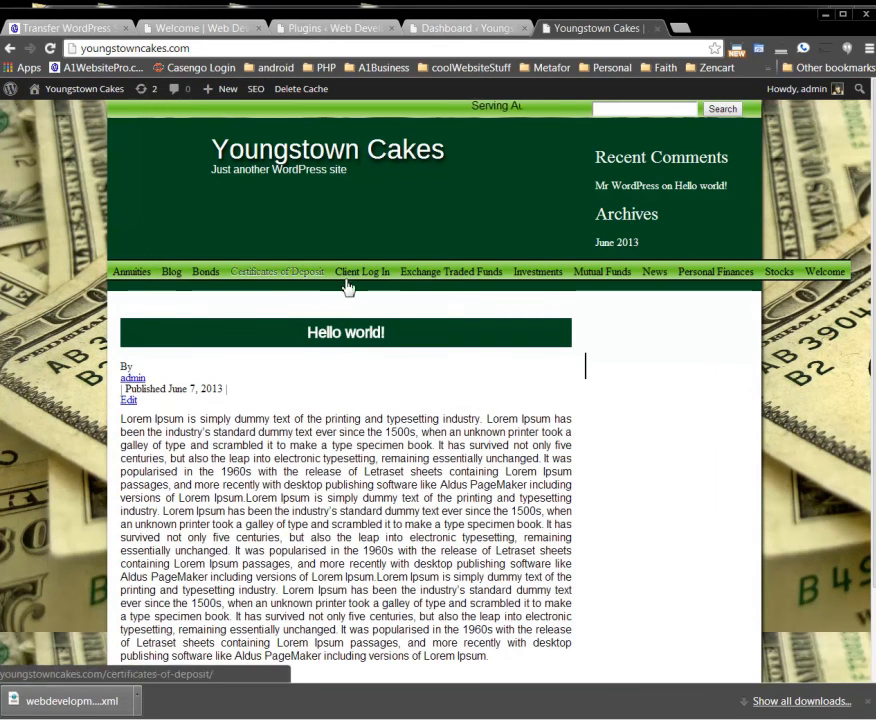
scroll(344, 442, "down", 3)
scroll(348, 390, "up", 3)
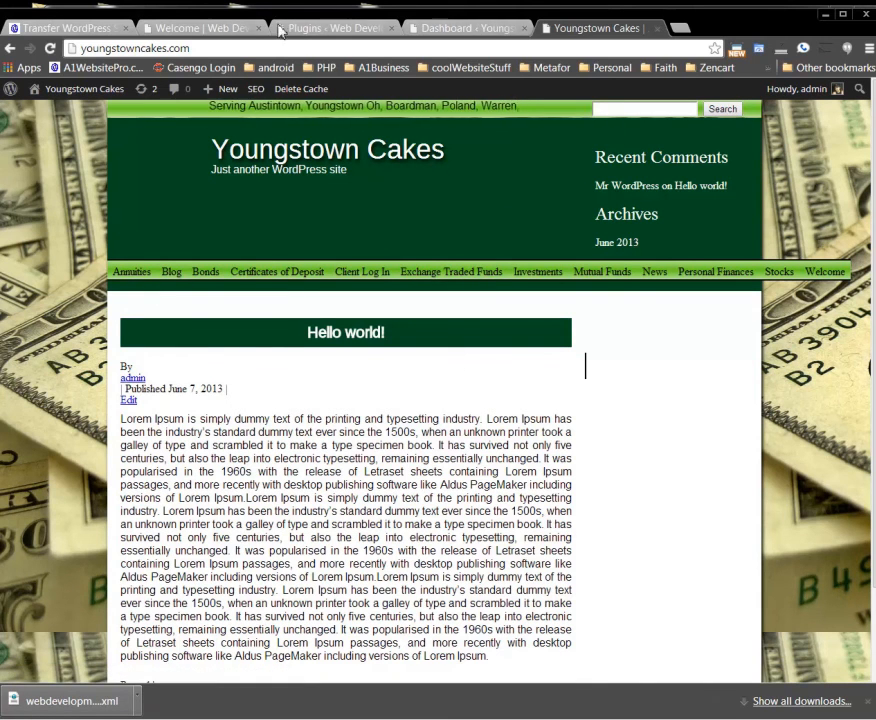
left_click(322, 28)
left_click(228, 28)
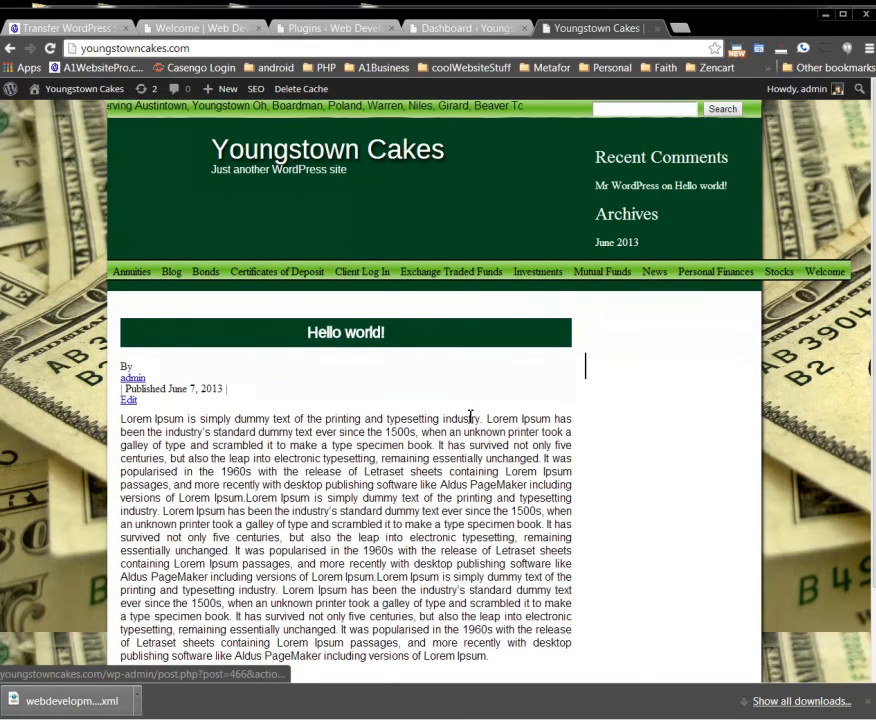
scroll(470, 413, "down", 1)
scroll(460, 413, "up", 1)
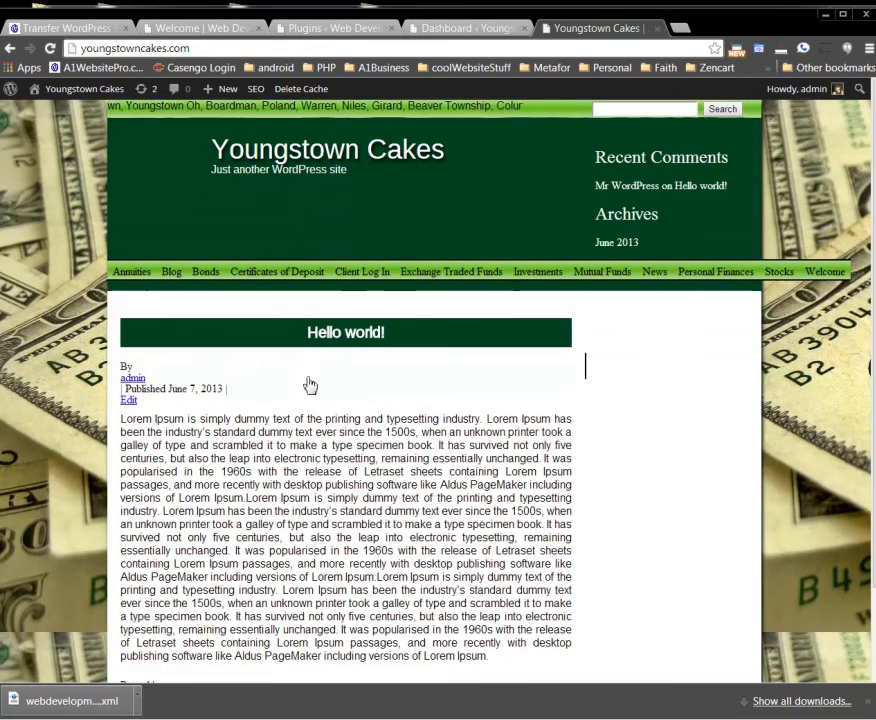
Step: Check the imported Bonds, Client Log In and Exchange Traded Funds pages on the Youngstown Cakes site
left_click(207, 272)
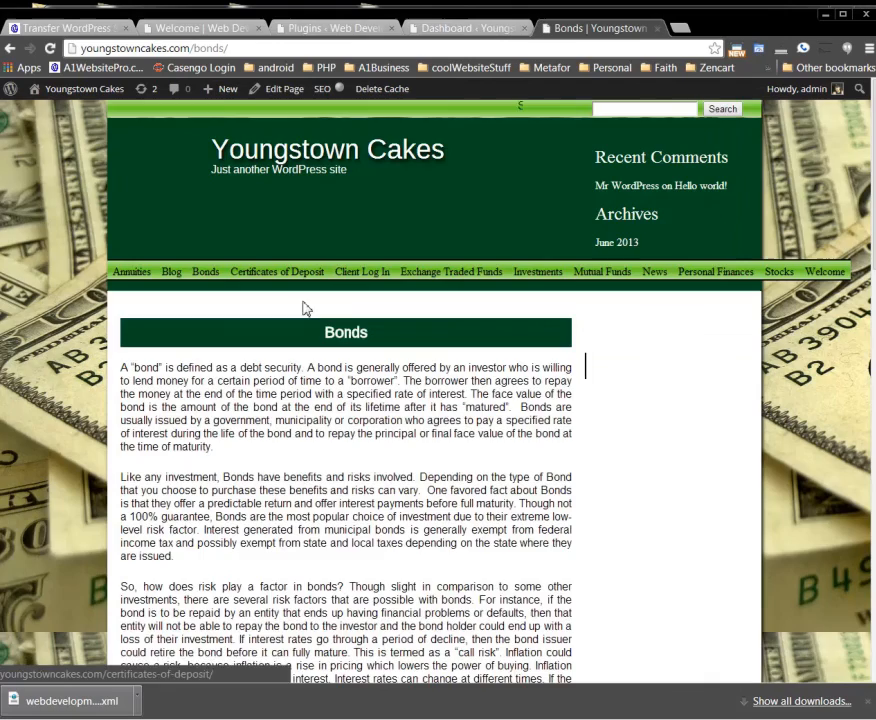
scroll(250, 336, "down", 3)
scroll(250, 336, "up", 3)
left_click(356, 273)
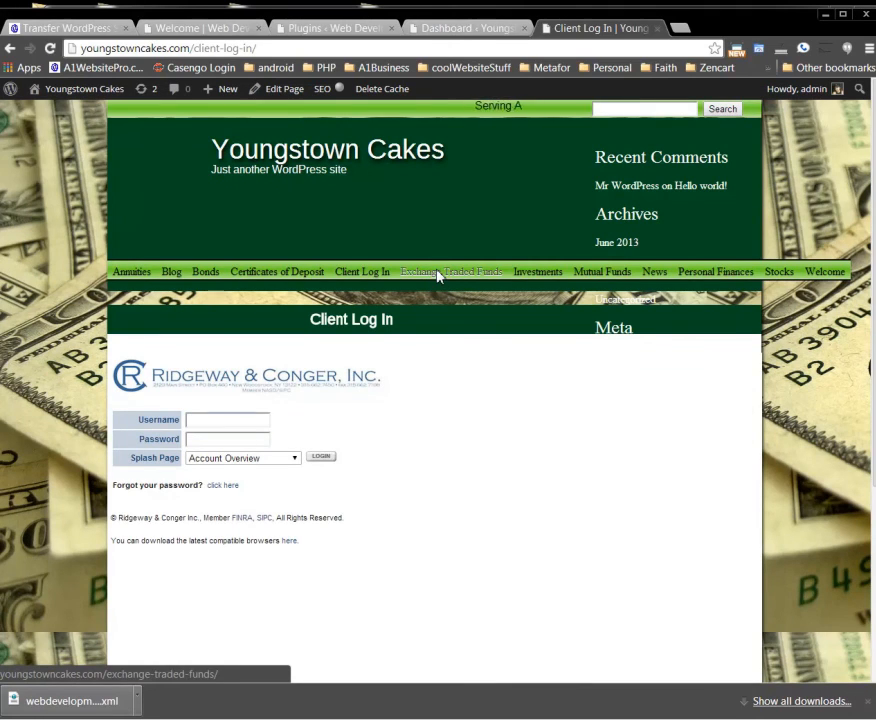
left_click(437, 276)
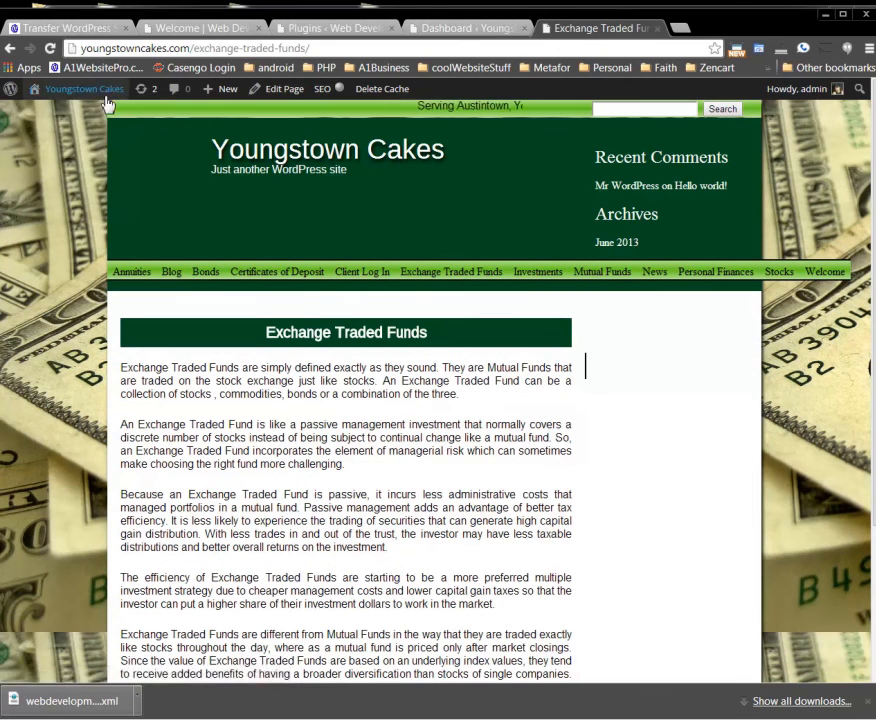
Step: Go to the Youngstown Cakes media library and look through the imported images
mouse_move(107, 98)
left_click(72, 115)
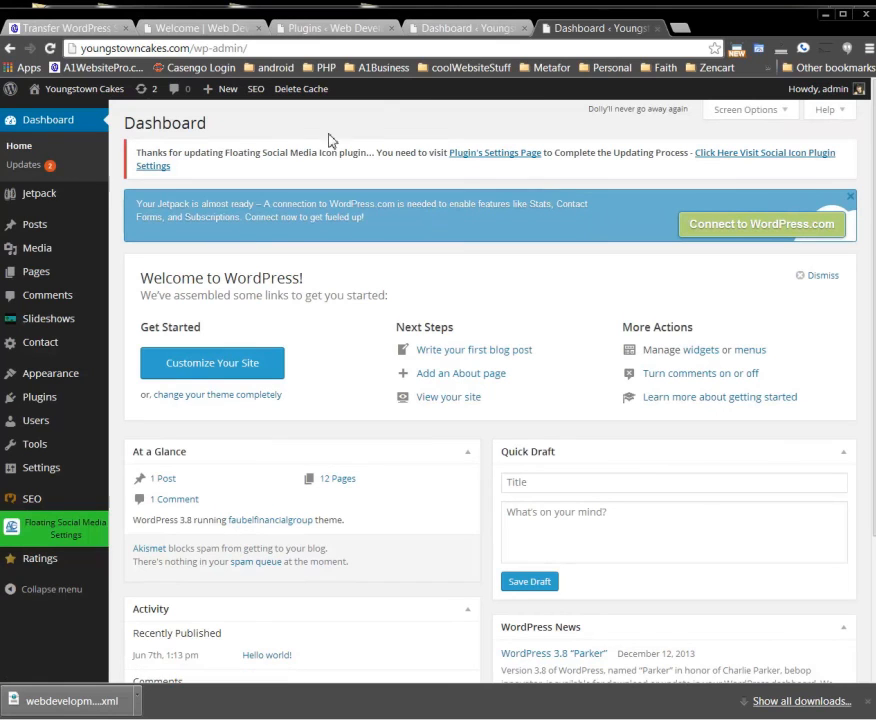
mouse_move(57, 256)
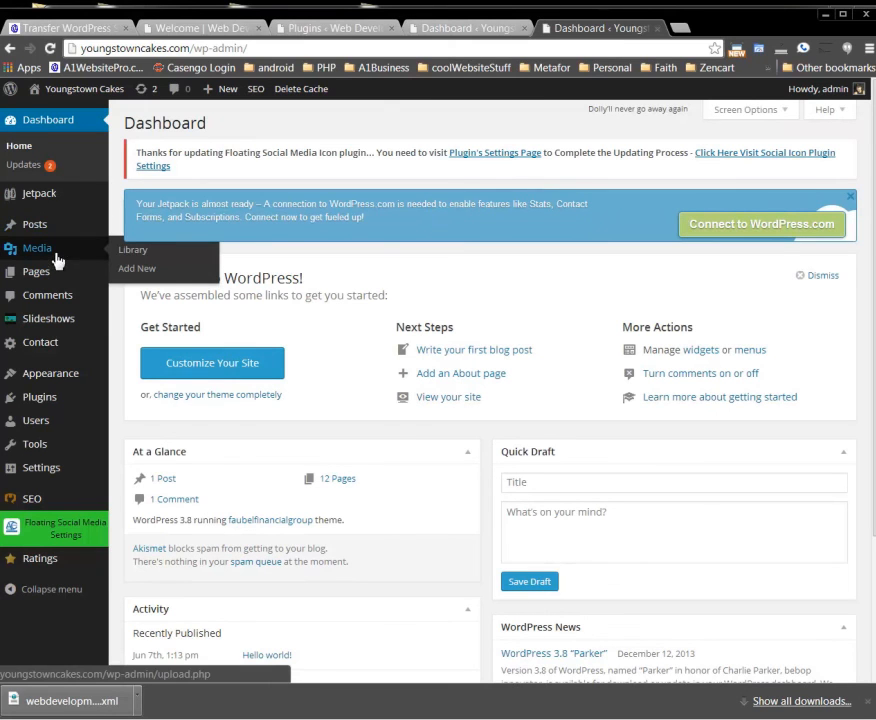
left_click(144, 256)
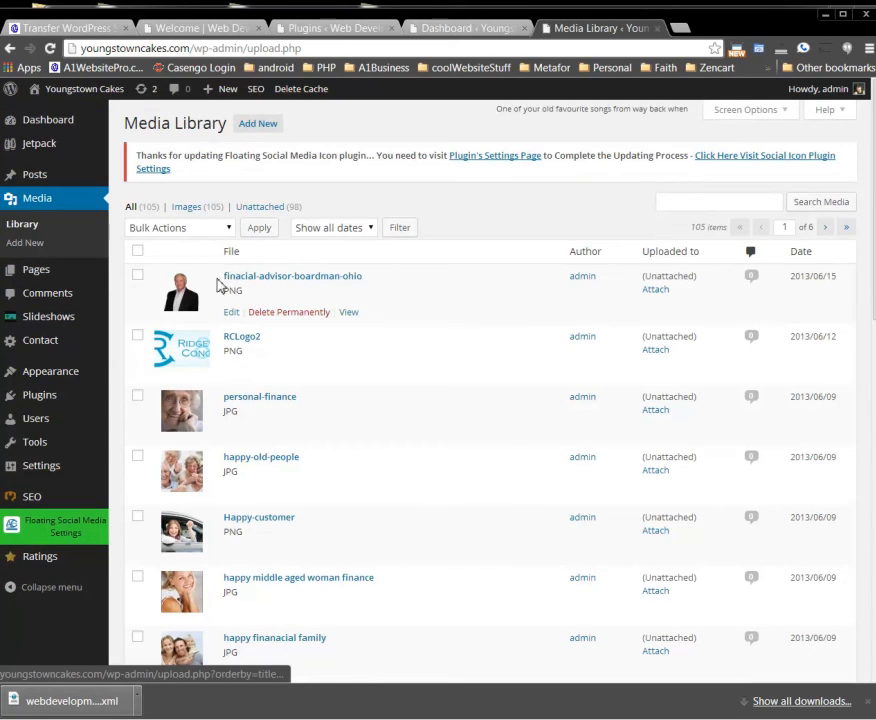
scroll(205, 302, "down", 6)
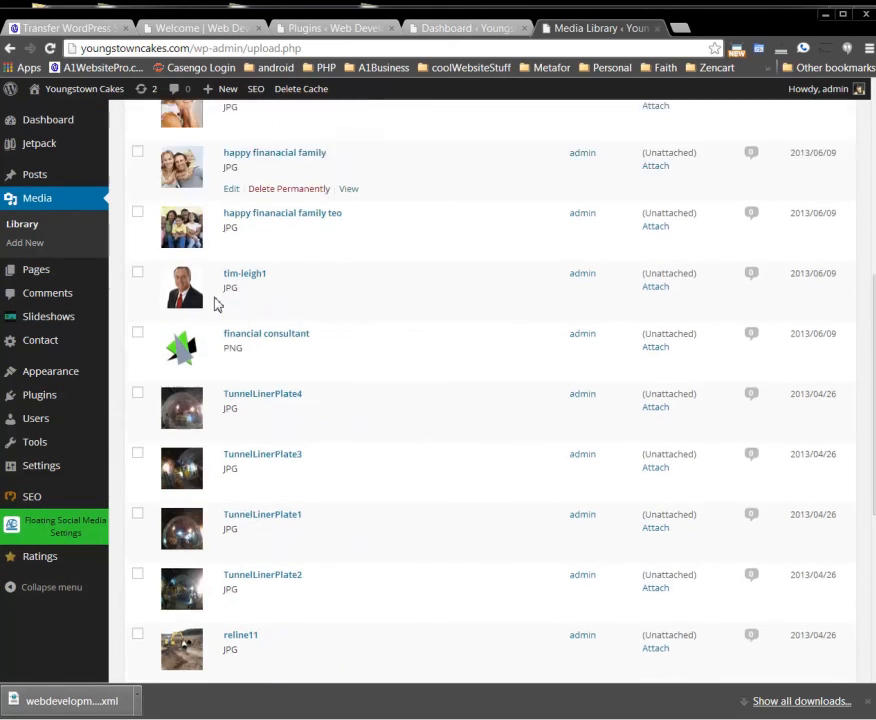
scroll(289, 328, "down", 2)
scroll(289, 328, "up", 8)
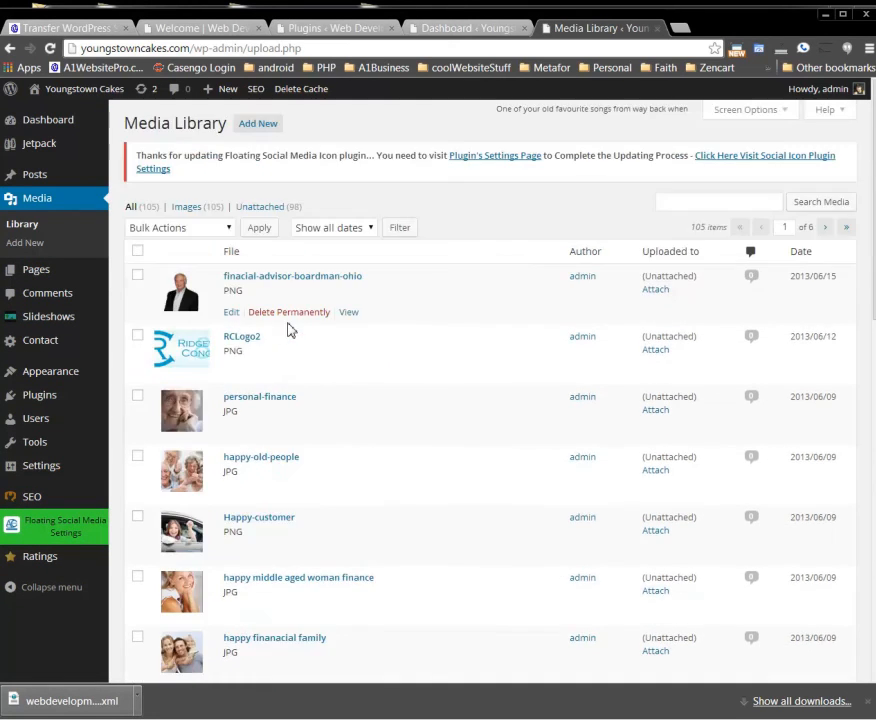
Step: Review the original webdevelopmentyoungstown.com front page and its plugins page for comparison with the new site
left_click(442, 28)
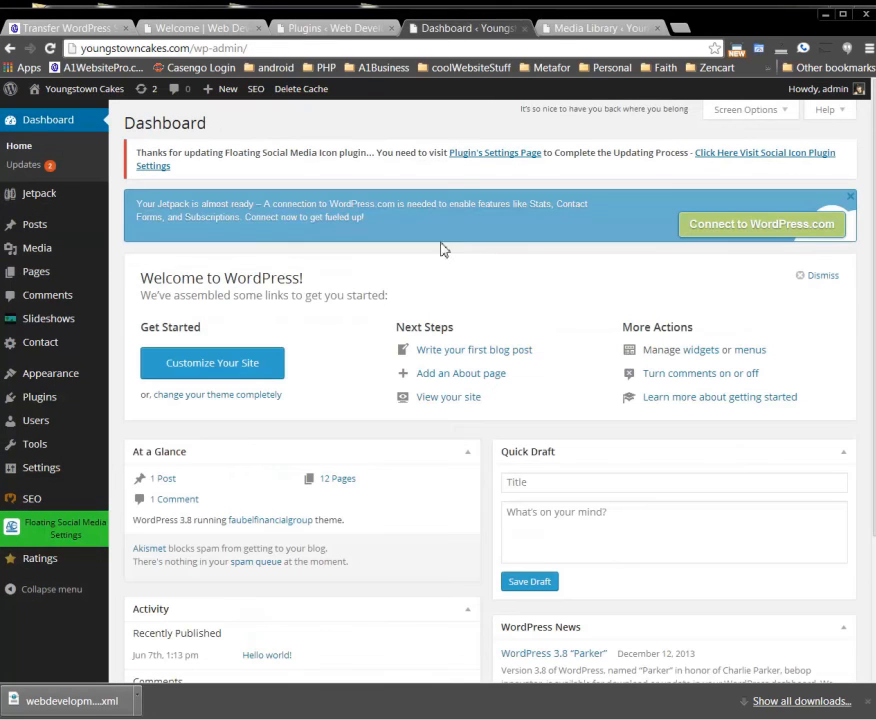
left_click(590, 27)
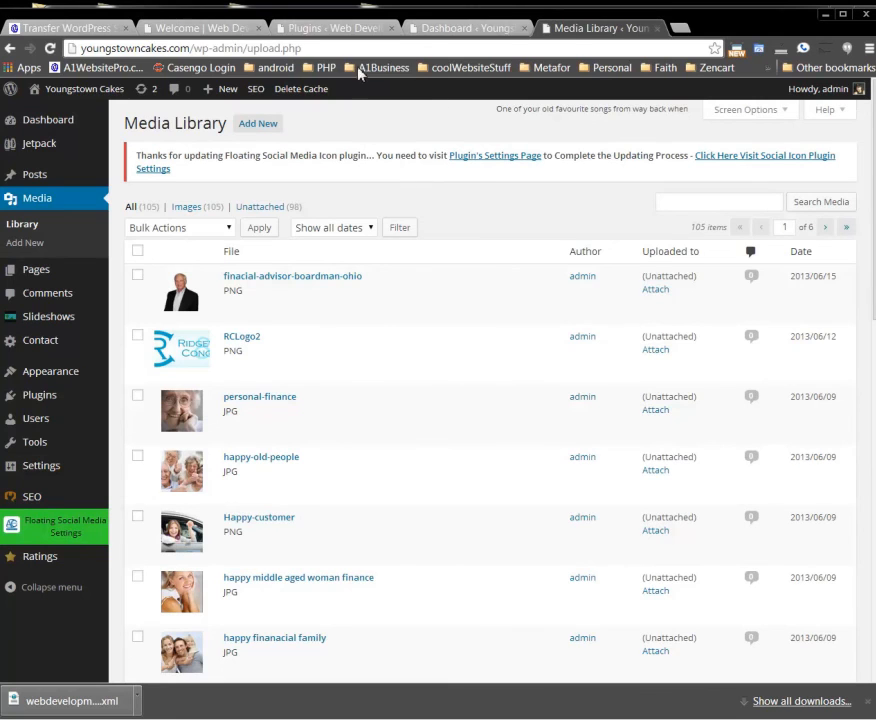
left_click(295, 28)
left_click(225, 31)
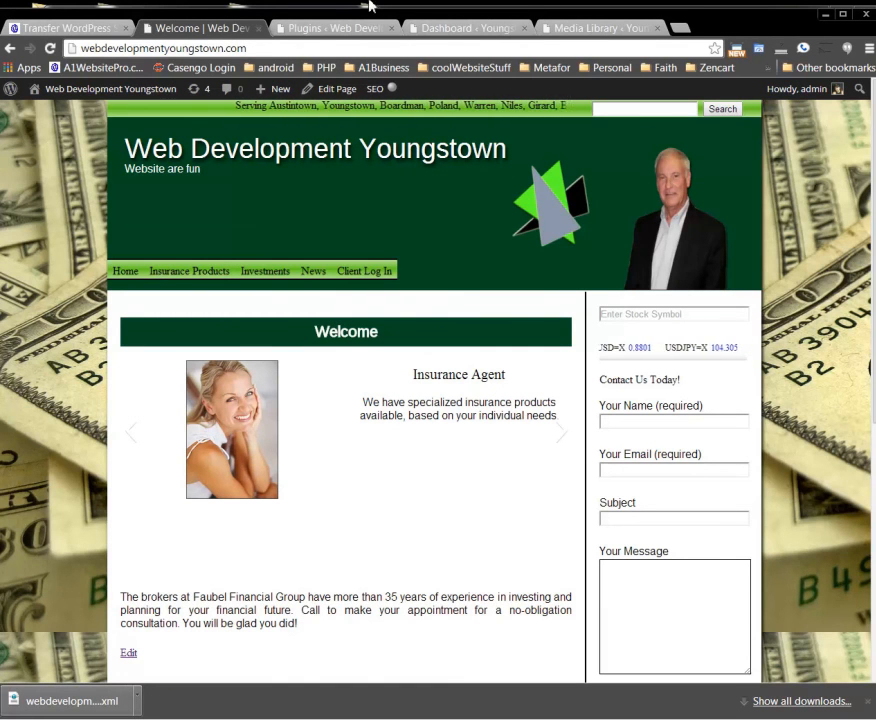
left_click(336, 33)
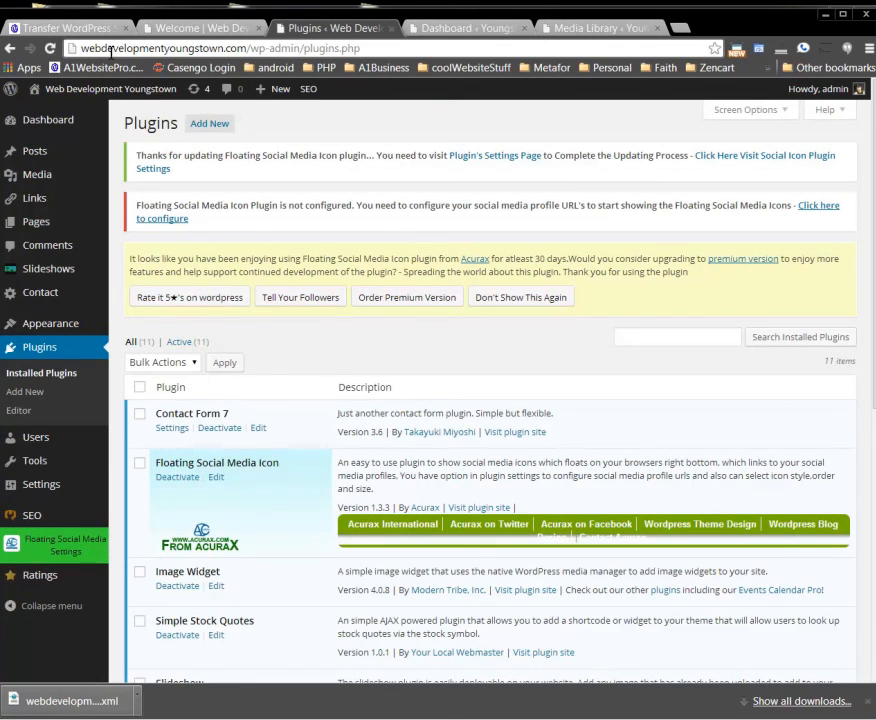
left_click_drag(112, 50, 240, 50)
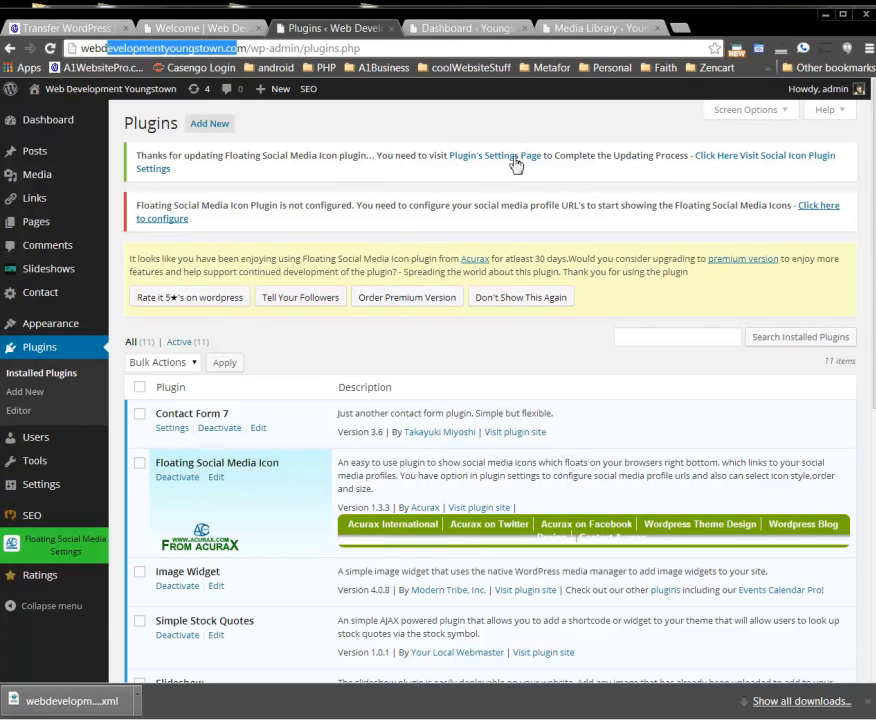